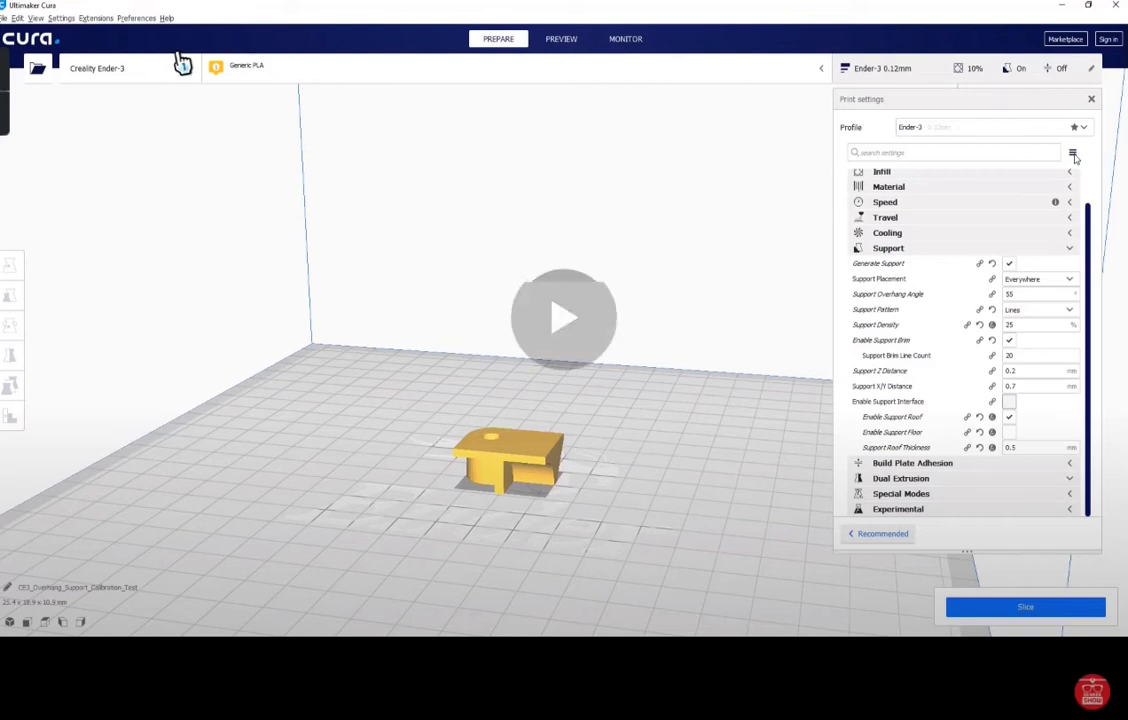
Review the available setting visibility presets for the print settings without choosing a different one
{"action": "left_click", "coordinate": [1072, 153]}
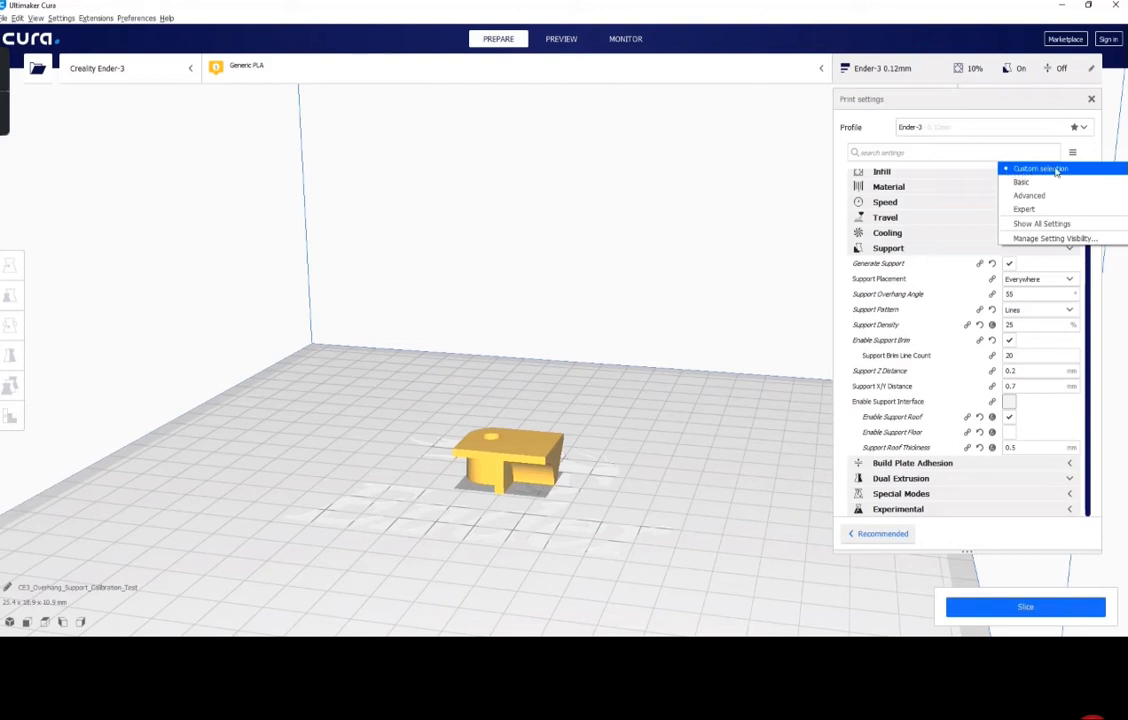
{"action": "left_click", "coordinate": [1093, 158]}
{"action": "left_click", "coordinate": [1075, 154]}
{"action": "left_click", "coordinate": [1095, 150]}
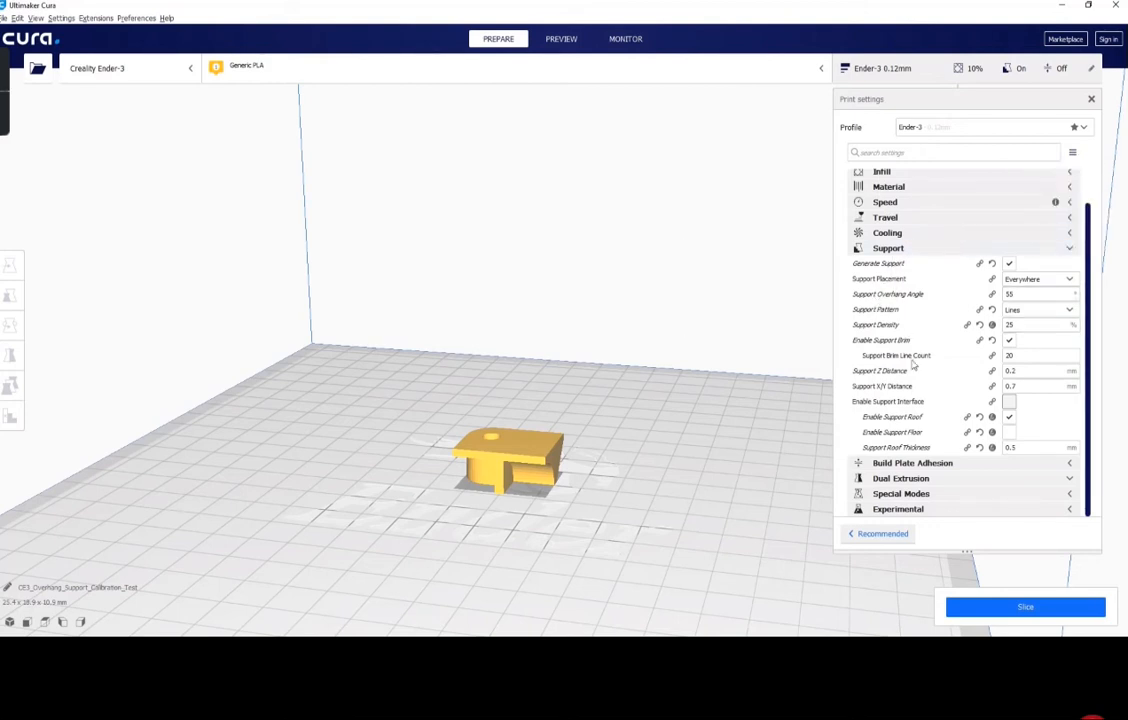
{"action": "left_click", "coordinate": [1073, 153]}
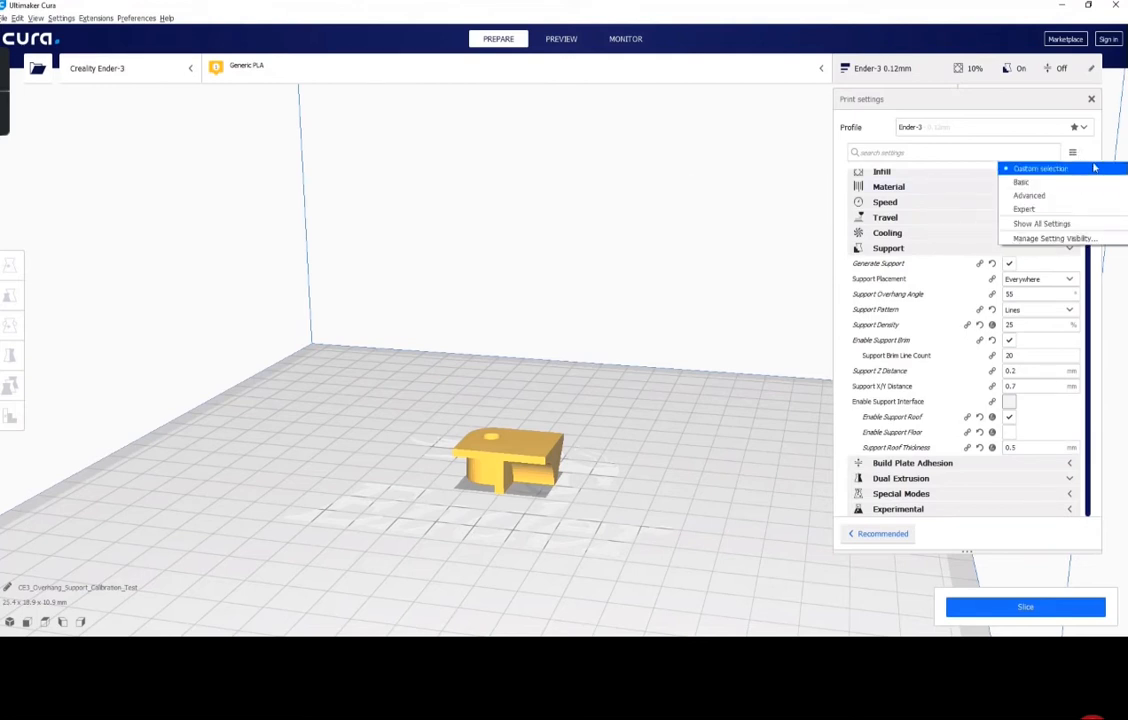
{"action": "left_click", "coordinate": [1096, 149]}
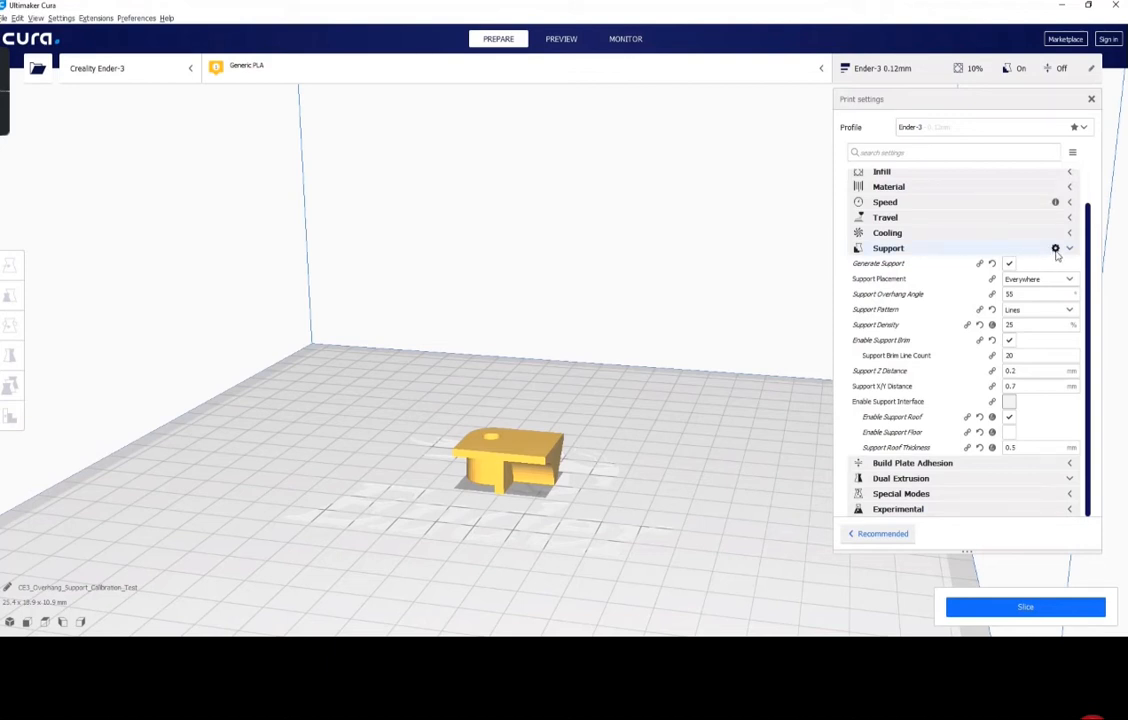
Examine which support settings are shown in the visibility preferences, filter the list by "density", clear the filter and close the preferences
{"action": "left_click", "coordinate": [1055, 249]}
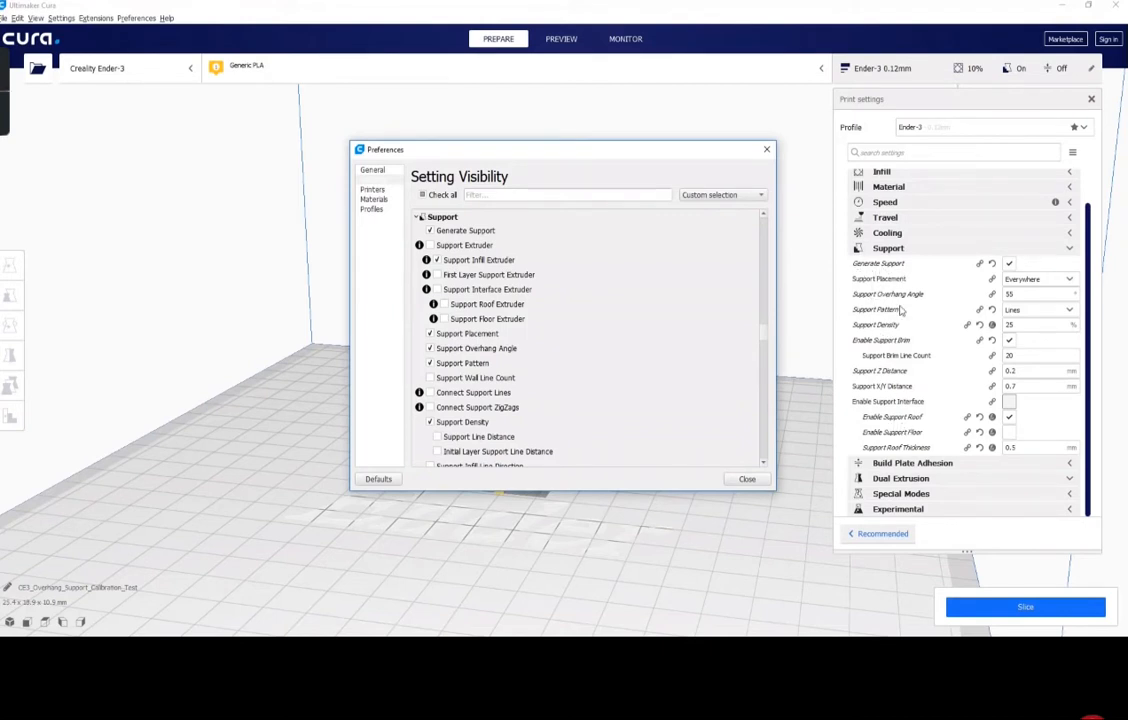
{"action": "scroll", "coordinate": [610, 320], "scroll_direction": "up", "scroll_amount": 3}
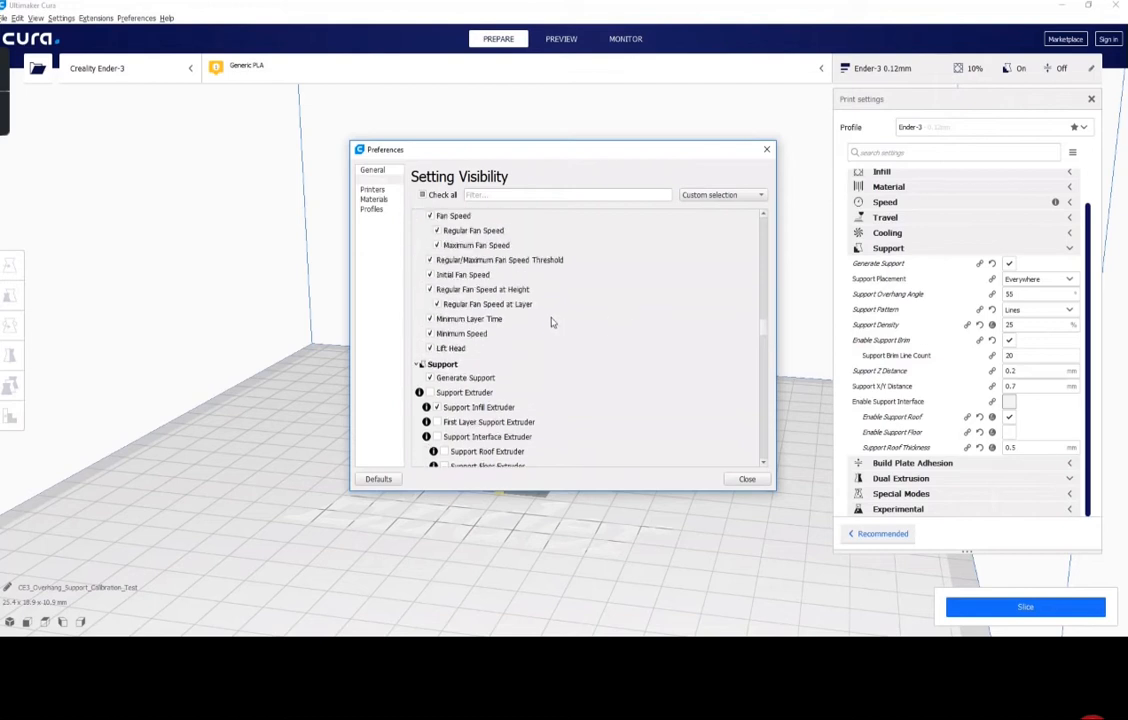
{"action": "scroll", "coordinate": [499, 290], "scroll_direction": "down", "scroll_amount": 5}
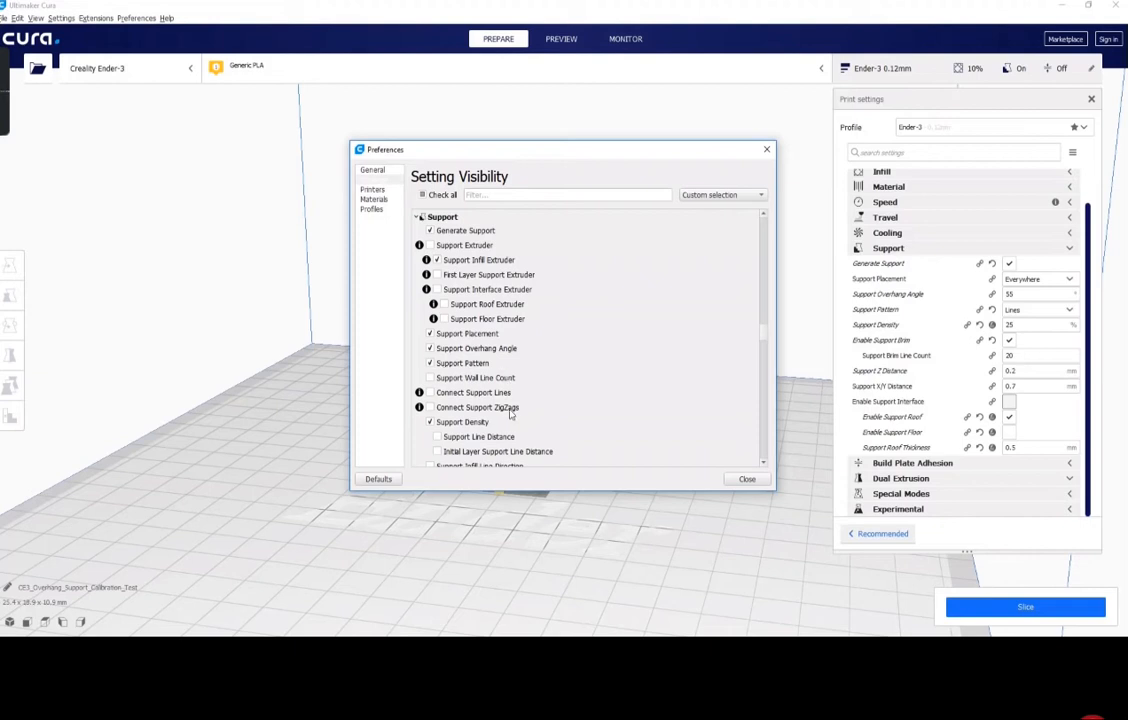
{"action": "scroll", "coordinate": [499, 432], "scroll_direction": "down", "scroll_amount": 2}
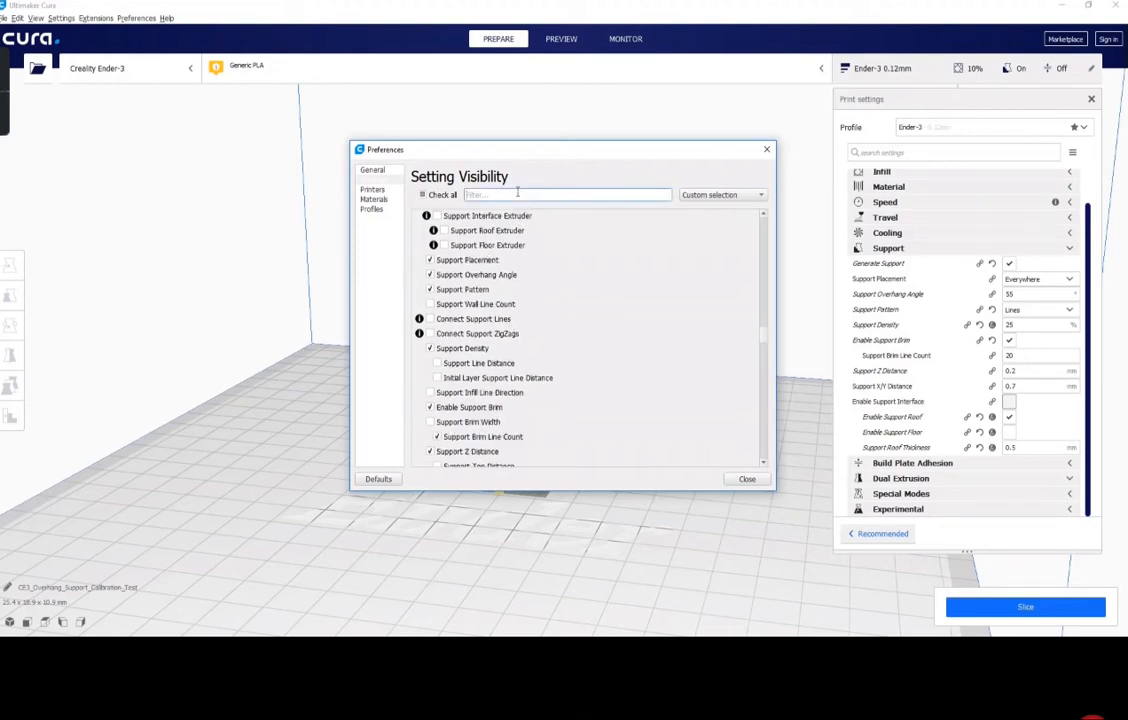
{"action": "type", "text": "density"}
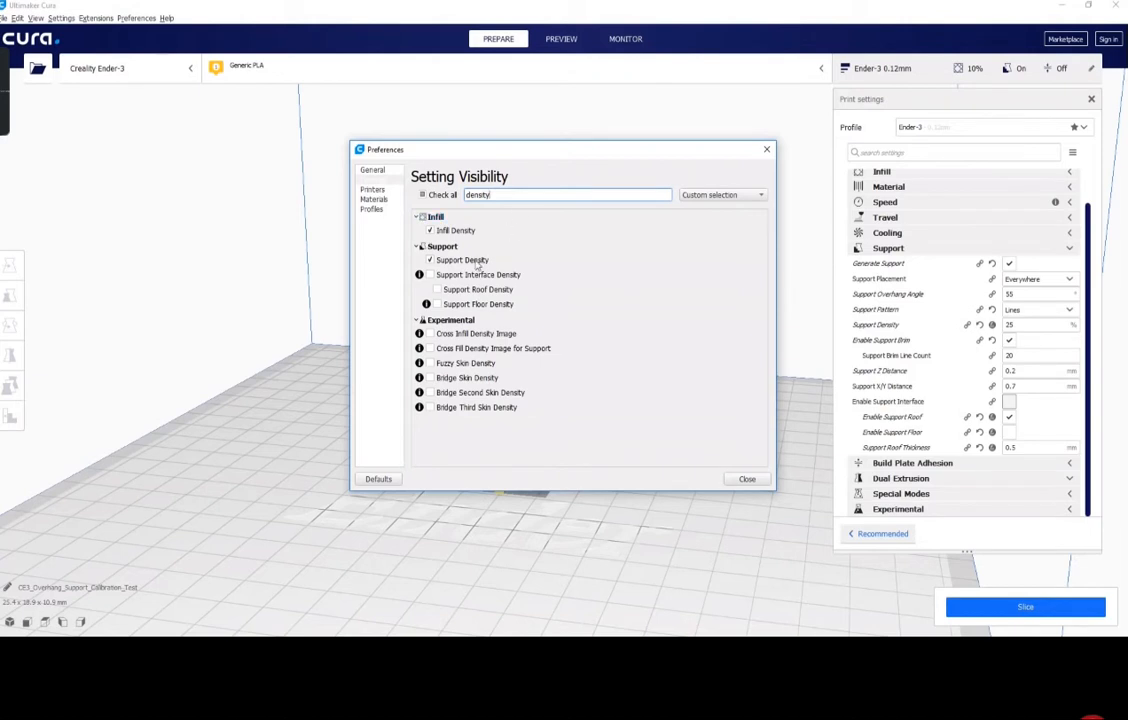
{"action": "left_click_drag", "start_coordinate": [496, 196], "coordinate": [433, 199]}
{"action": "key", "text": "BackSpace"}
{"action": "scroll", "coordinate": [540, 295], "scroll_direction": "down", "scroll_amount": 3}
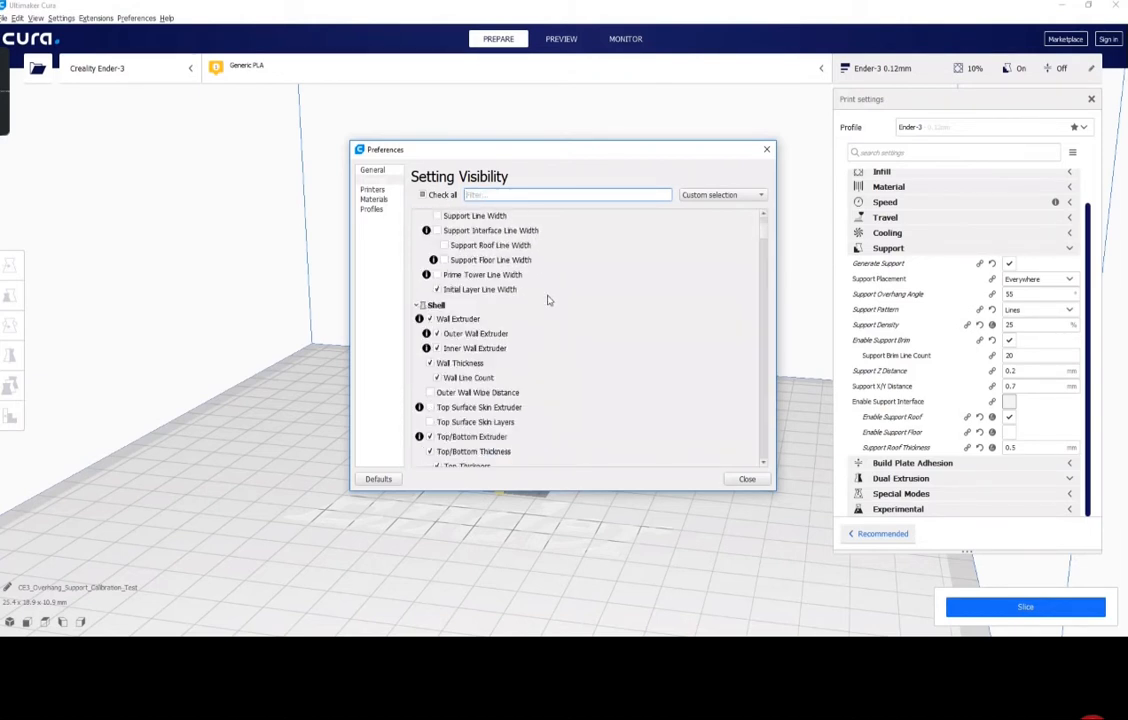
{"action": "left_click", "coordinate": [766, 150]}
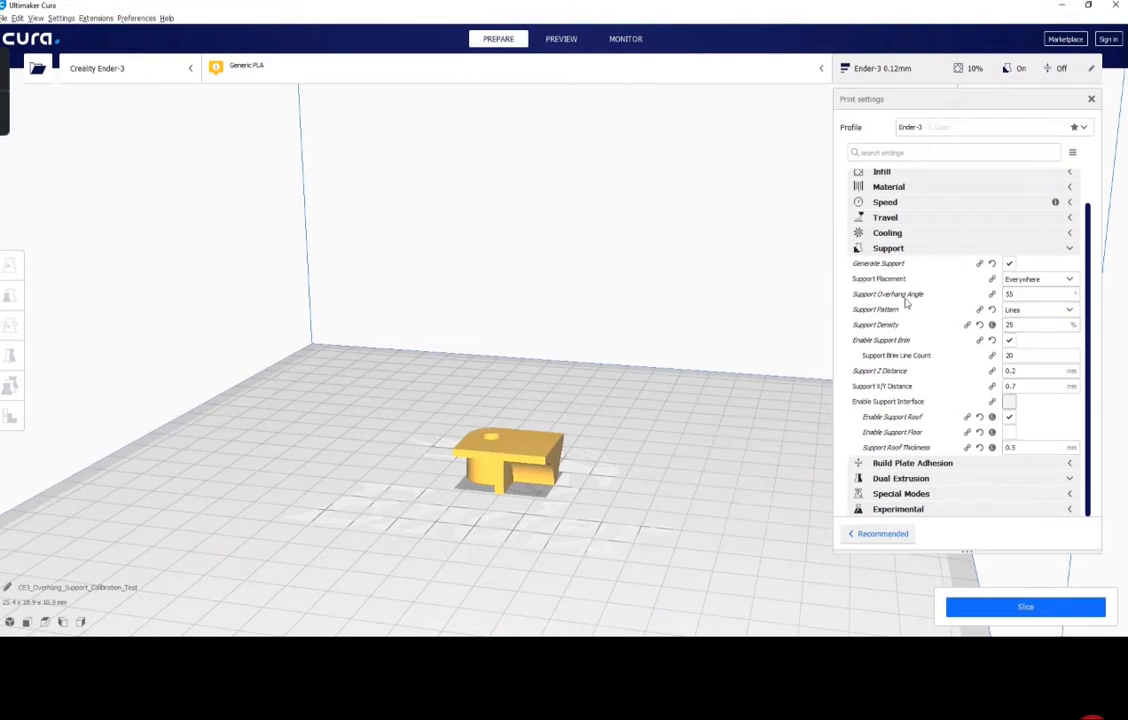
Turn off Generate Support, check the support setting visibility, and enable Generate Support again
{"action": "mouse_move", "coordinate": [907, 423]}
{"action": "mouse_move", "coordinate": [877, 266]}
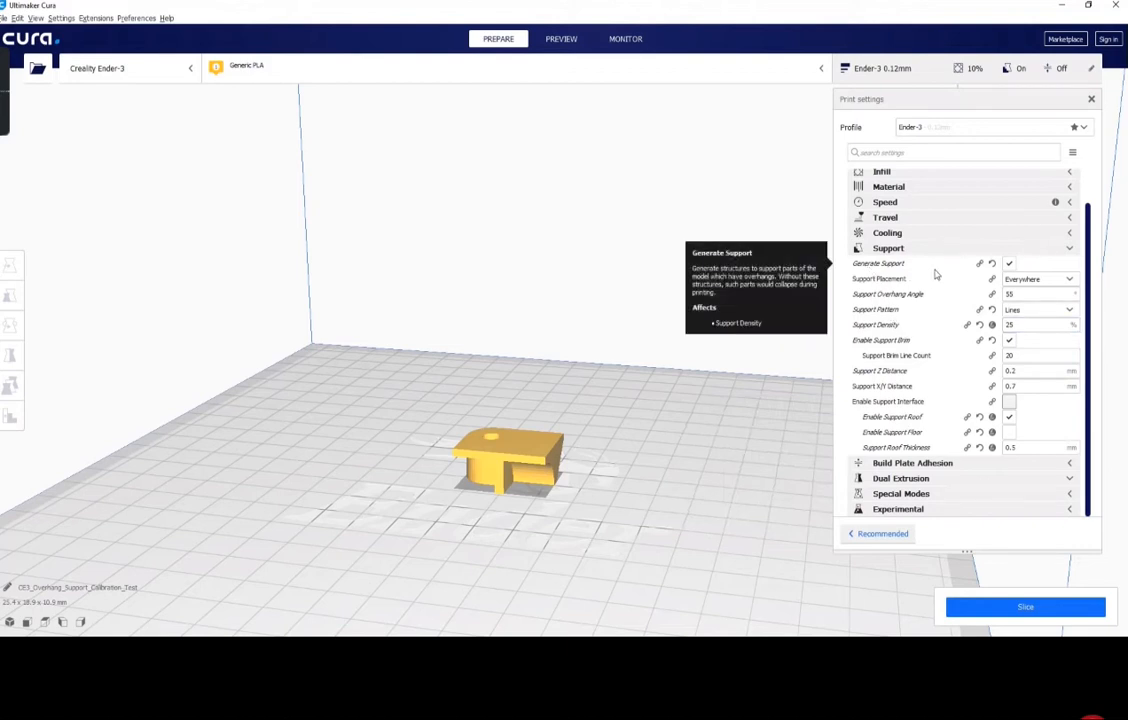
{"action": "left_click", "coordinate": [1009, 264]}
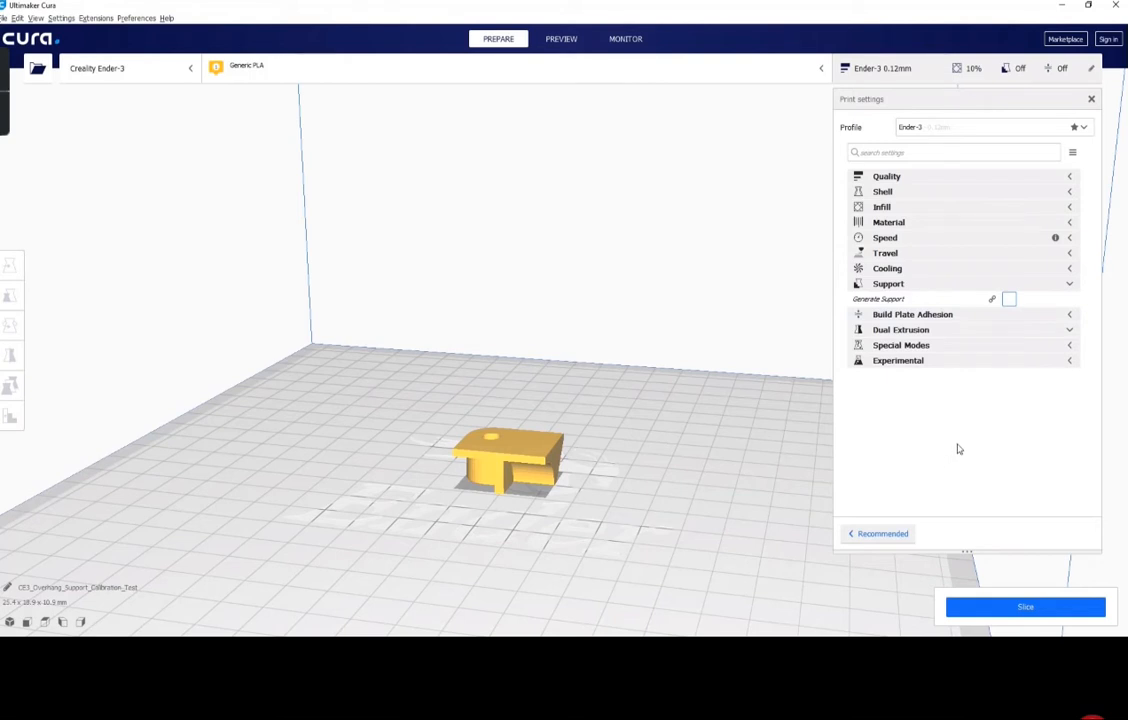
{"action": "left_click", "coordinate": [1055, 284]}
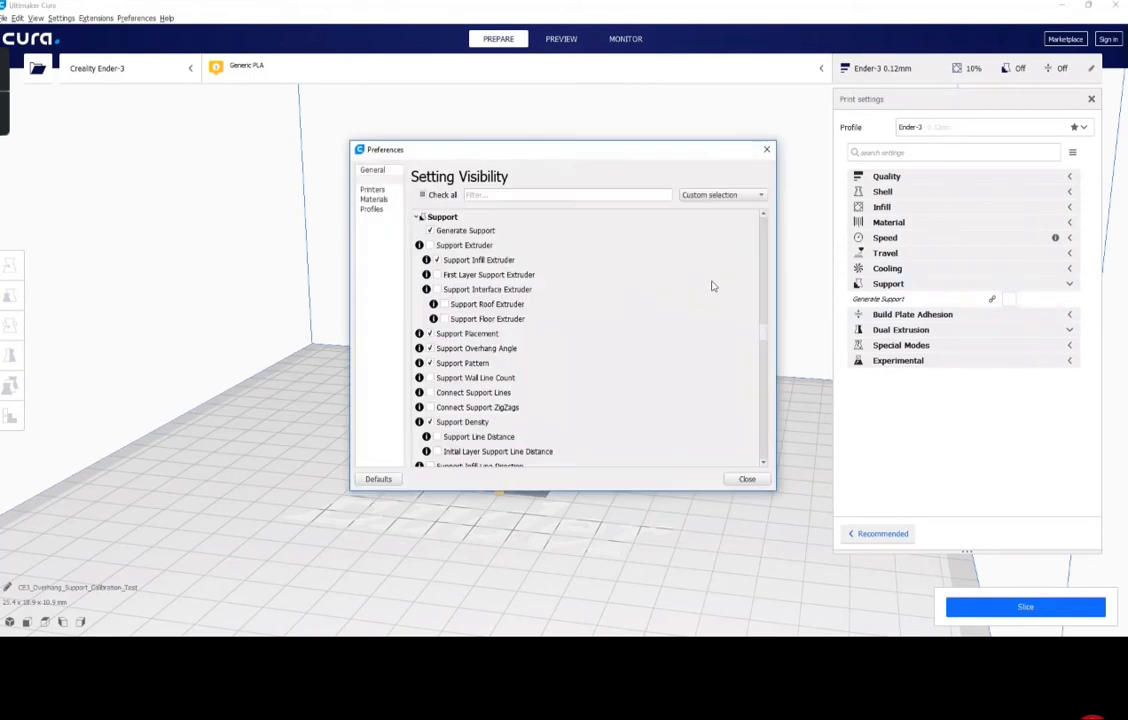
{"action": "left_click", "coordinate": [1008, 309]}
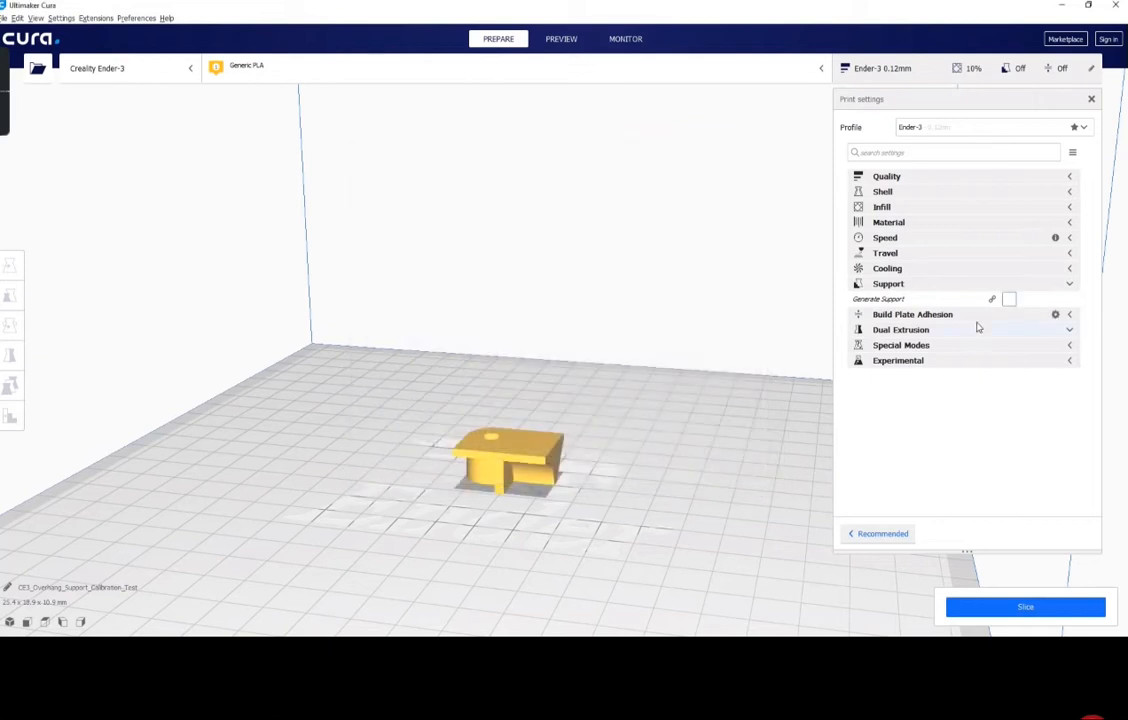
{"action": "left_click", "coordinate": [1009, 301]}
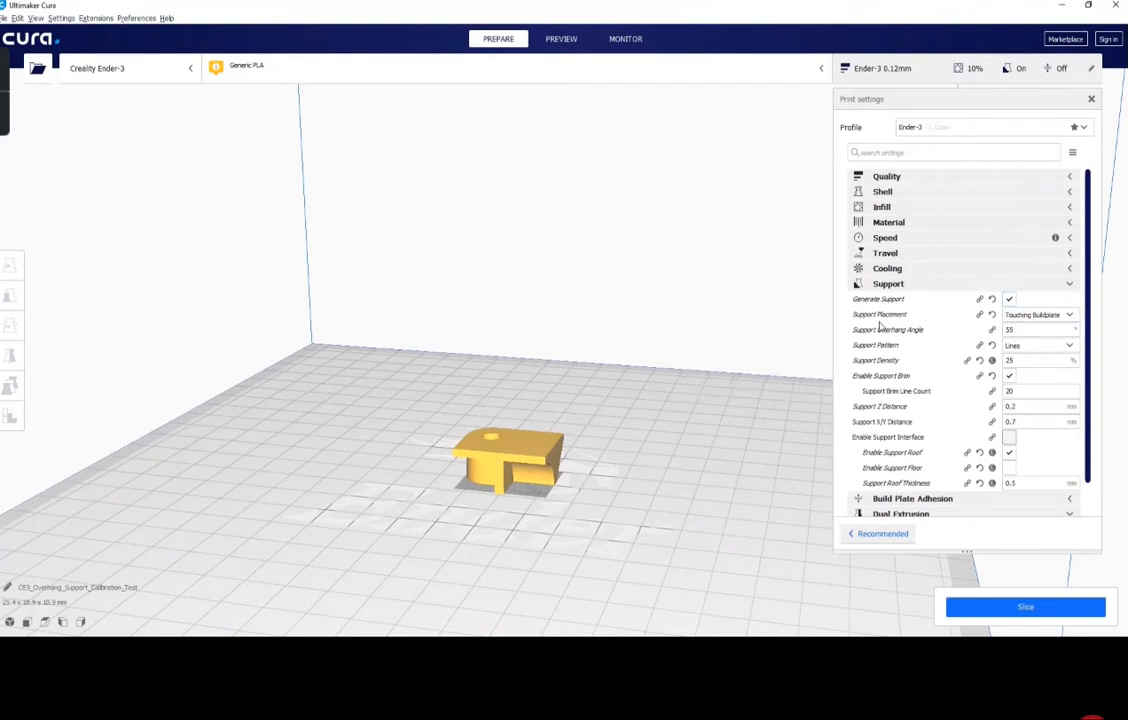
Choose Touching Buildplate as the Support Placement
{"action": "left_click", "coordinate": [1035, 314]}
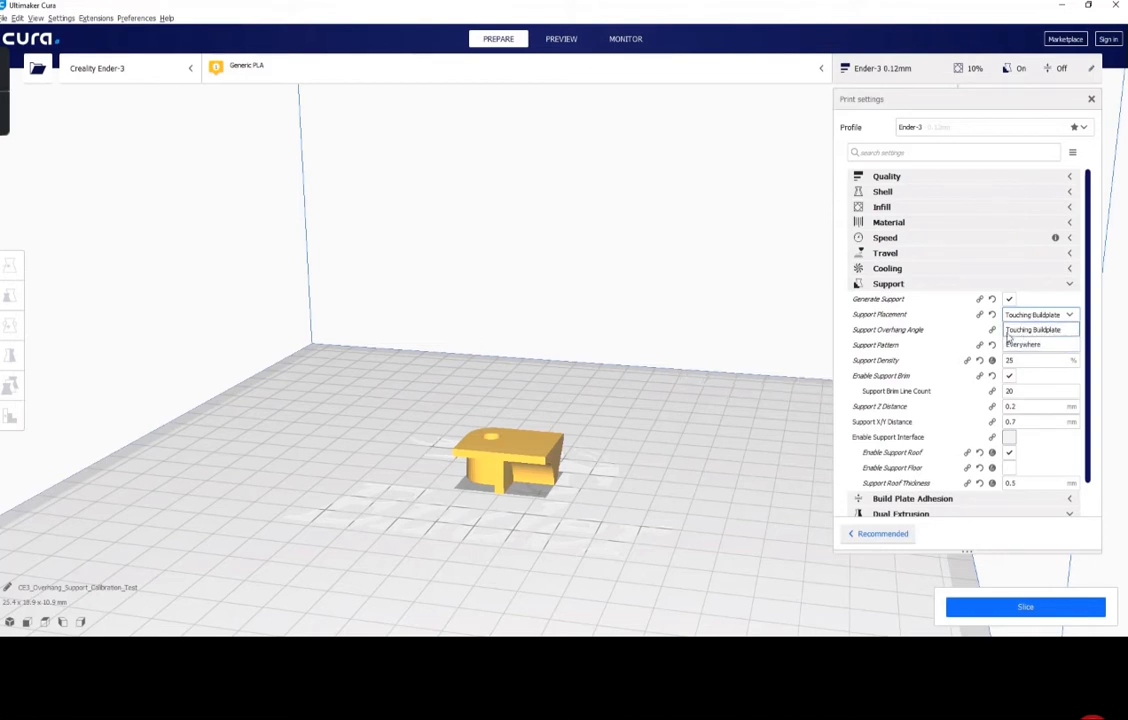
{"action": "left_click", "coordinate": [1049, 332]}
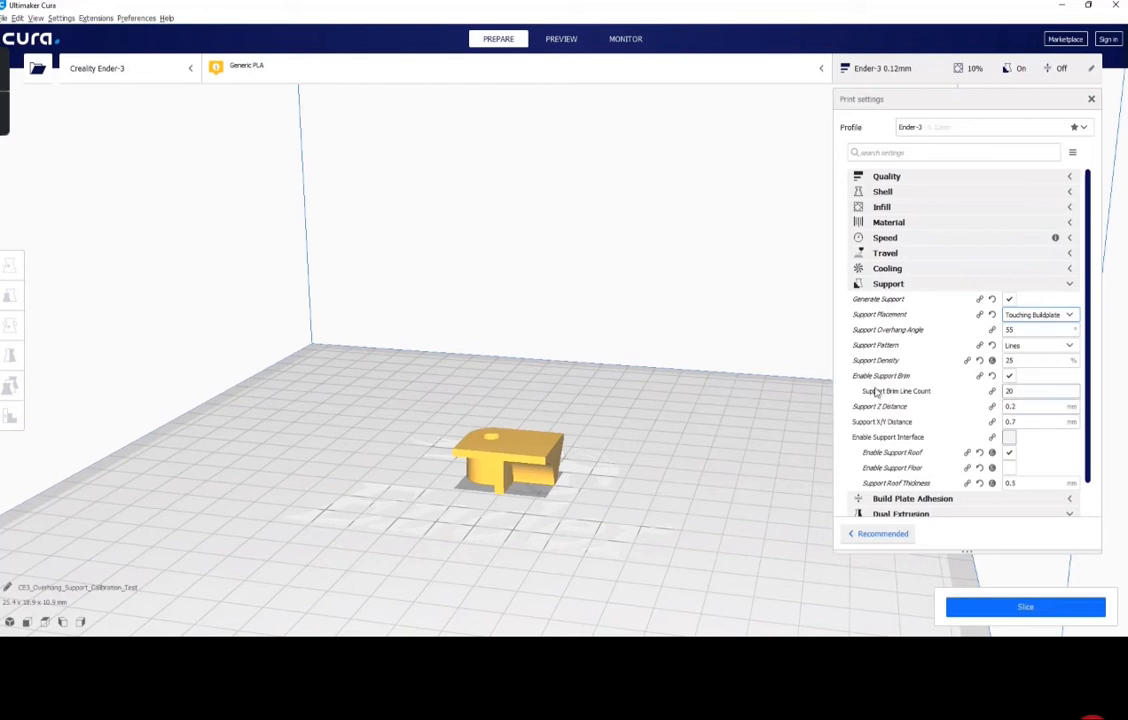
{"action": "mouse_move", "coordinate": [945, 329]}
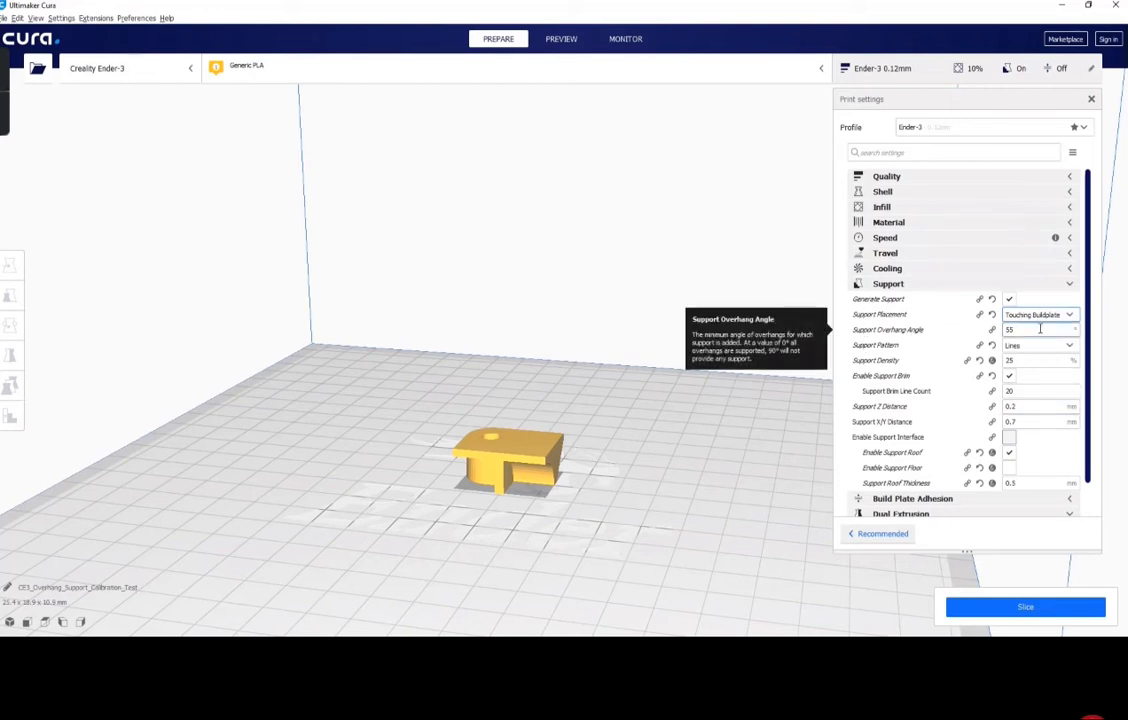
{"action": "mouse_move", "coordinate": [1025, 321]}
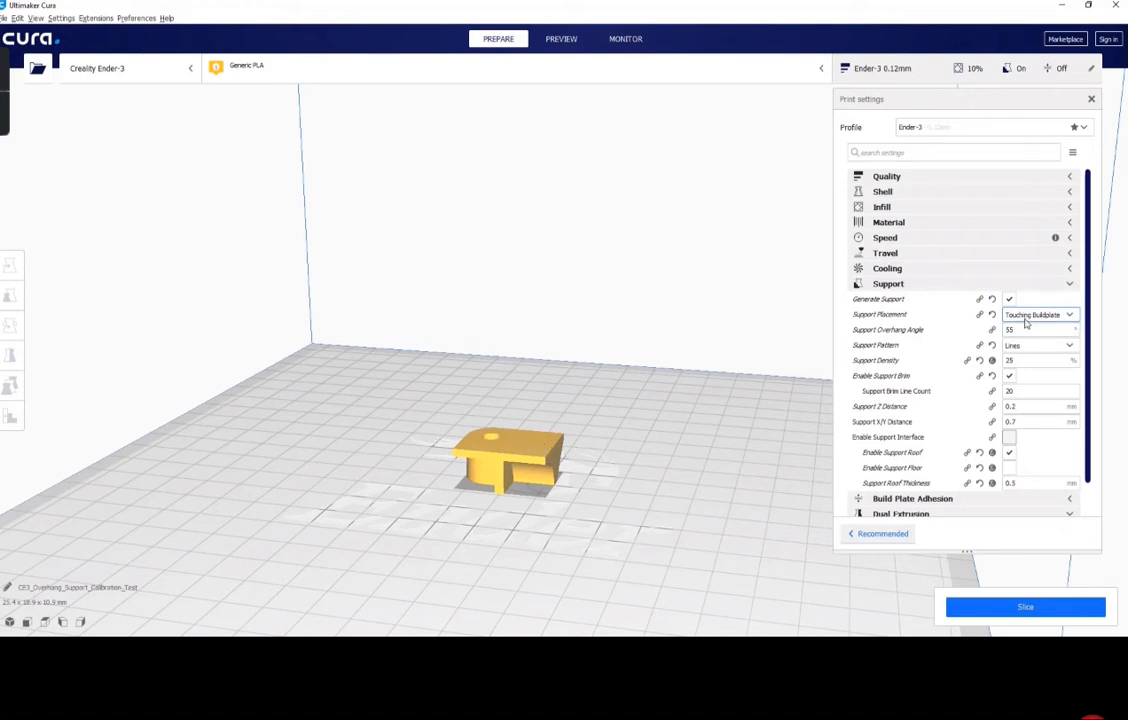
Set the Support Placement to Everywhere
{"action": "left_click", "coordinate": [1055, 318]}
{"action": "left_click", "coordinate": [1044, 344]}
{"action": "left_click", "coordinate": [1040, 315]}
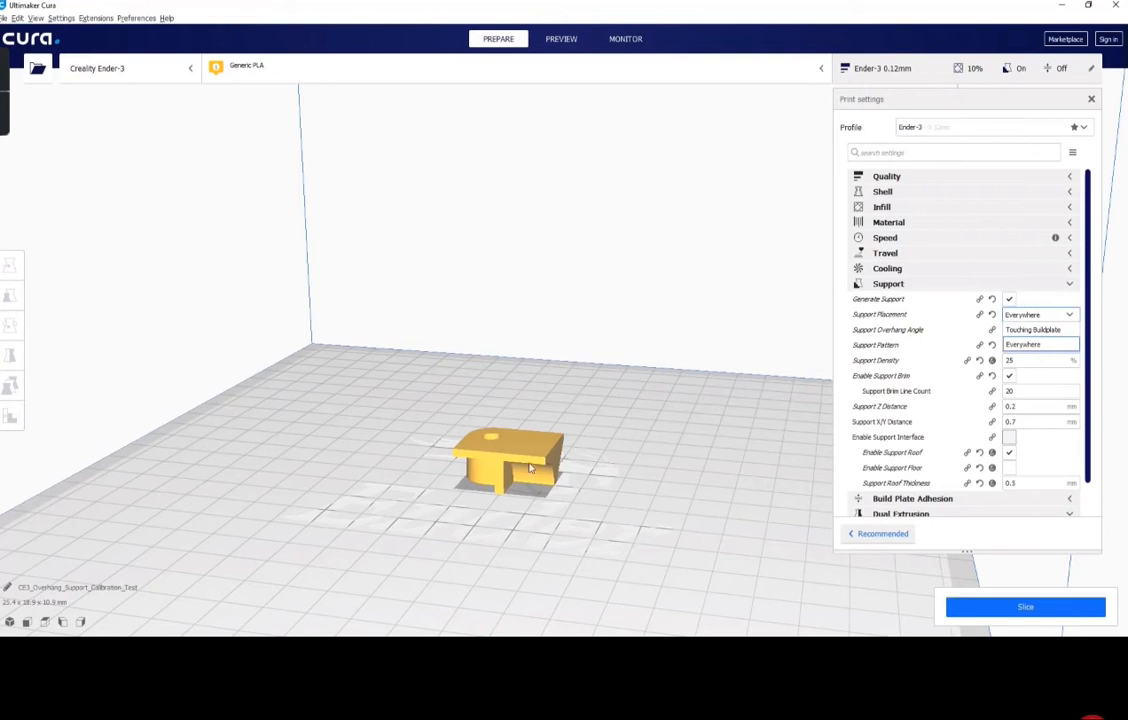
{"action": "left_click", "coordinate": [1030, 344]}
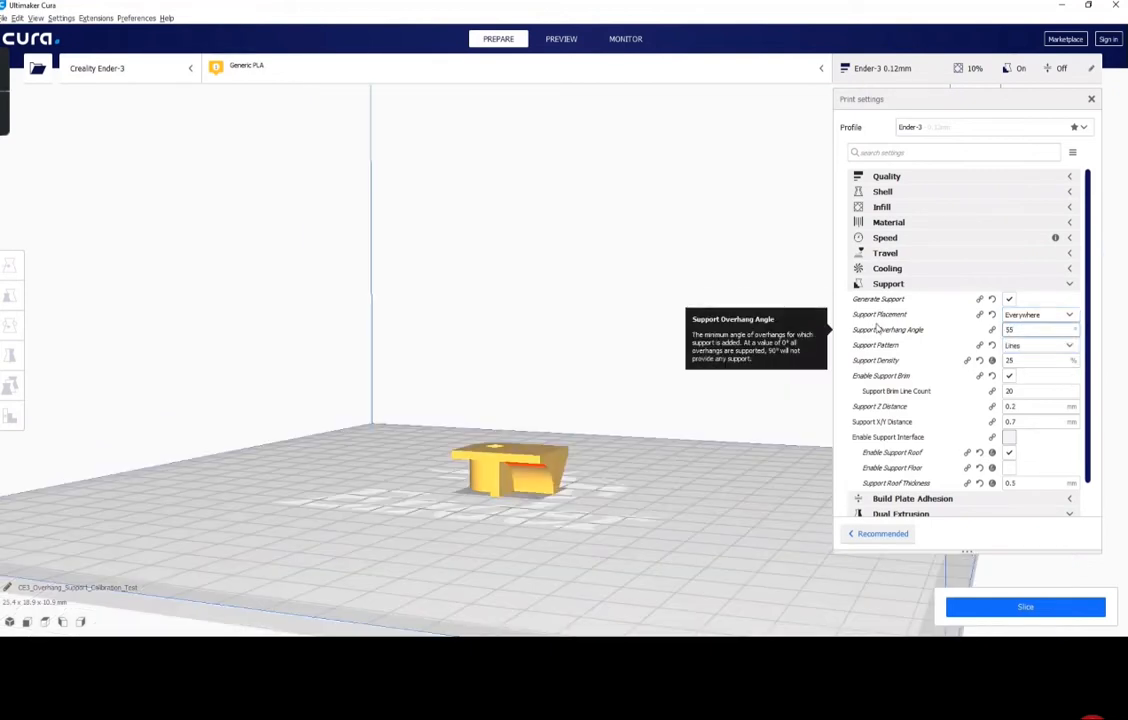
Try a Support Overhang Angle of 15° and inspect the highlighted overhang under the model
{"action": "double_click", "coordinate": [1030, 330]}
{"action": "left_click", "coordinate": [1038, 330]}
{"action": "left_click_drag", "start_coordinate": [1020, 330], "coordinate": [989, 335]}
{"action": "type", "text": "15"}
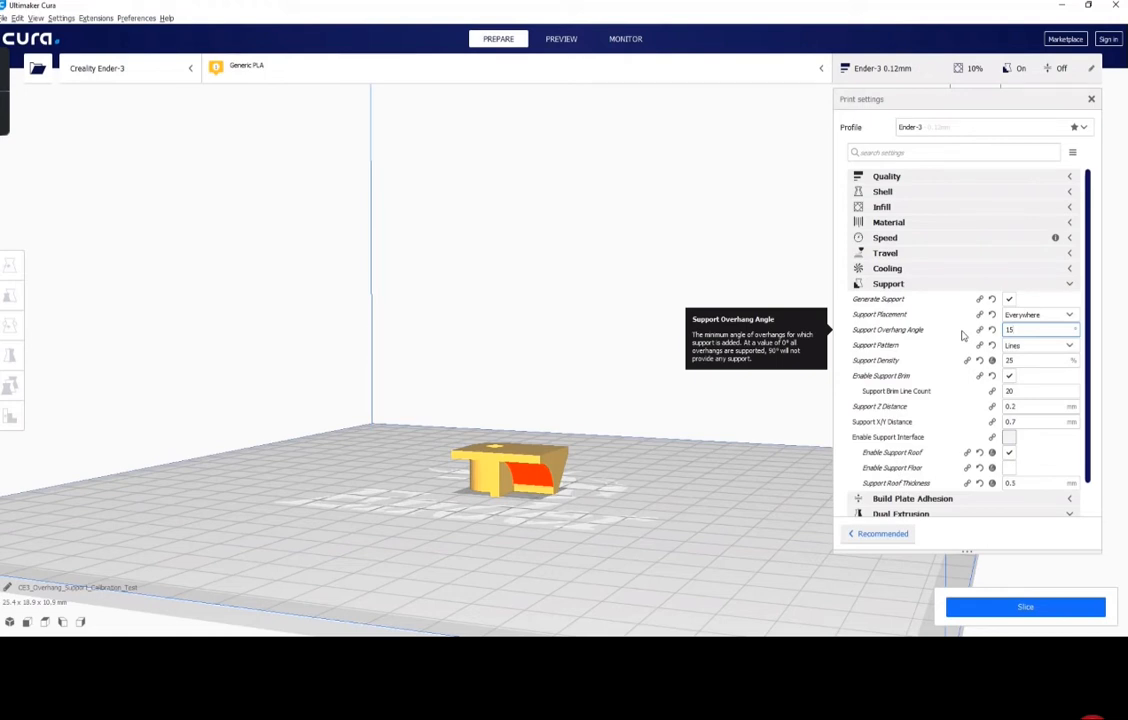
{"action": "right_click_drag", "start_coordinate": [659, 471], "coordinate": [536, 463]}
Compare Support Overhang Angles of 60°, 55° and 50° on the model's curved overhang
{"action": "double_click", "coordinate": [1025, 329]}
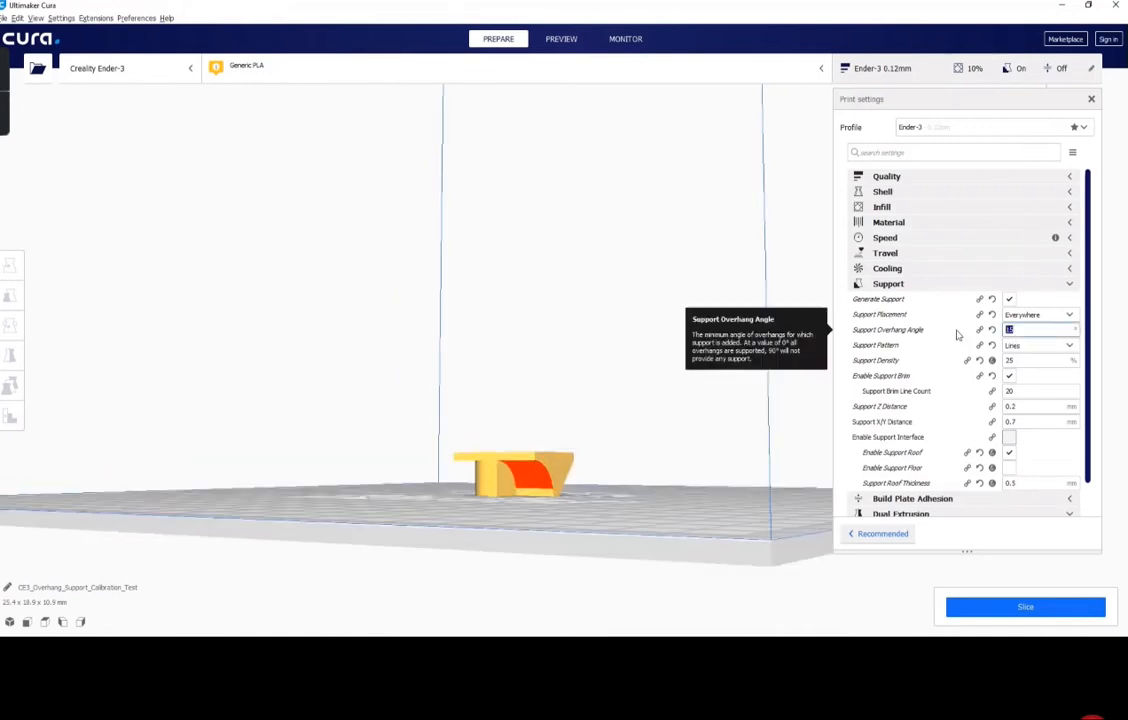
{"action": "type", "text": "5"}
{"action": "type", "text": "0"}
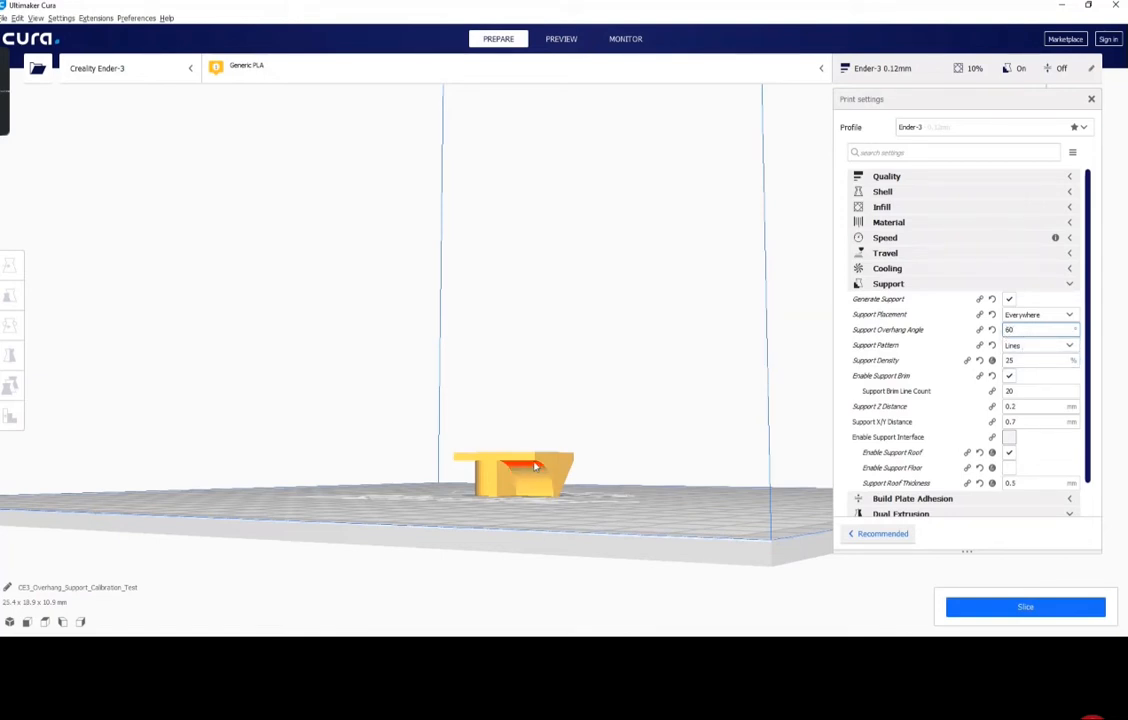
{"action": "left_click_drag", "start_coordinate": [1027, 328], "coordinate": [990, 331]}
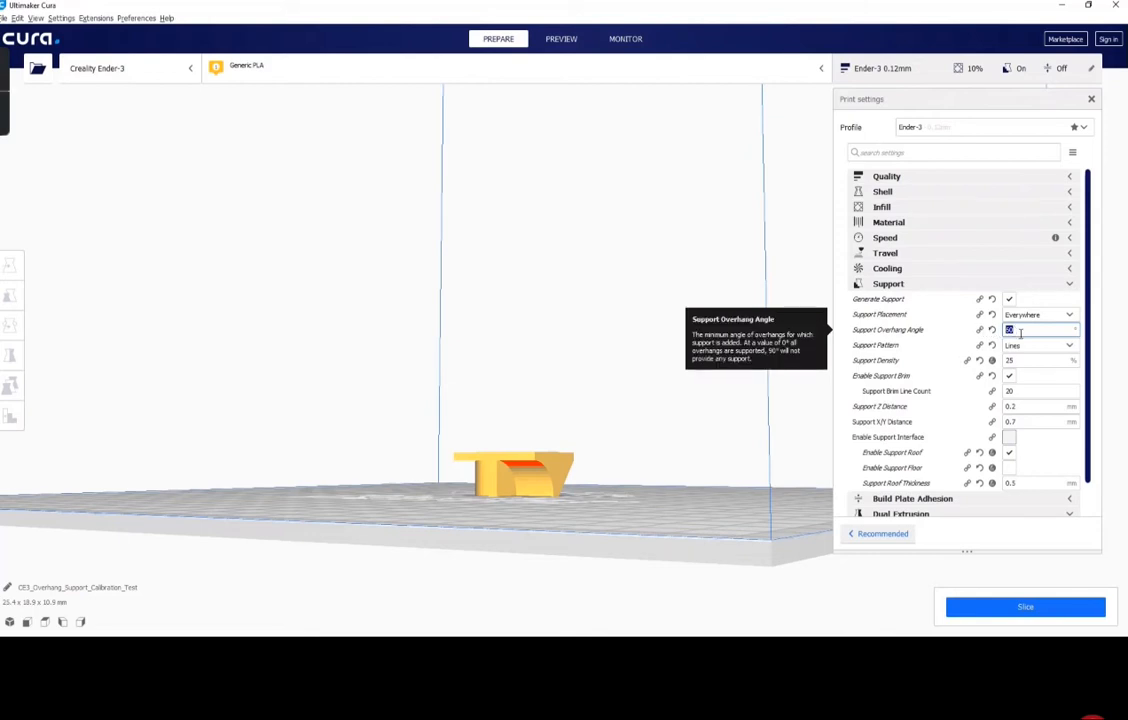
{"action": "type", "text": "55"}
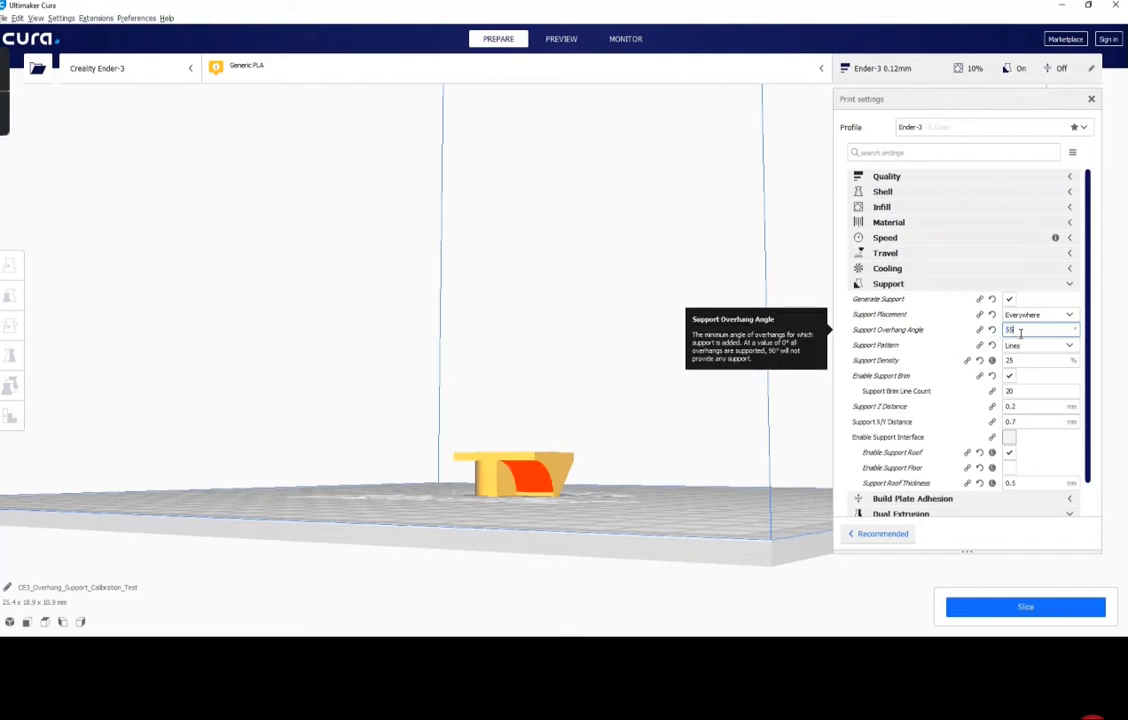
{"action": "double_click", "coordinate": [1010, 330]}
{"action": "type", "text": "50"}
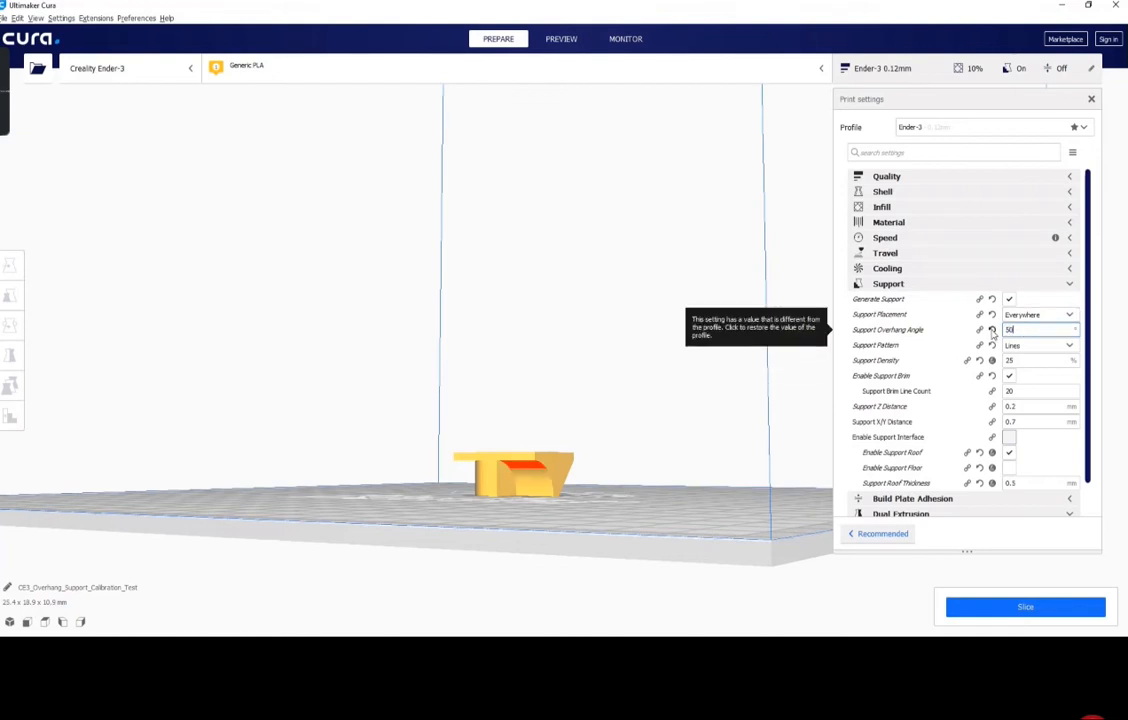
Set the Support Overhang Angle to 60° and check the overhang area on the model
{"action": "key", "text": "BackSpace"}
{"action": "key", "text": "BackSpace"}
{"action": "type", "text": "60"}
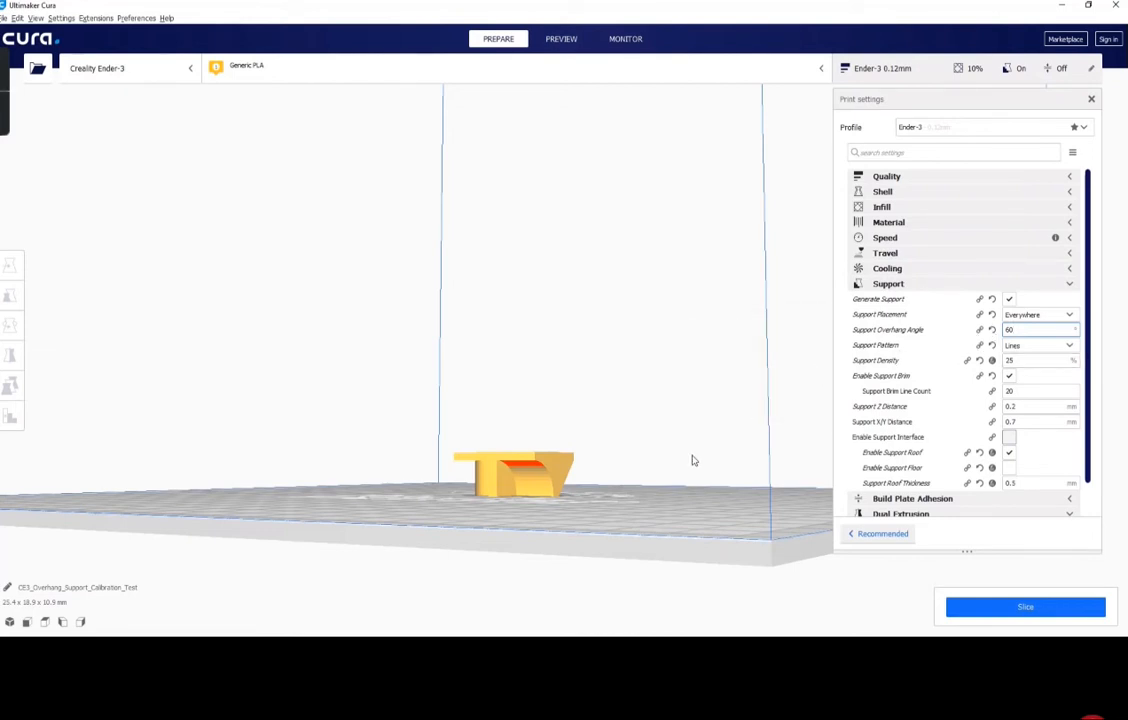
{"action": "key", "text": "BackSpace"}
{"action": "key", "text": "BackSpace"}
{"action": "type", "text": "50"}
{"action": "key", "text": "BackSpace"}
{"action": "key", "text": "BackSpace"}
{"action": "type", "text": "50"}
{"action": "right_click_drag", "start_coordinate": [570, 519], "coordinate": [644, 524]}
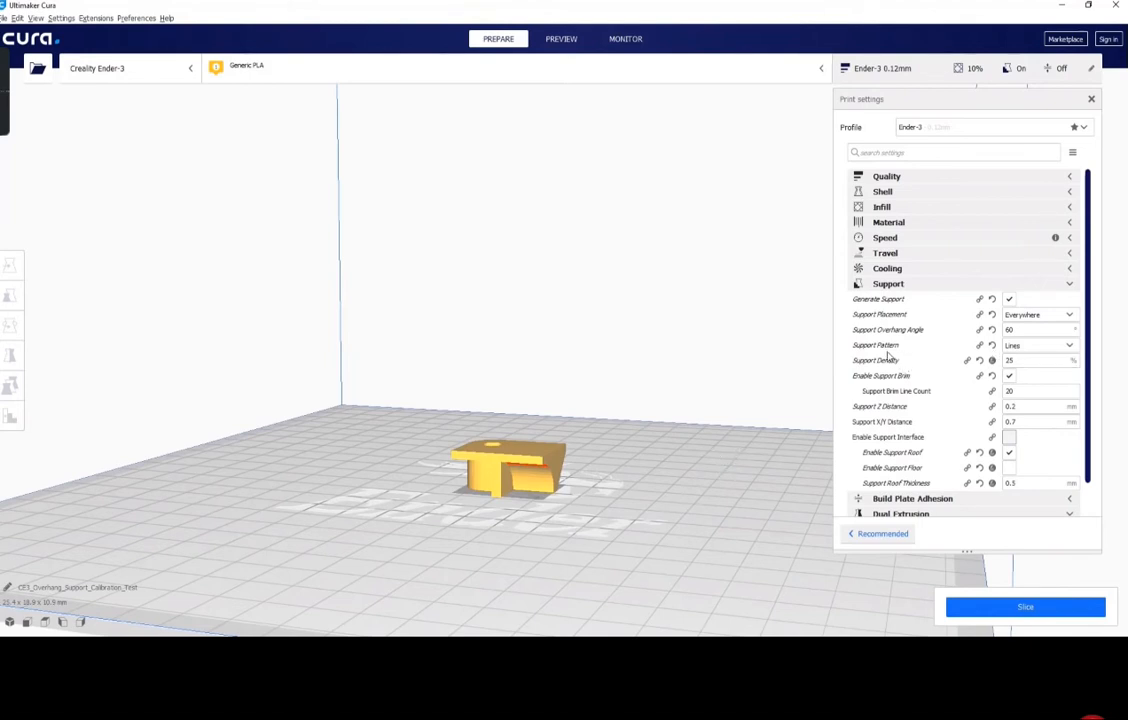
Set the Support Pattern to Zig Zag and slice the model for a layer preview
{"action": "left_click", "coordinate": [1053, 350]}
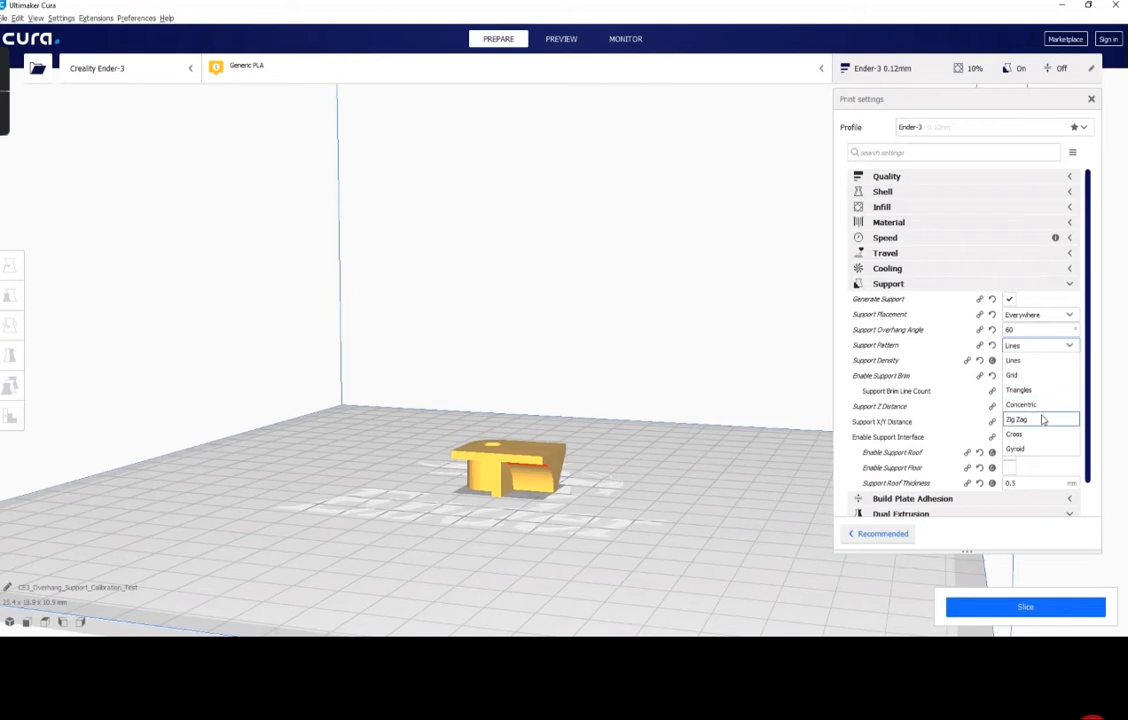
{"action": "left_click", "coordinate": [1040, 361]}
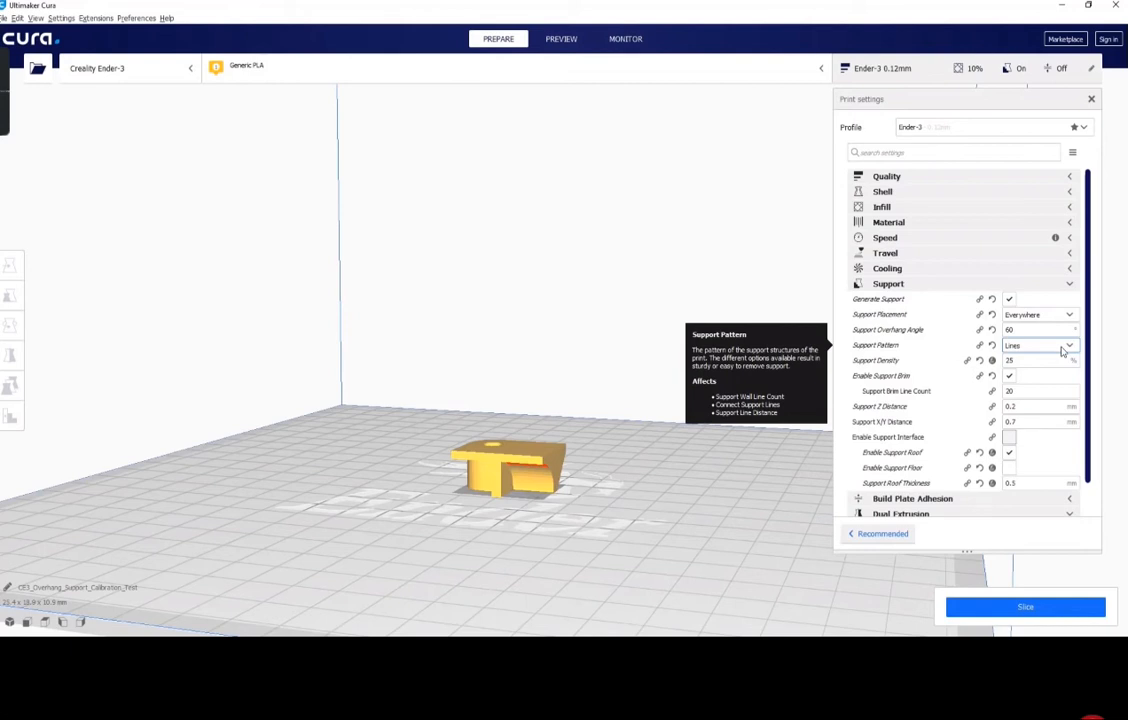
{"action": "left_click", "coordinate": [1063, 346]}
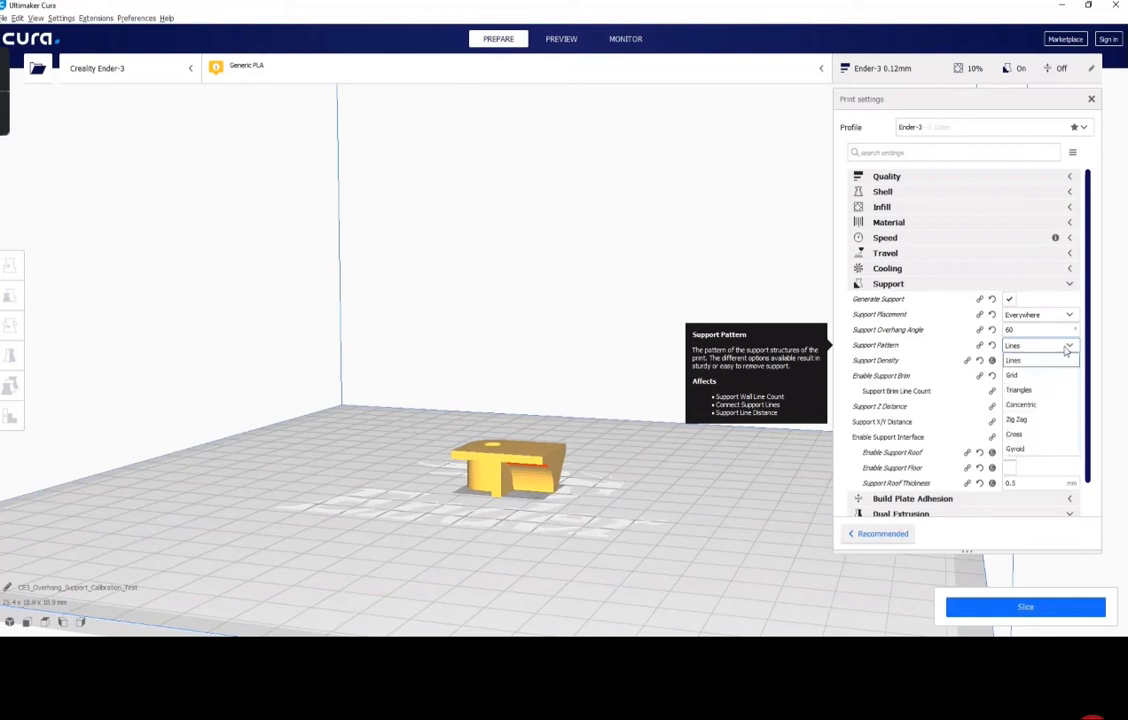
{"action": "left_click", "coordinate": [1050, 427]}
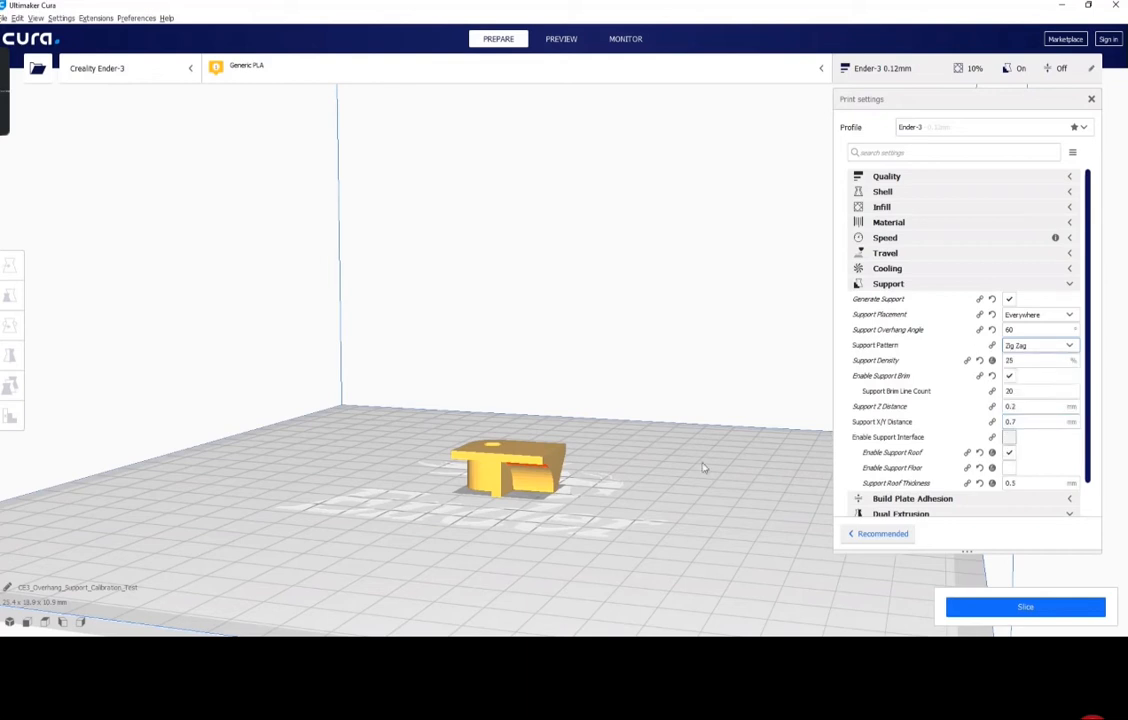
{"action": "left_click", "coordinate": [1026, 607]}
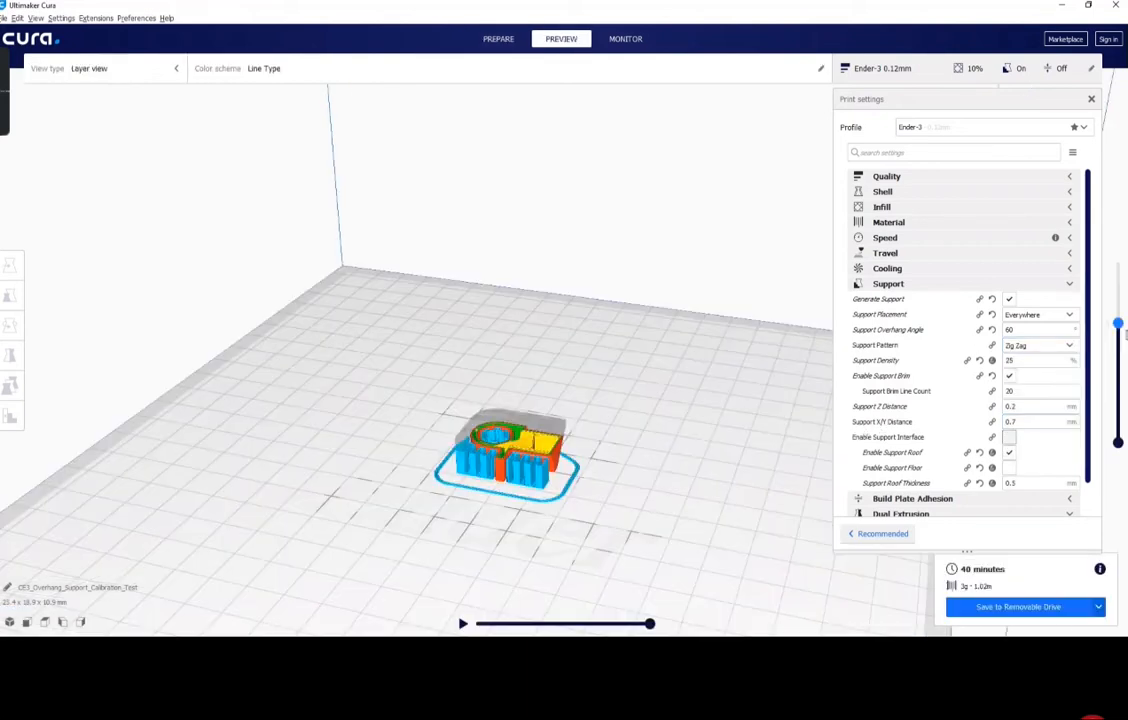
Change the Support Pattern from Zig Zag to Lines and re-slice to compare the supports partway up the model
{"action": "right_click_drag", "start_coordinate": [609, 373], "coordinate": [619, 455]}
{"action": "scroll", "coordinate": [620, 454], "scroll_direction": "up", "scroll_amount": 5}
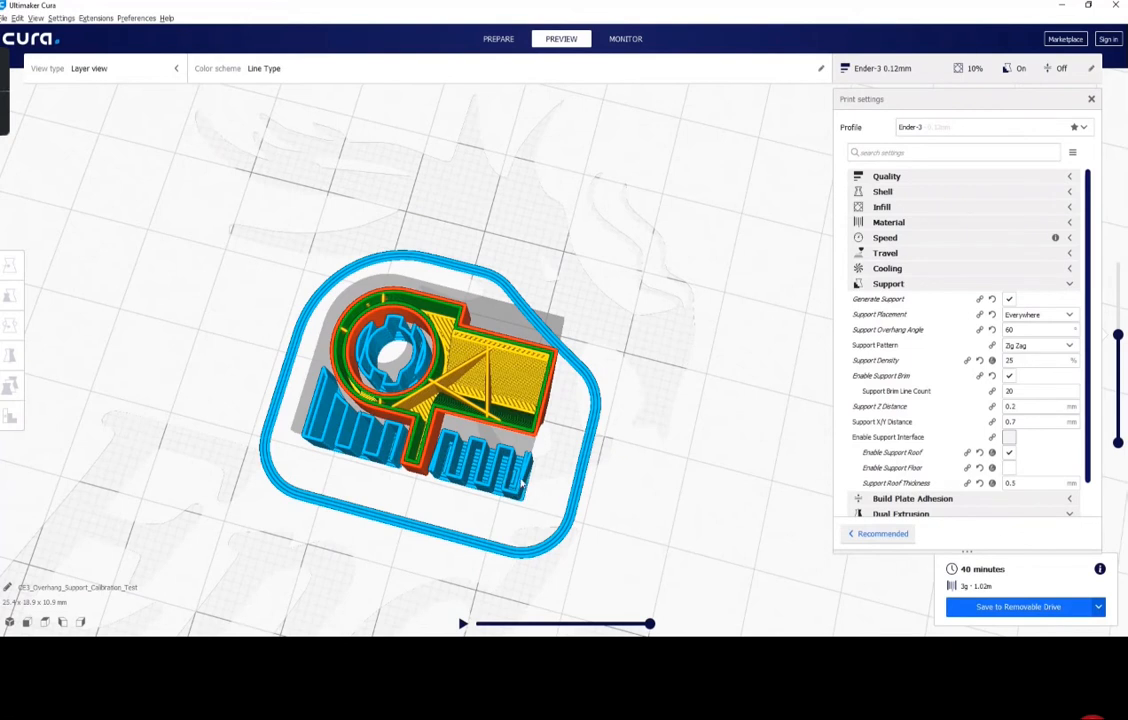
{"action": "right_click_drag", "start_coordinate": [545, 482], "coordinate": [548, 577]}
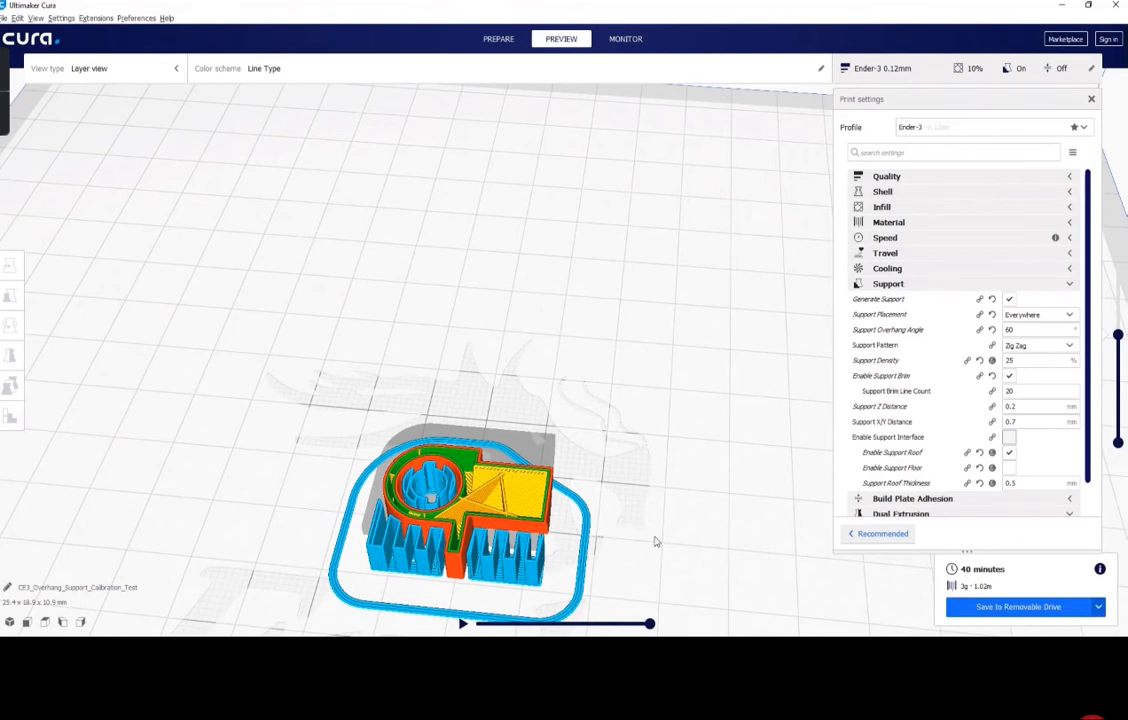
{"action": "scroll", "coordinate": [578, 478], "scroll_direction": "down", "scroll_amount": 3}
{"action": "right_click_drag", "start_coordinate": [559, 457], "coordinate": [566, 477]}
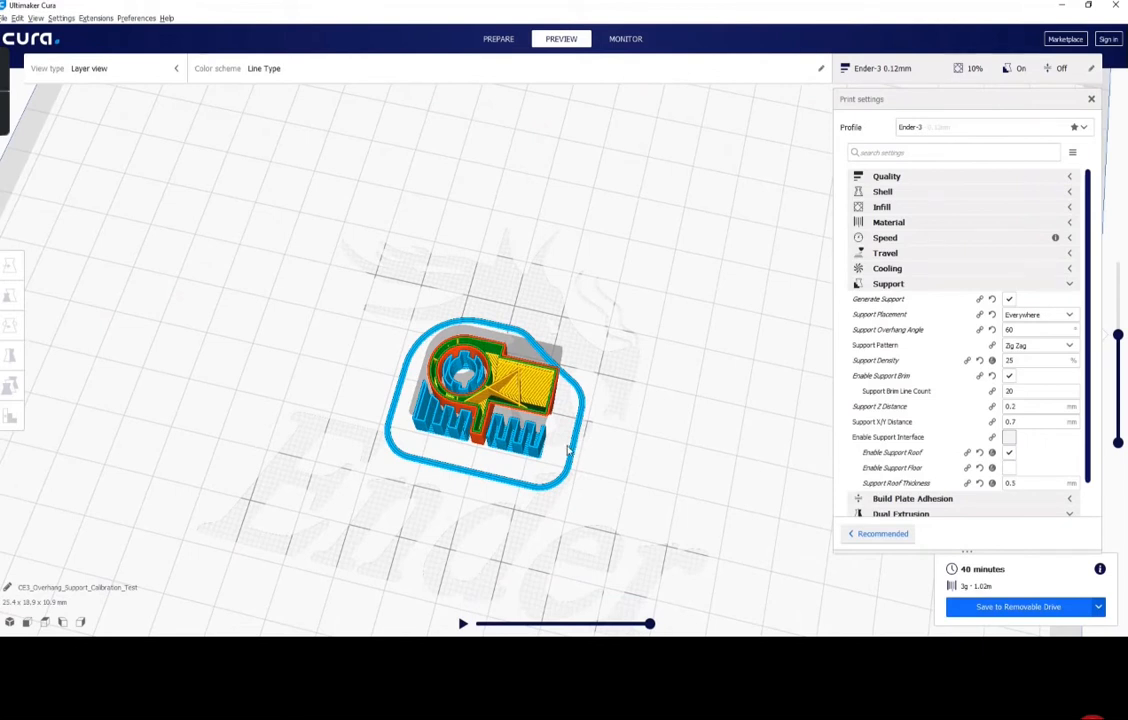
{"action": "left_click", "coordinate": [1040, 345]}
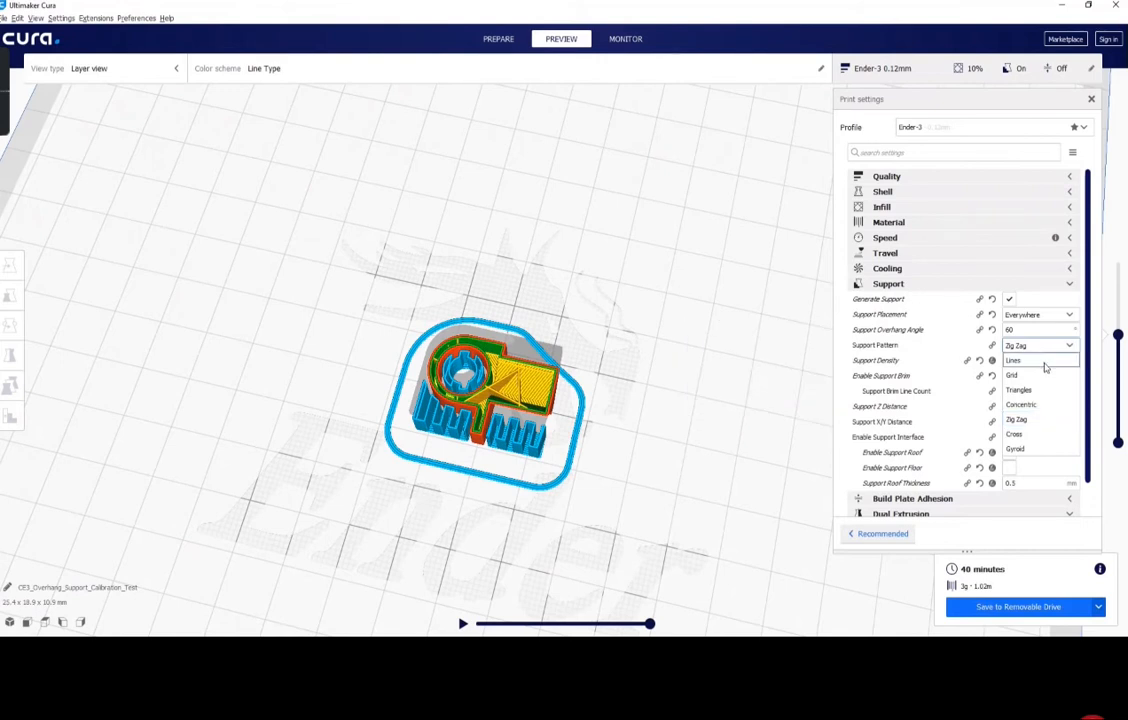
{"action": "left_click", "coordinate": [1042, 362]}
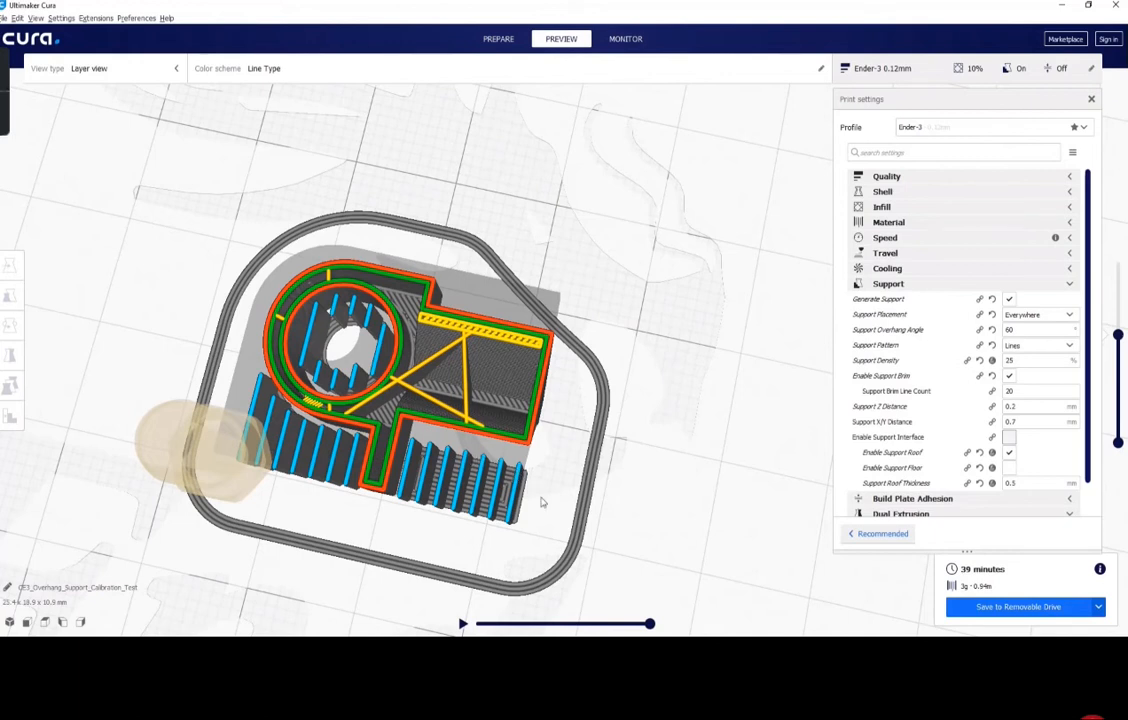
{"action": "scroll", "coordinate": [539, 499], "scroll_direction": "down", "scroll_amount": 3}
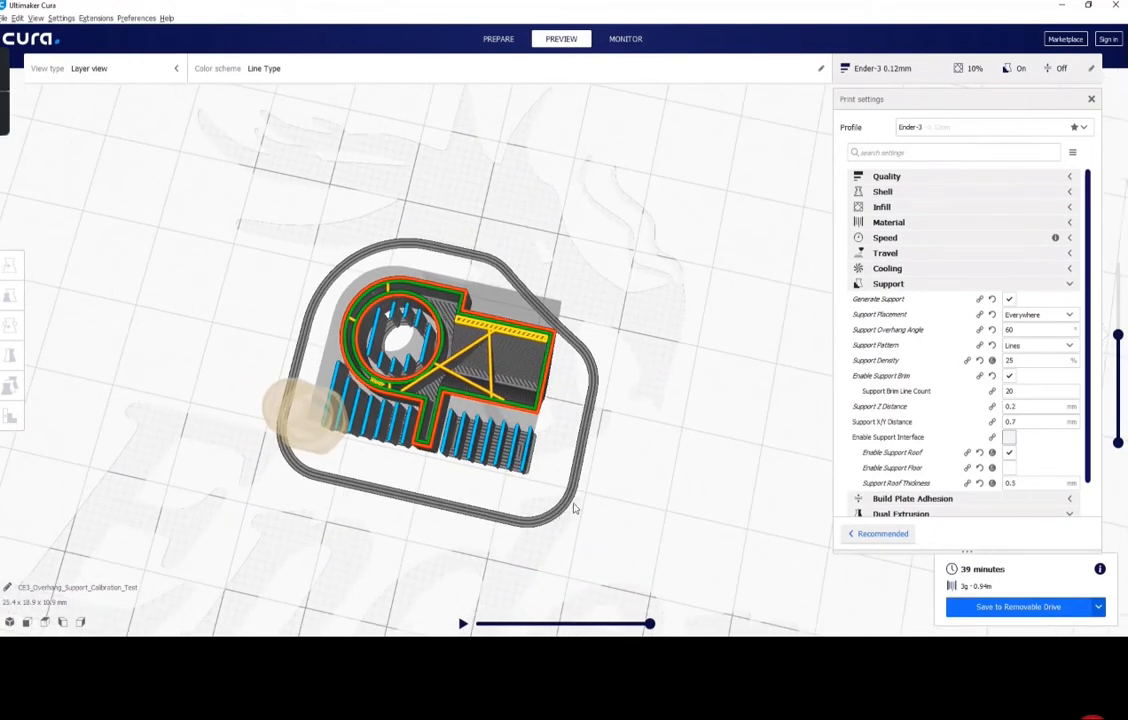
Show all the layers and inspect the line supports from underneath the model
{"action": "mouse_move", "coordinate": [876, 350]}
{"action": "left_click_drag", "start_coordinate": [1017, 364], "coordinate": [991, 367]}
{"action": "left_click_drag", "start_coordinate": [1118, 335], "coordinate": [1118, 258]}
{"action": "right_click_drag", "start_coordinate": [682, 525], "coordinate": [549, 418]}
{"action": "right_click_drag", "start_coordinate": [584, 531], "coordinate": [511, 343]}
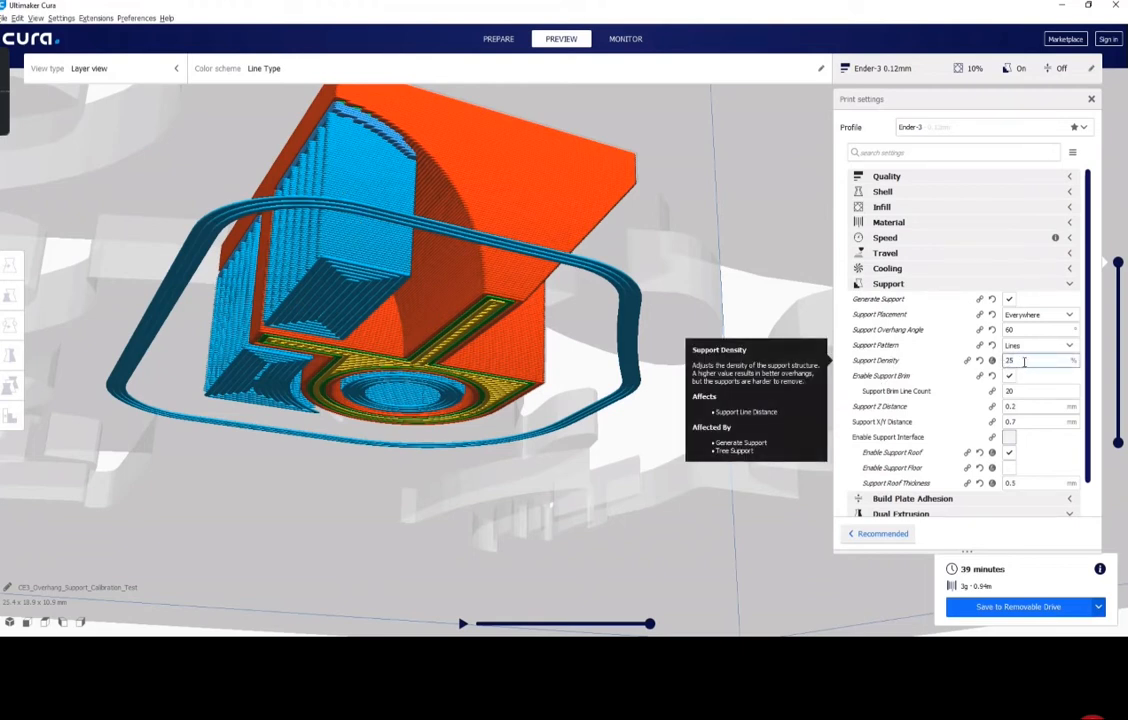
{"action": "right_click_drag", "start_coordinate": [406, 243], "coordinate": [467, 290]}
{"action": "right_click_drag", "start_coordinate": [576, 334], "coordinate": [660, 393]}
Set the Support Density to 15%, disable the support roof, and re-slice to inspect the spacing of the support lines
{"action": "left_click_drag", "start_coordinate": [1018, 361], "coordinate": [977, 364]}
{"action": "type", "text": "15"}
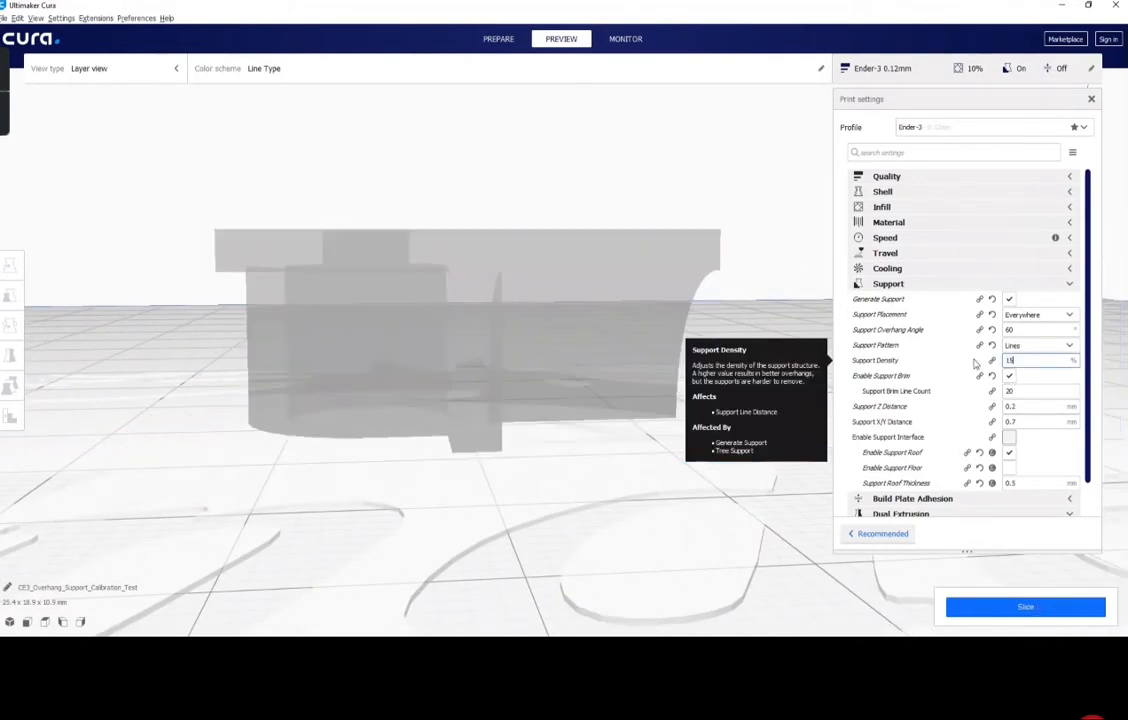
{"action": "left_click", "coordinate": [1025, 607]}
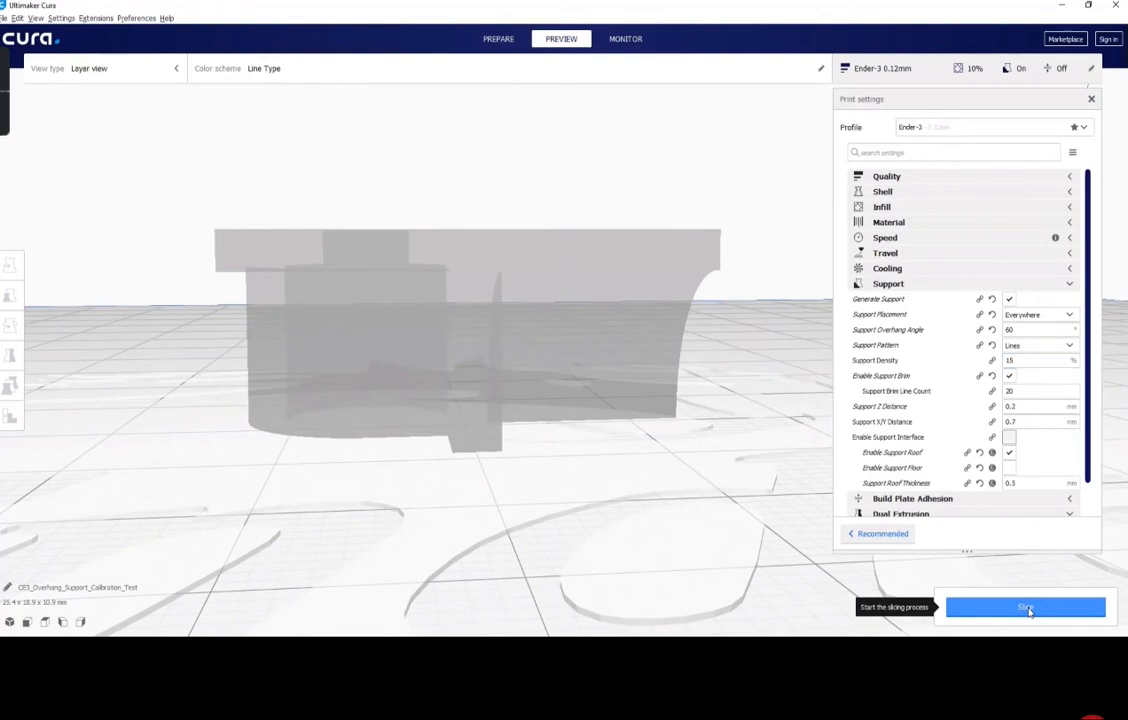
{"action": "left_click_drag", "start_coordinate": [1024, 360], "coordinate": [991, 361]}
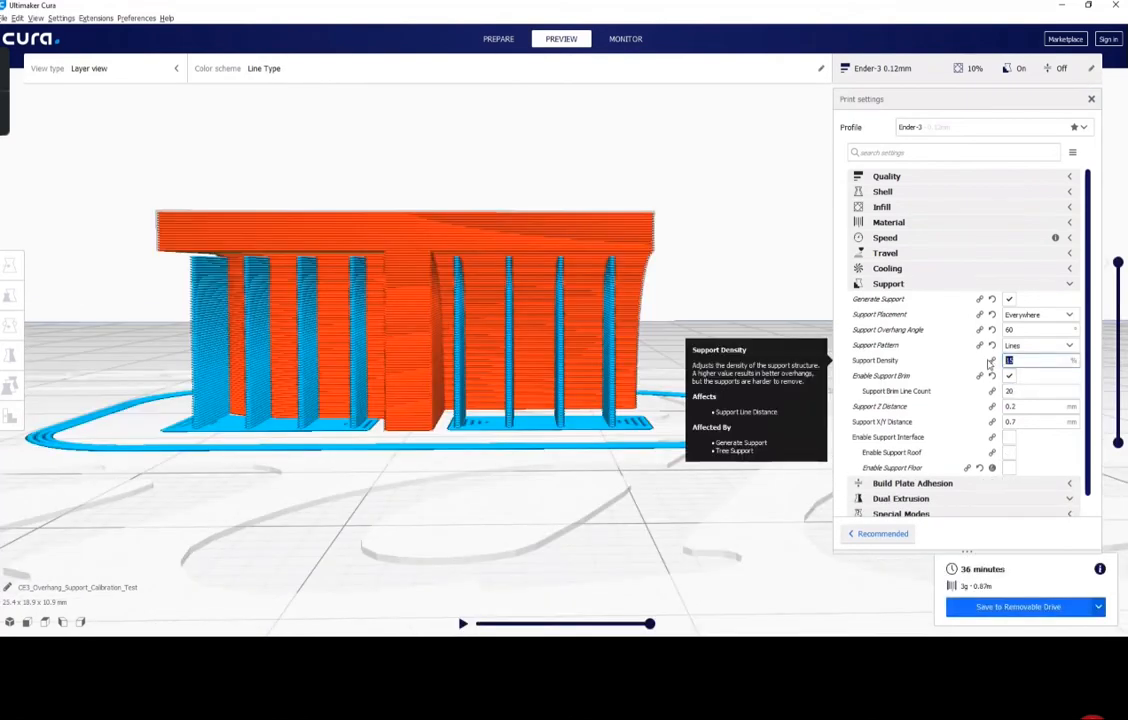
{"action": "right_click_drag", "start_coordinate": [675, 351], "coordinate": [673, 342]}
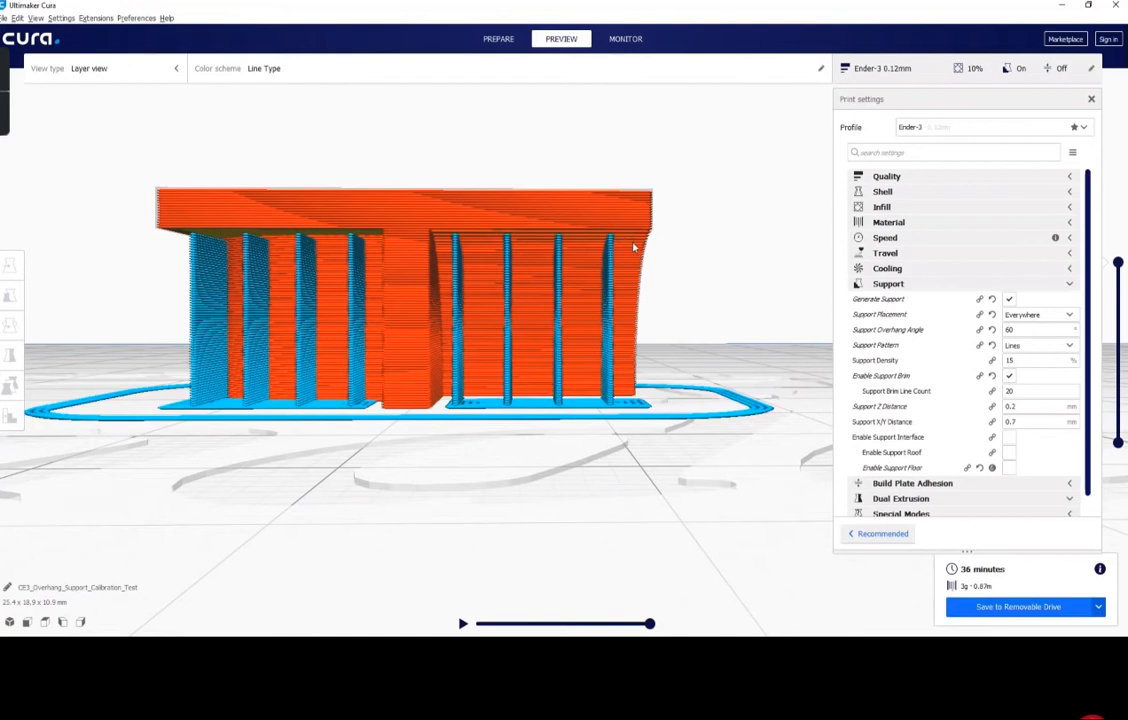
{"action": "right_click_drag", "start_coordinate": [353, 246], "coordinate": [297, 249]}
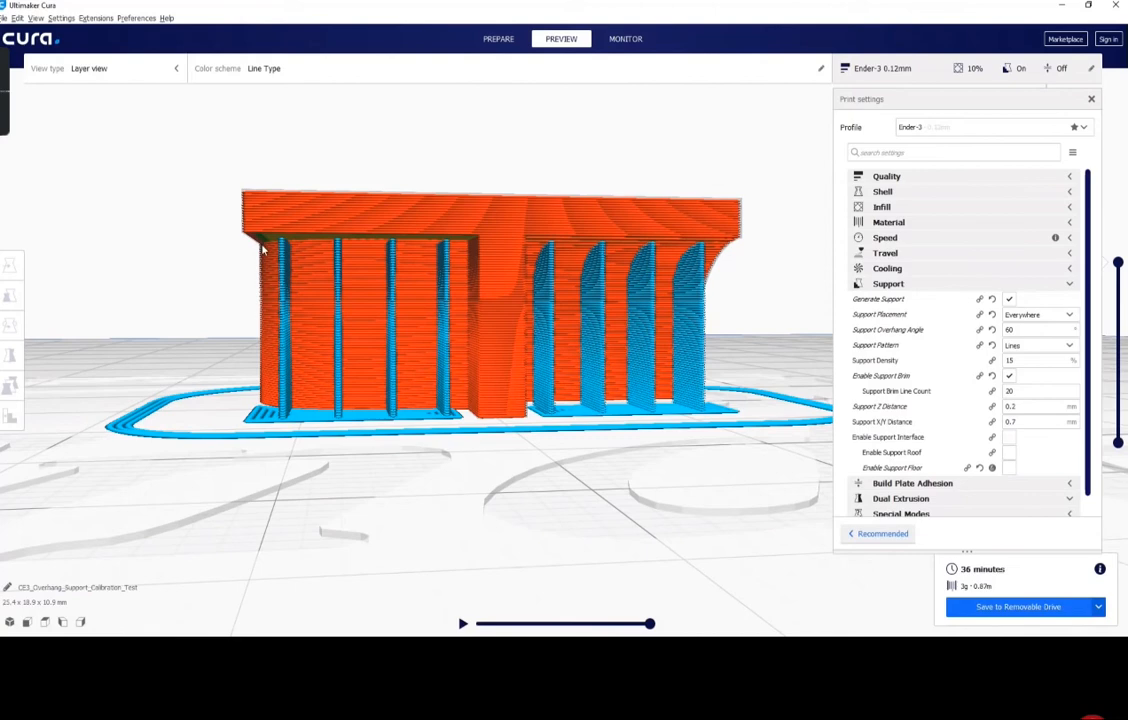
{"action": "right_click_drag", "start_coordinate": [636, 346], "coordinate": [621, 336]}
{"action": "right_click_drag", "start_coordinate": [637, 240], "coordinate": [608, 417]}
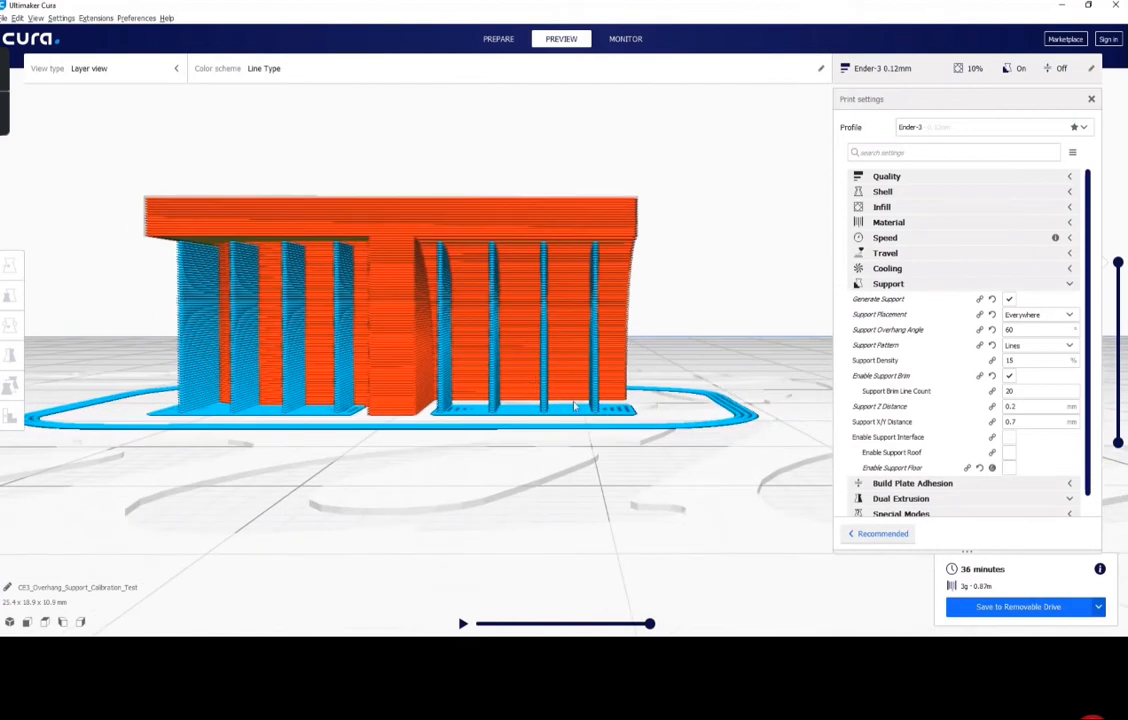
Try a Support Density of 25%, re-slice, and check the support lines under both overhangs
{"action": "double_click", "coordinate": [1020, 360]}
{"action": "mouse_move", "coordinate": [863, 349]}
{"action": "type", "text": "25"}
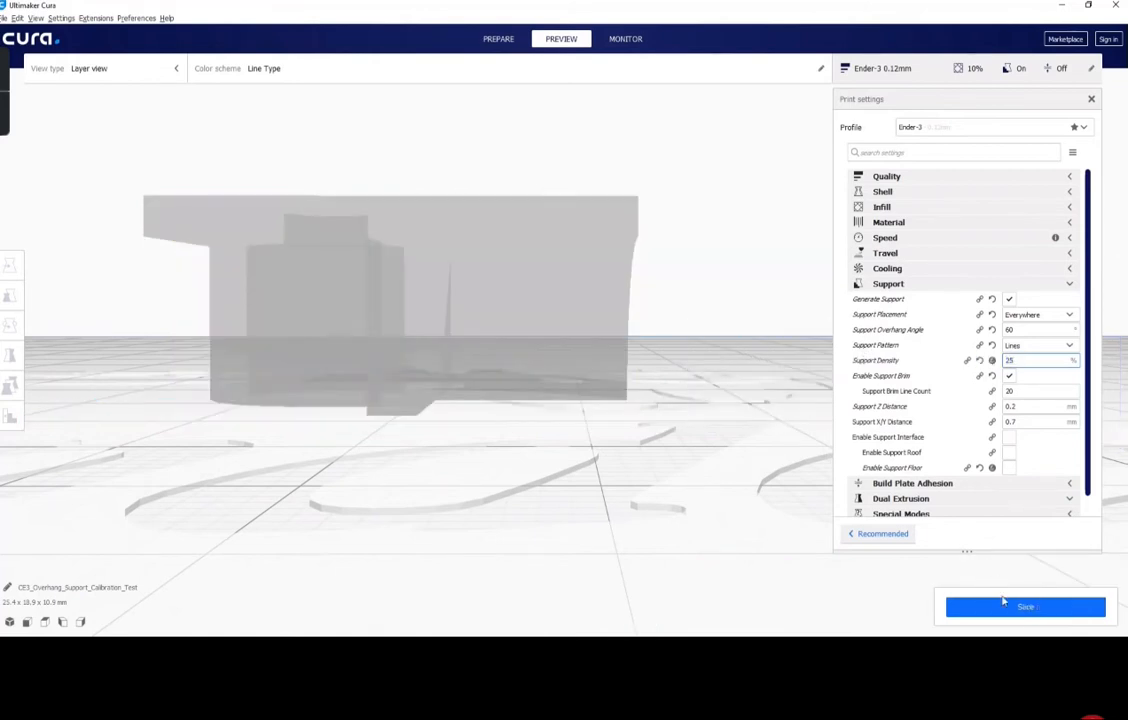
{"action": "right_click_drag", "start_coordinate": [672, 388], "coordinate": [702, 390]}
{"action": "right_click_drag", "start_coordinate": [486, 446], "coordinate": [516, 454]}
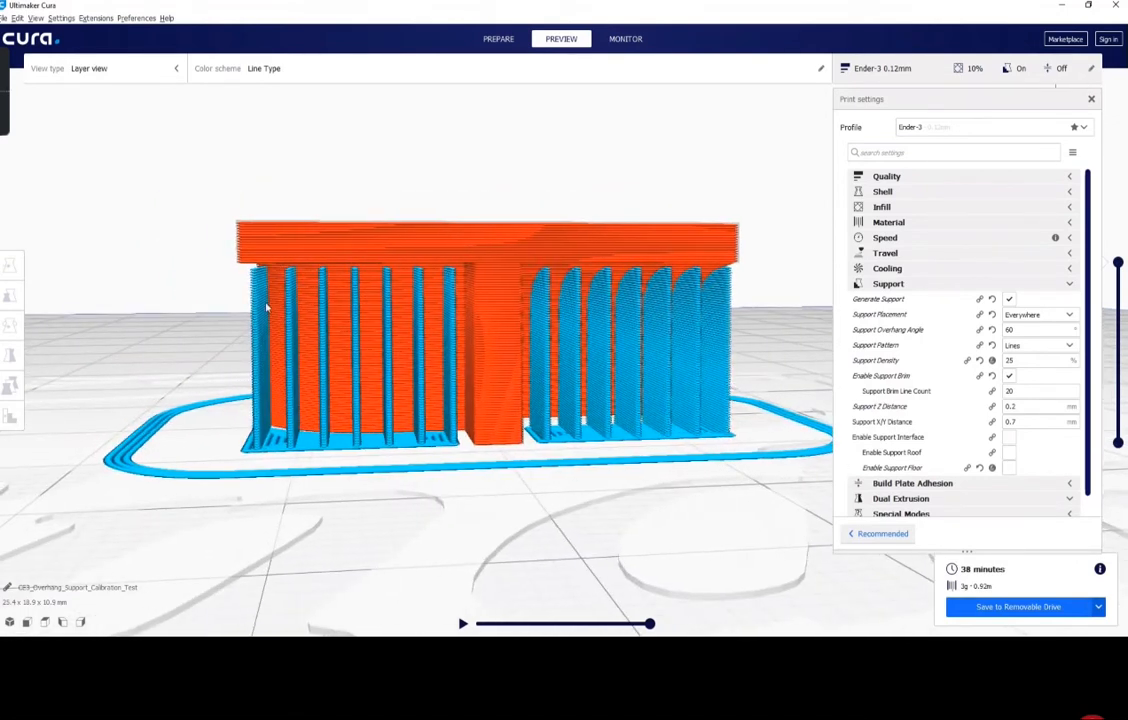
{"action": "right_click_drag", "start_coordinate": [573, 483], "coordinate": [515, 490]}
Return the Support Density to 15% and re-slice to compare the wider support spacing
{"action": "double_click", "coordinate": [1012, 360]}
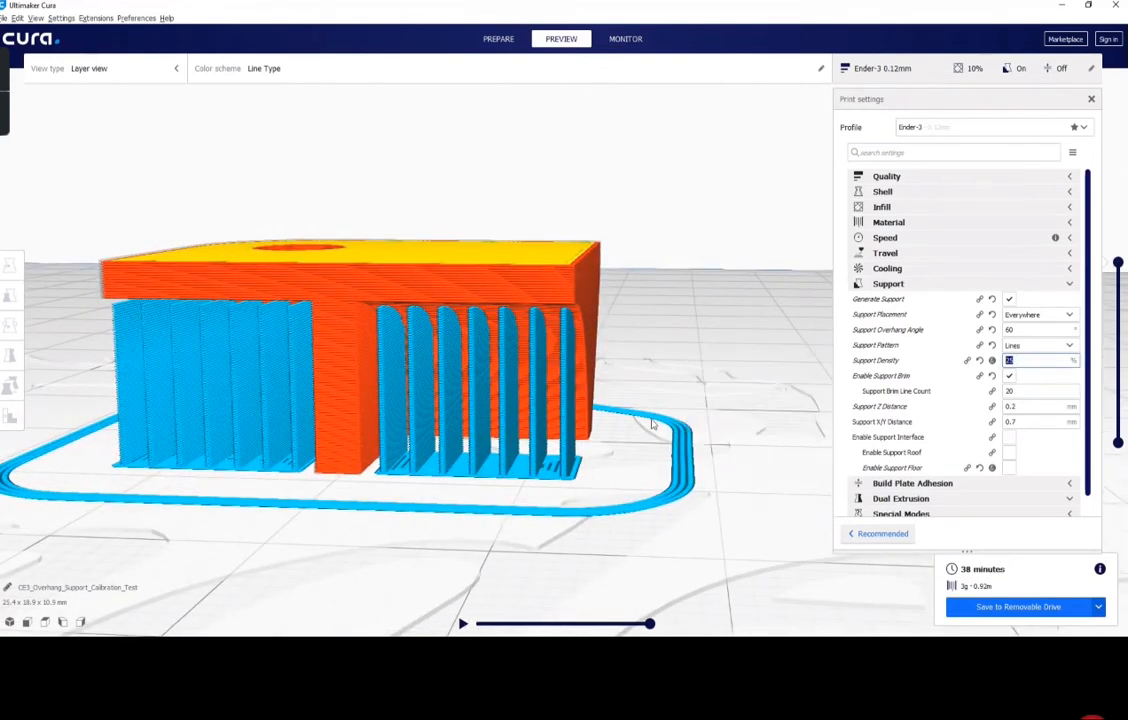
{"action": "right_click_drag", "start_coordinate": [631, 415], "coordinate": [763, 468]}
{"action": "left_click", "coordinate": [1030, 360]}
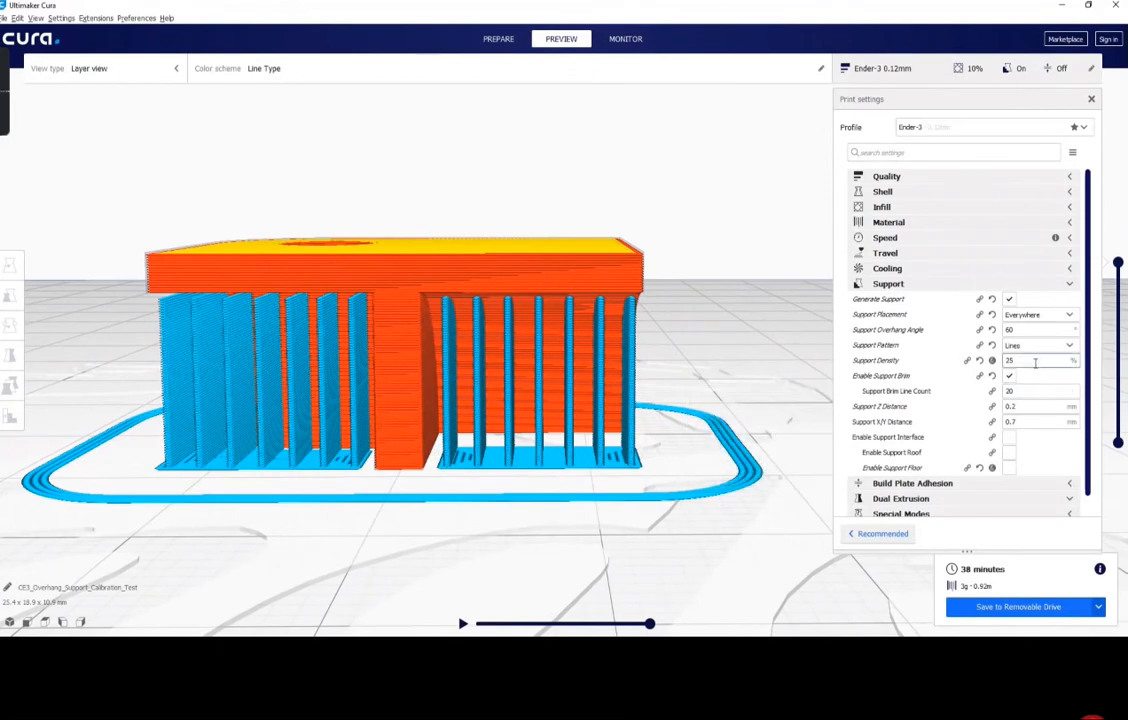
{"action": "type", "text": "15"}
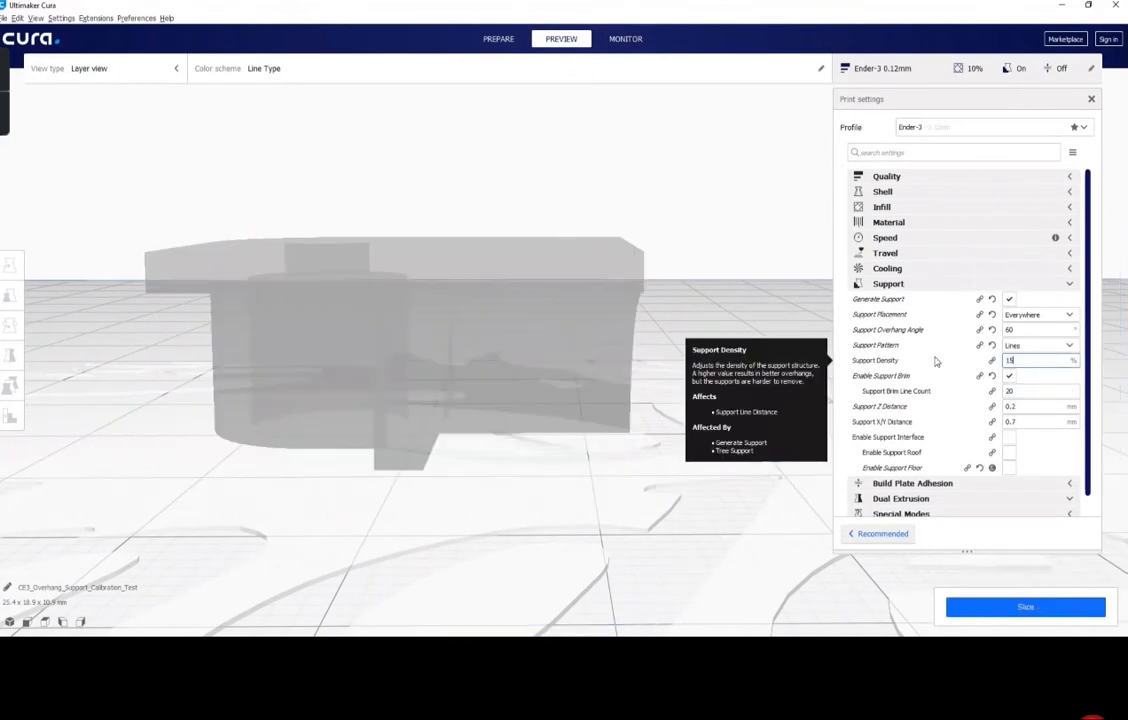
{"action": "left_click", "coordinate": [1025, 606]}
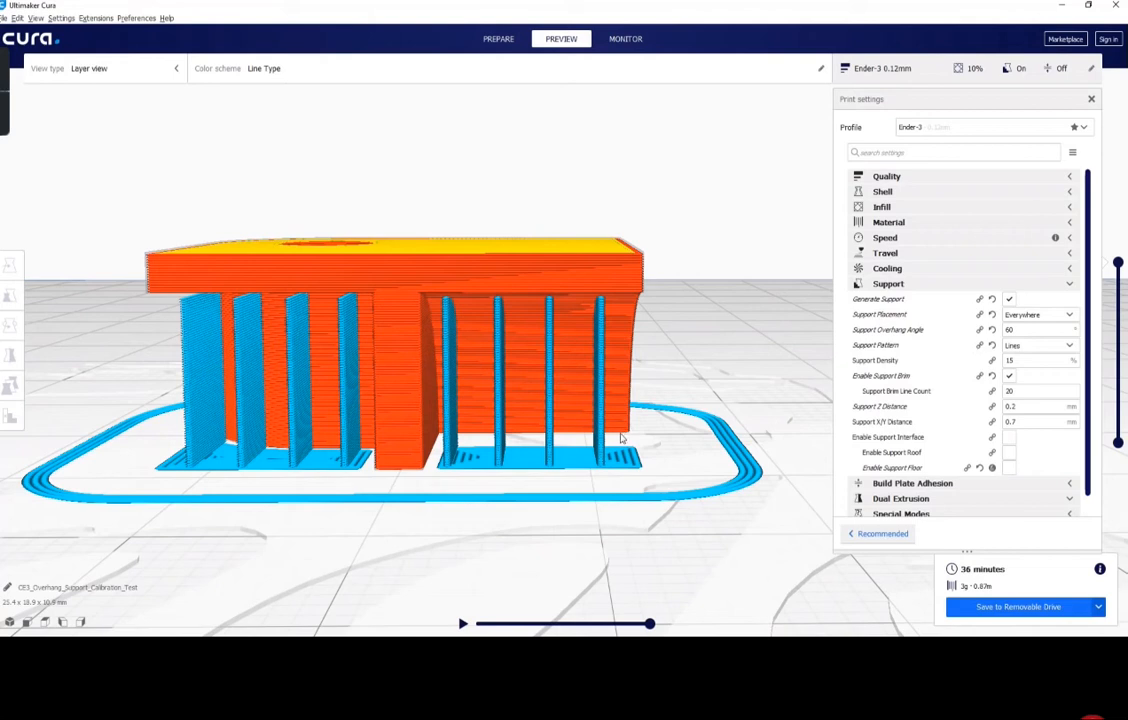
{"action": "mouse_move", "coordinate": [919, 374]}
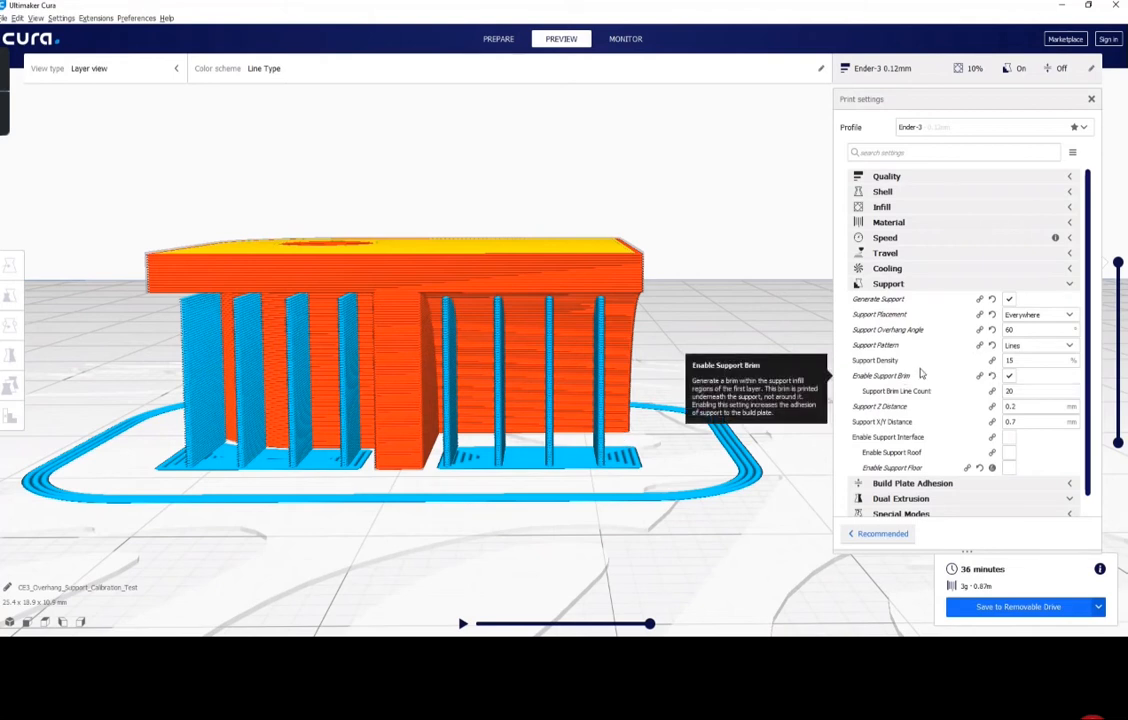
Set the Support Density to 25% and re-slice the model
{"action": "mouse_move", "coordinate": [1022, 361]}
{"action": "double_click", "coordinate": [1028, 360]}
{"action": "type", "text": "25"}
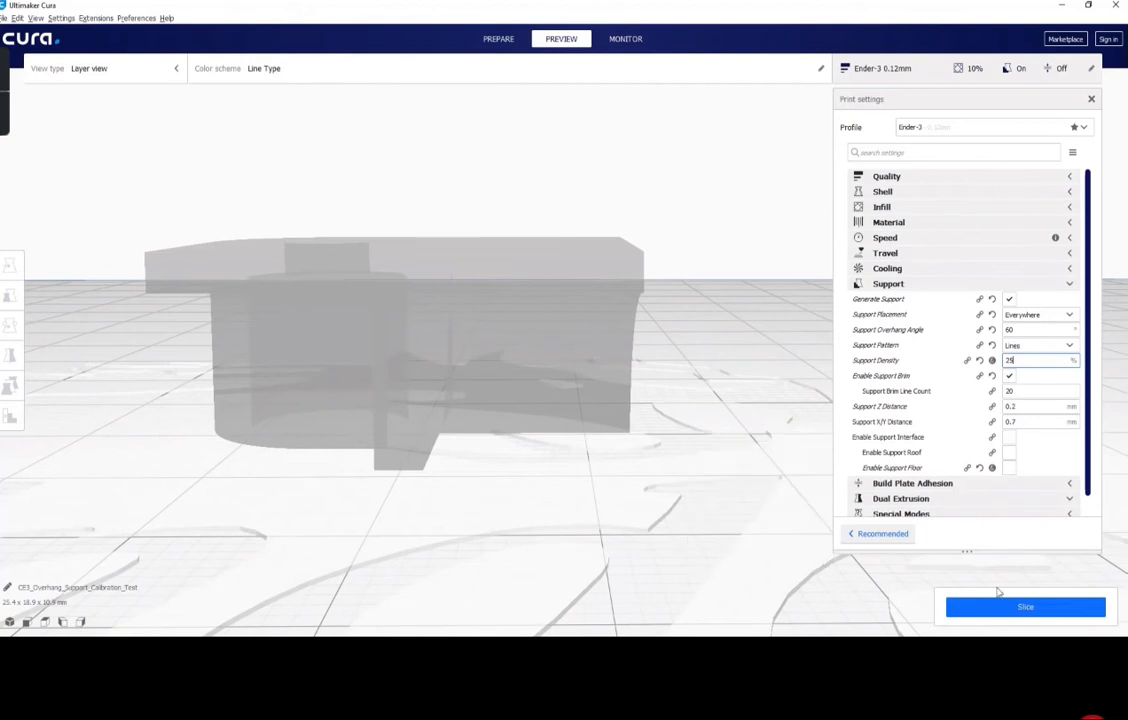
{"action": "left_click", "coordinate": [1025, 608]}
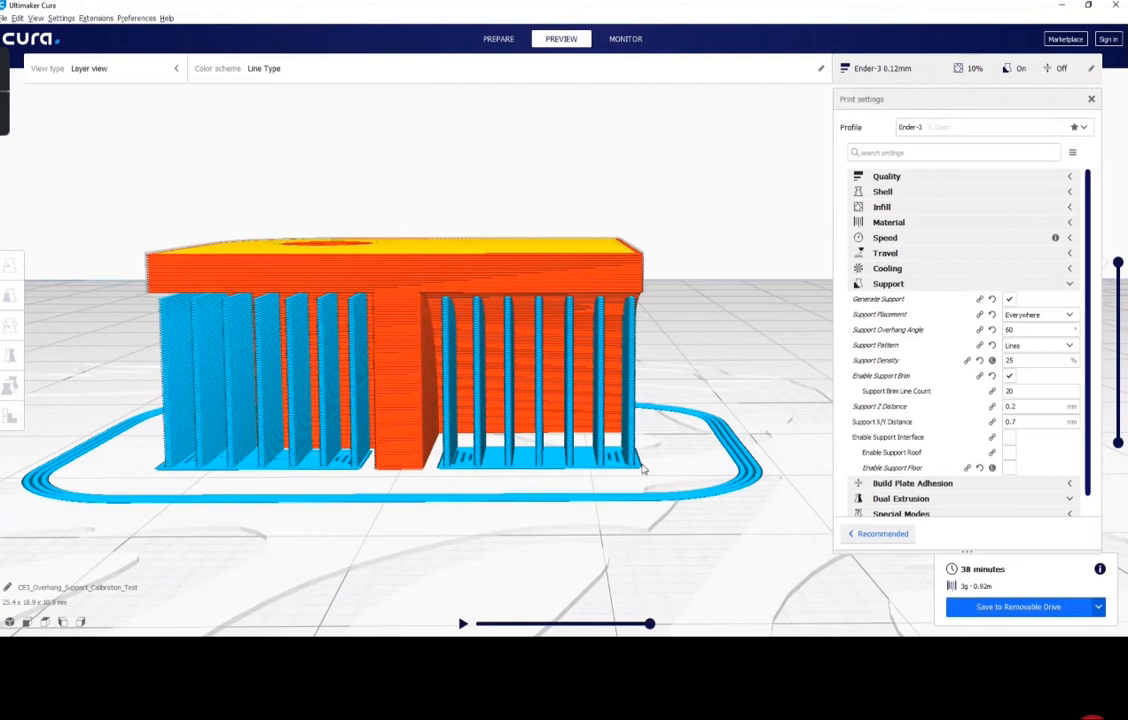
Examine the support lines and the brim at their base up close from several angles
{"action": "right_click_drag", "start_coordinate": [660, 473], "coordinate": [604, 504]}
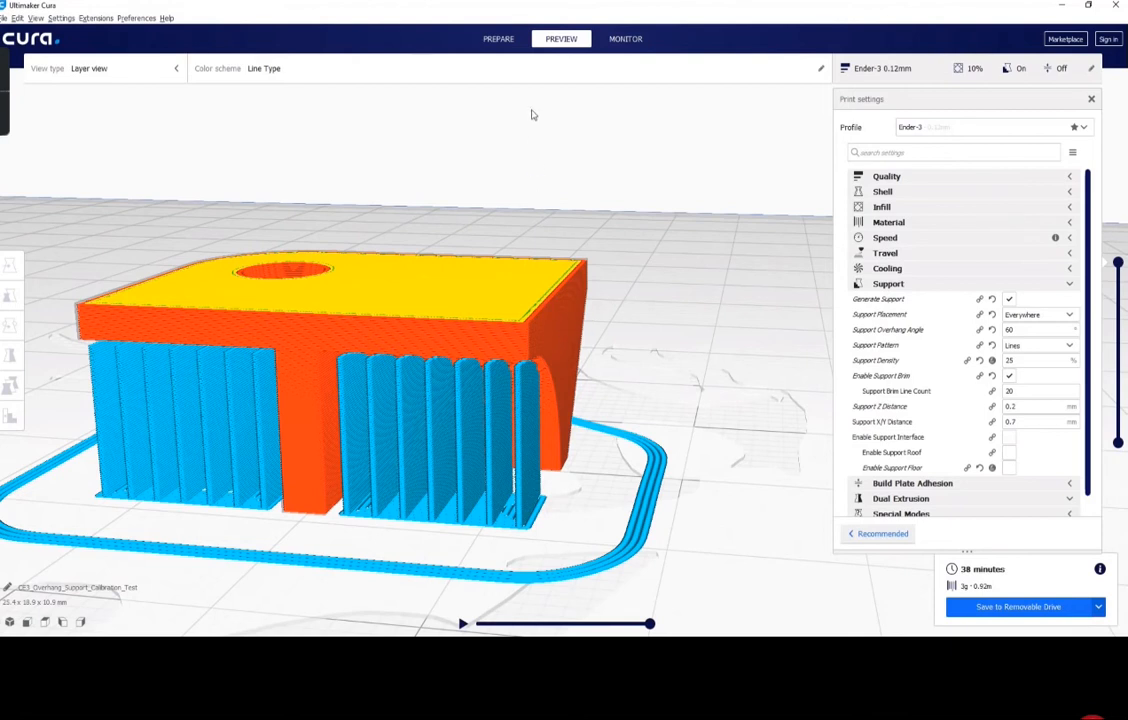
{"action": "scroll", "coordinate": [556, 485], "scroll_direction": "down", "scroll_amount": 5}
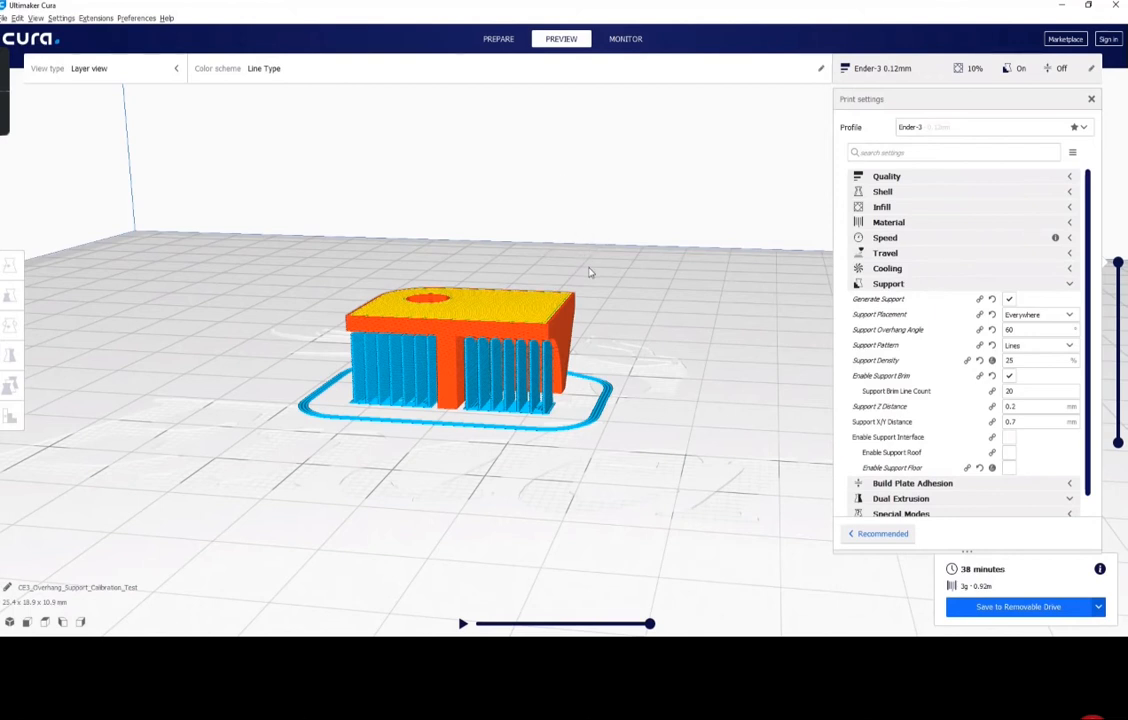
{"action": "scroll", "coordinate": [589, 418], "scroll_direction": "up", "scroll_amount": 10}
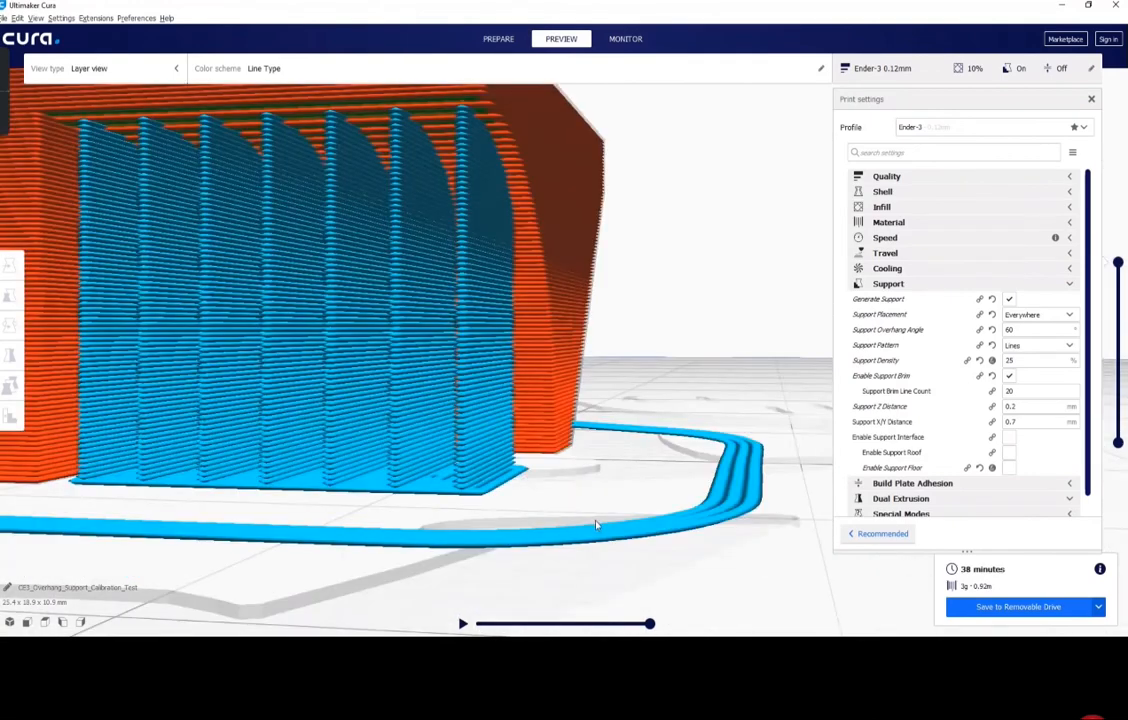
{"action": "scroll", "coordinate": [595, 525], "scroll_direction": "down", "scroll_amount": 8}
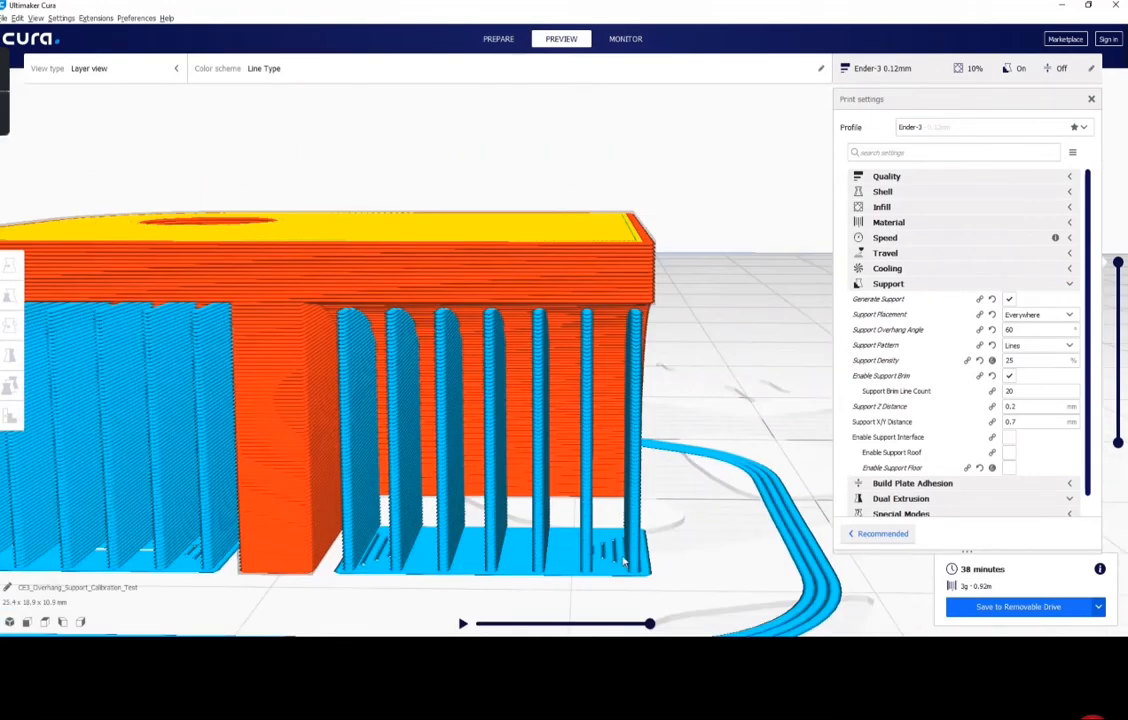
{"action": "right_click", "coordinate": [628, 498]}
{"action": "left_click", "coordinate": [545, 469]}
{"action": "scroll", "coordinate": [630, 576], "scroll_direction": "down", "scroll_amount": 5}
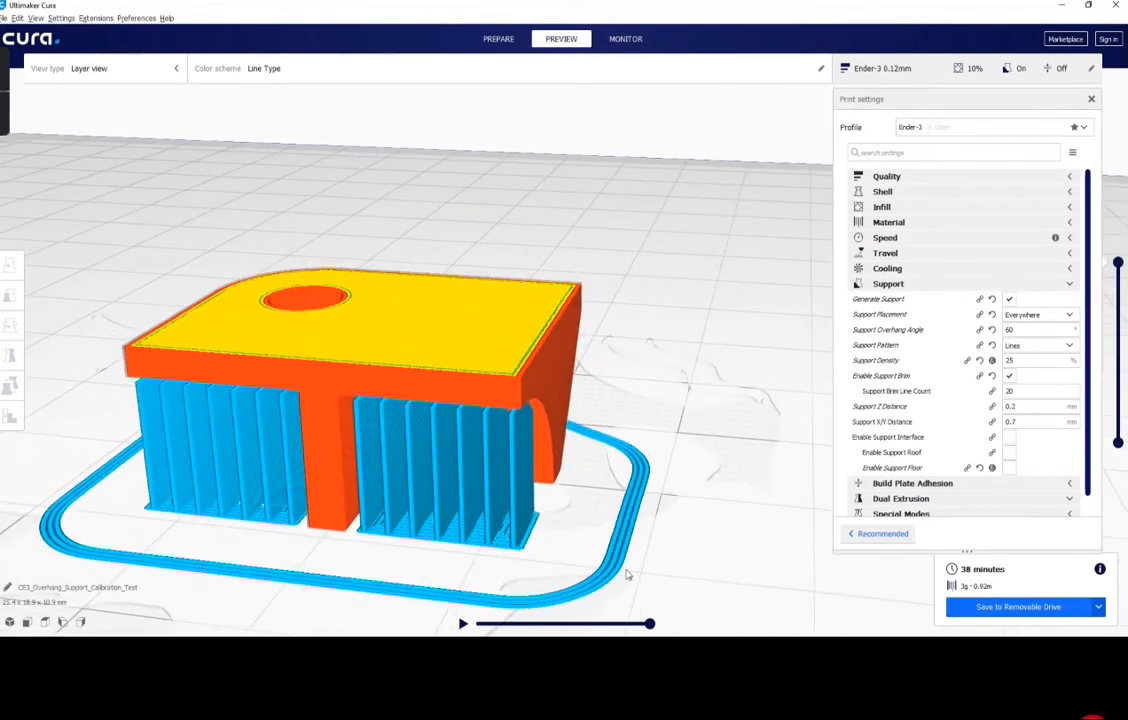
Try a Support Brim Line Count of 1, re-slice, and view the brim in the lowest layers
{"action": "double_click", "coordinate": [1015, 391]}
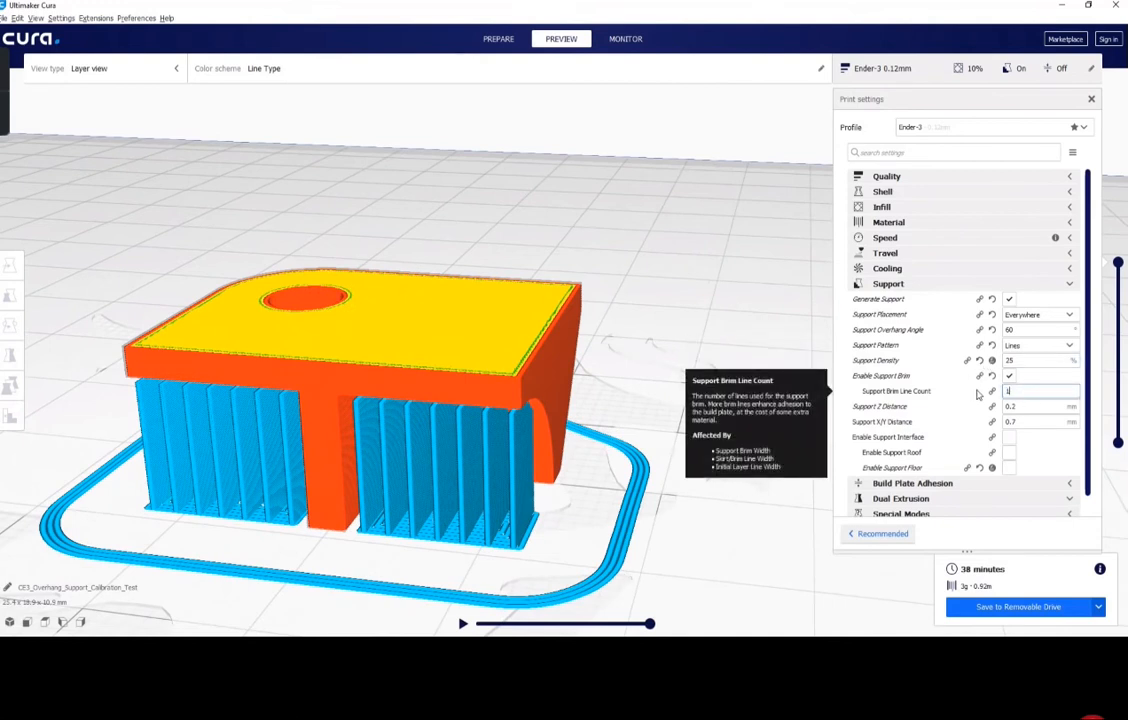
{"action": "type", "text": "1"}
{"action": "left_click", "coordinate": [1025, 607]}
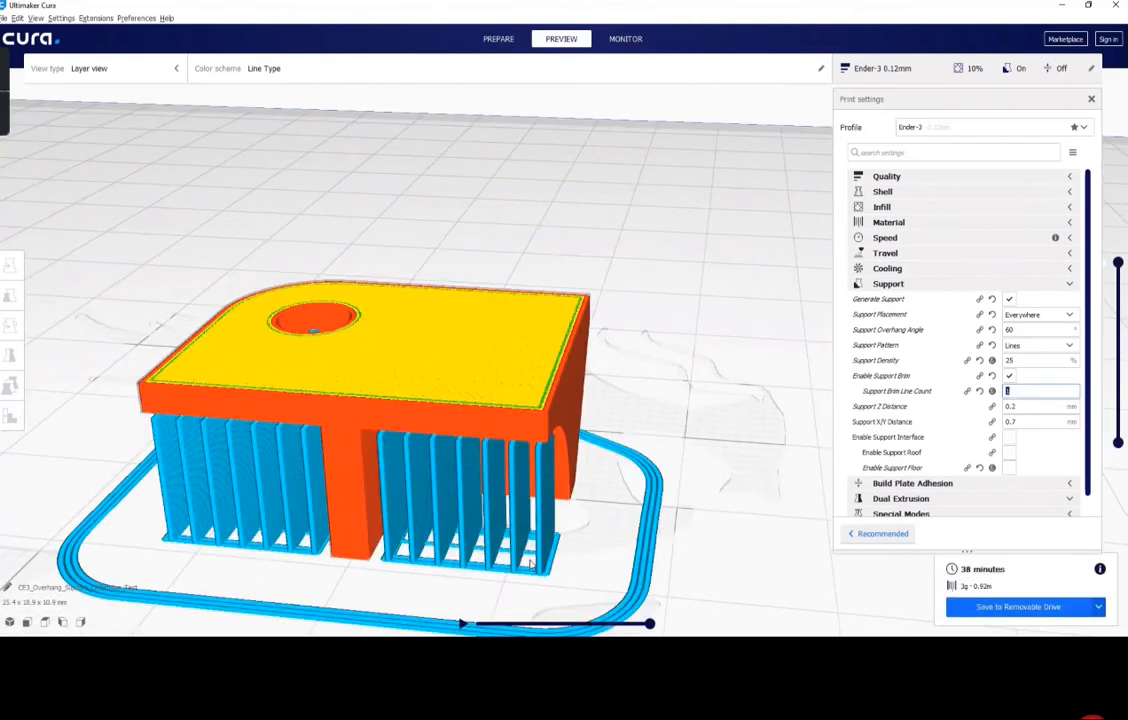
{"action": "left_click_drag", "start_coordinate": [1118, 263], "coordinate": [1119, 430]}
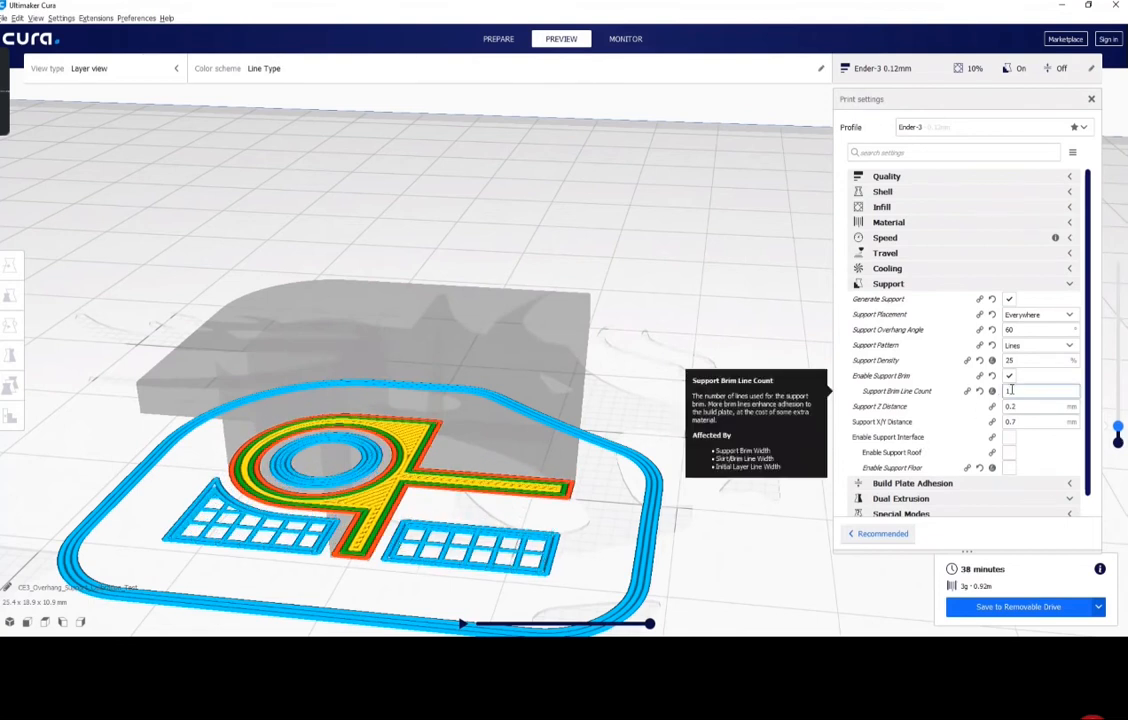
Set the Support Brim Line Count to 20 and re-slice the model
{"action": "double_click", "coordinate": [1025, 391]}
{"action": "type", "text": "20"}
{"action": "left_click", "coordinate": [1032, 610]}
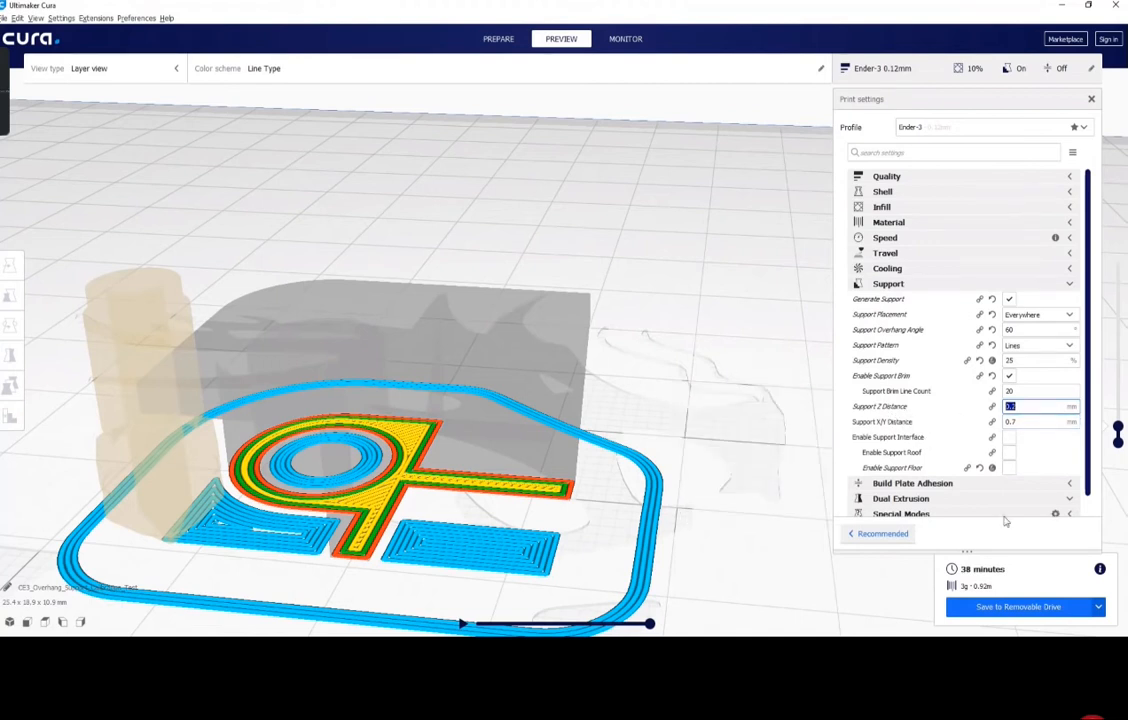
Show all the layers and examine the vertical gap between the support top and the overhang up close
{"action": "left_click_drag", "start_coordinate": [1118, 431], "coordinate": [1117, 263]}
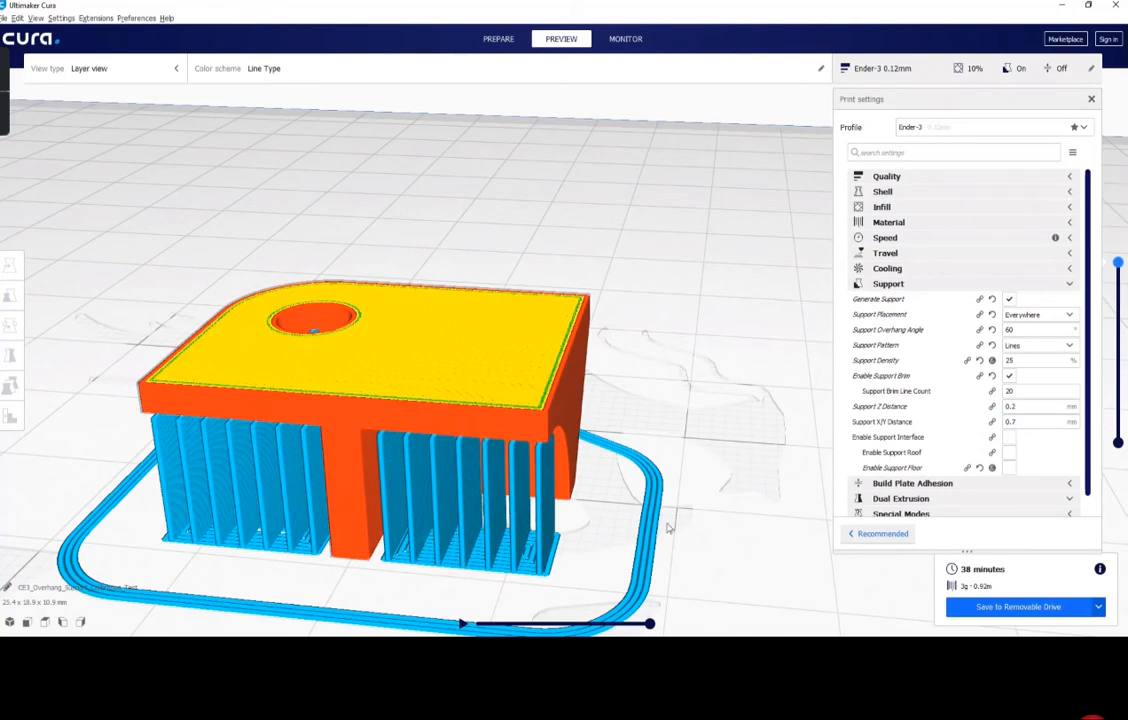
{"action": "right_click_drag", "start_coordinate": [685, 541], "coordinate": [549, 521]}
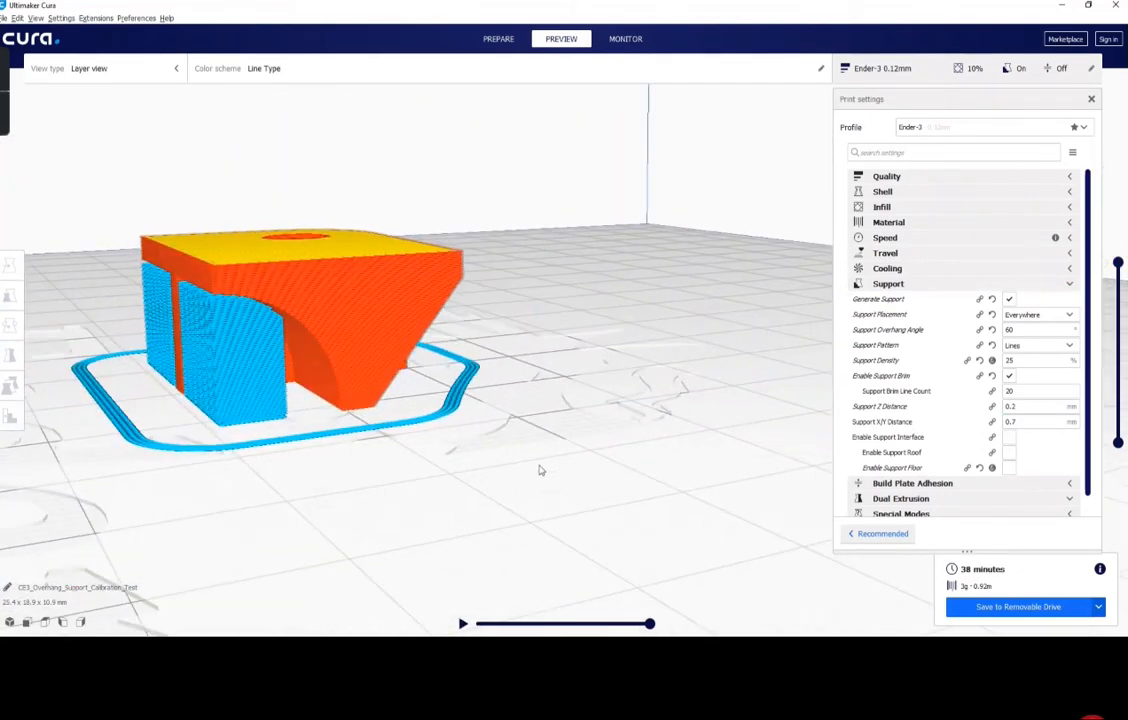
{"action": "right_click_drag", "start_coordinate": [458, 393], "coordinate": [646, 516]}
{"action": "scroll", "coordinate": [580, 481], "scroll_direction": "up", "scroll_amount": 6}
{"action": "scroll", "coordinate": [647, 516], "scroll_direction": "up", "scroll_amount": 4}
{"action": "right_click", "coordinate": [647, 516]}
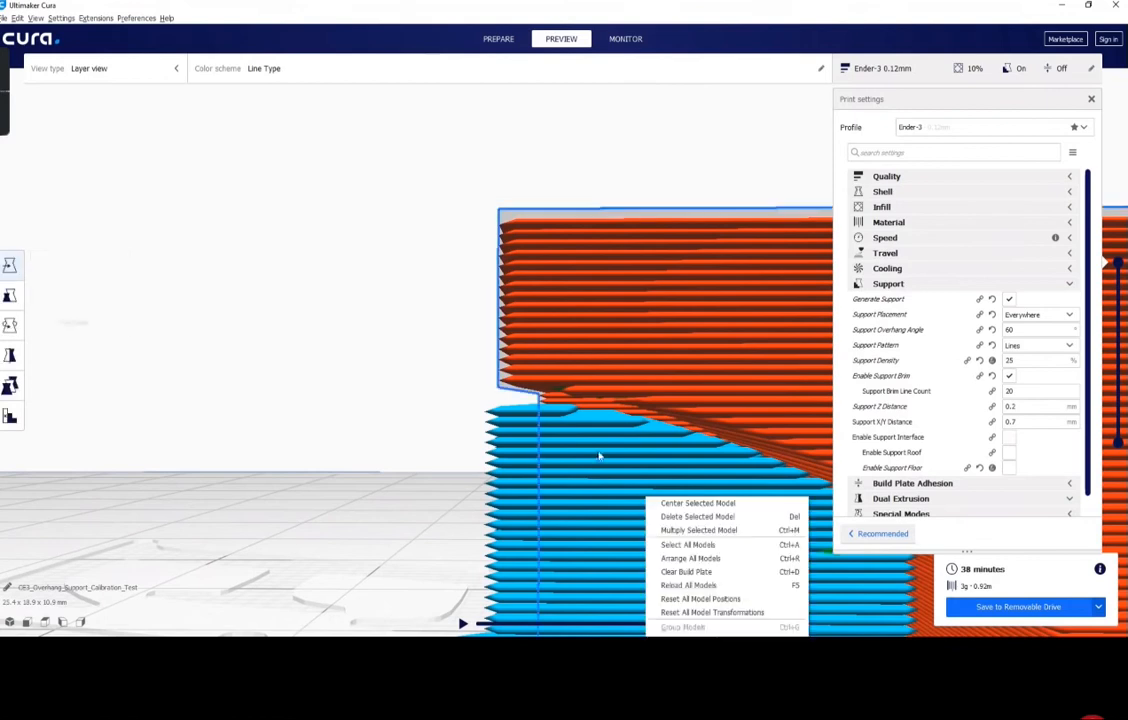
{"action": "left_click", "coordinate": [452, 354]}
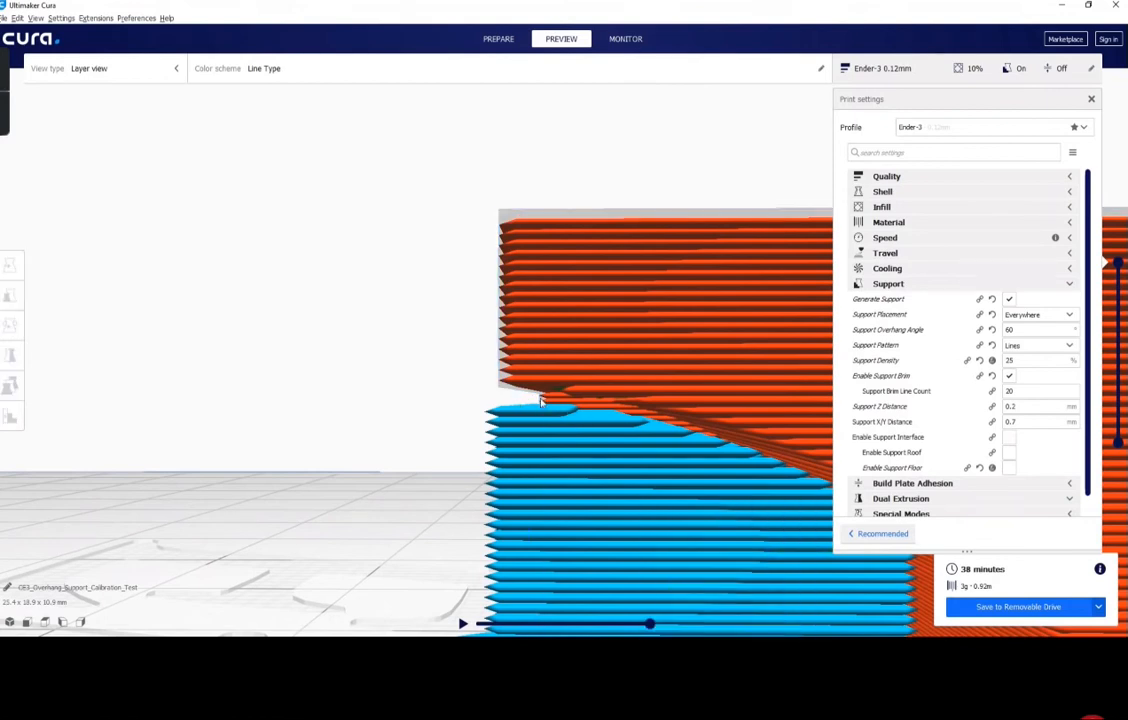
Examine the gap between the support top and the overhang's outer edge, relating it to the Support Z Distance setting
{"action": "mouse_move", "coordinate": [613, 423]}
{"action": "right_mouse_down"}
{"action": "mouse_move", "coordinate": [632, 429]}
{"action": "mouse_move", "coordinate": [628, 420]}
{"action": "right_mouse_up"}
{"action": "left_click", "coordinate": [1012, 422]}
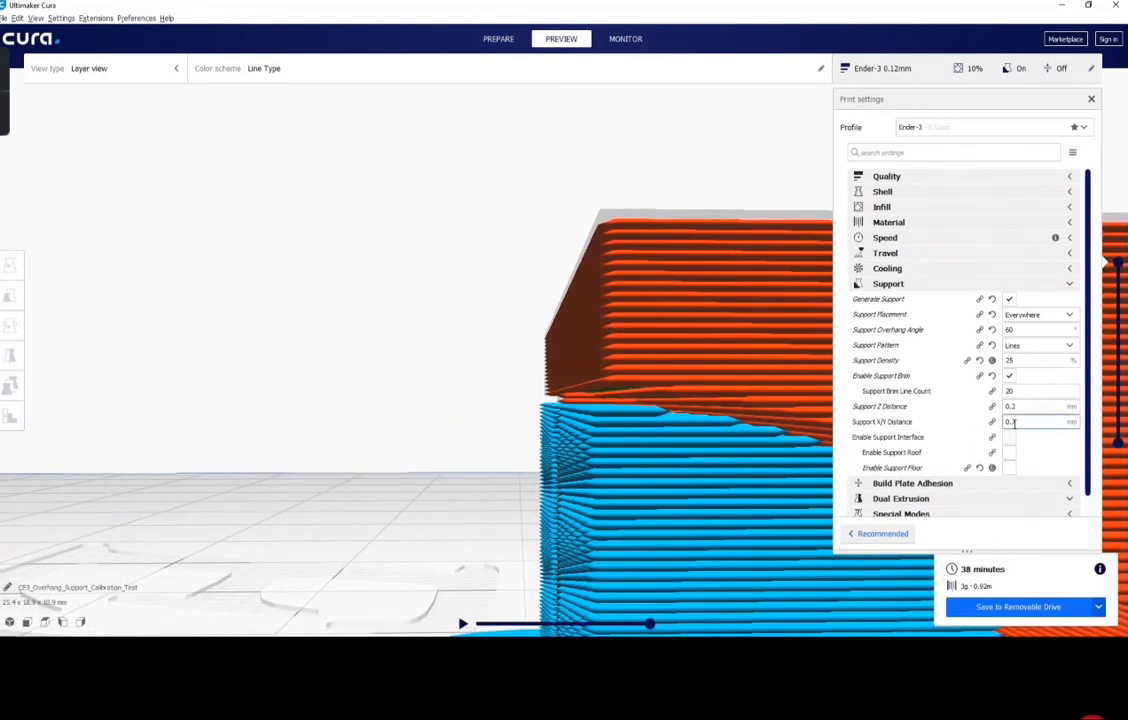
{"action": "left_click_drag", "start_coordinate": [1031, 407], "coordinate": [961, 412]}
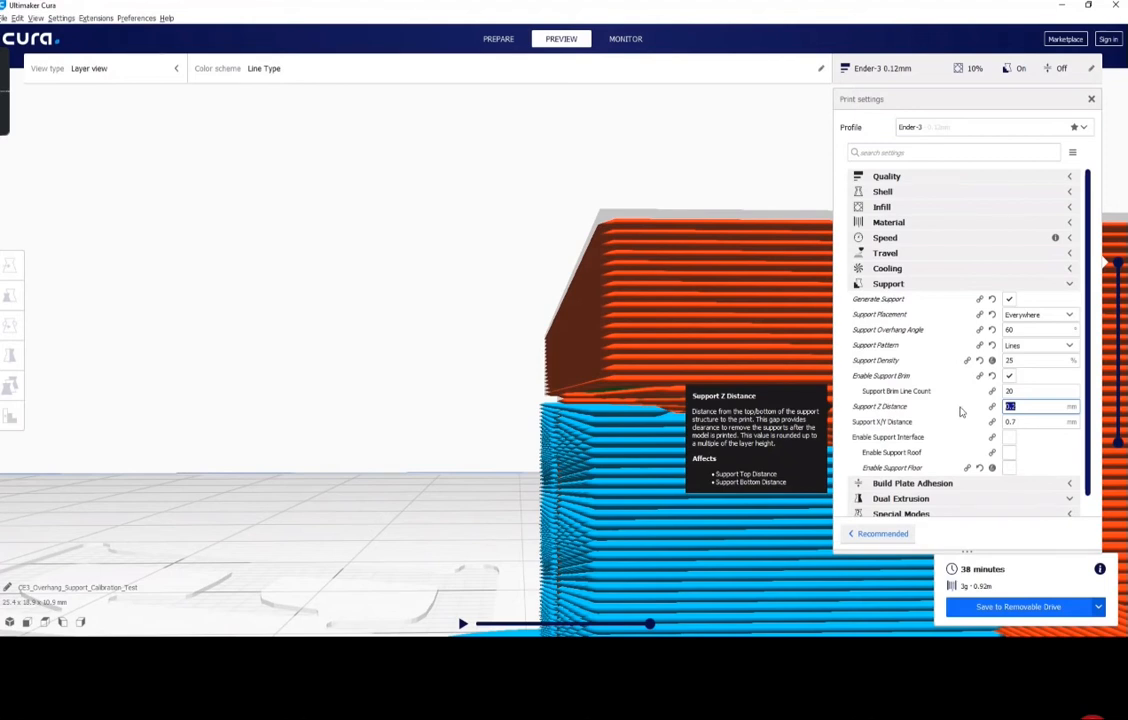
{"action": "right_click_drag", "start_coordinate": [625, 420], "coordinate": [717, 478]}
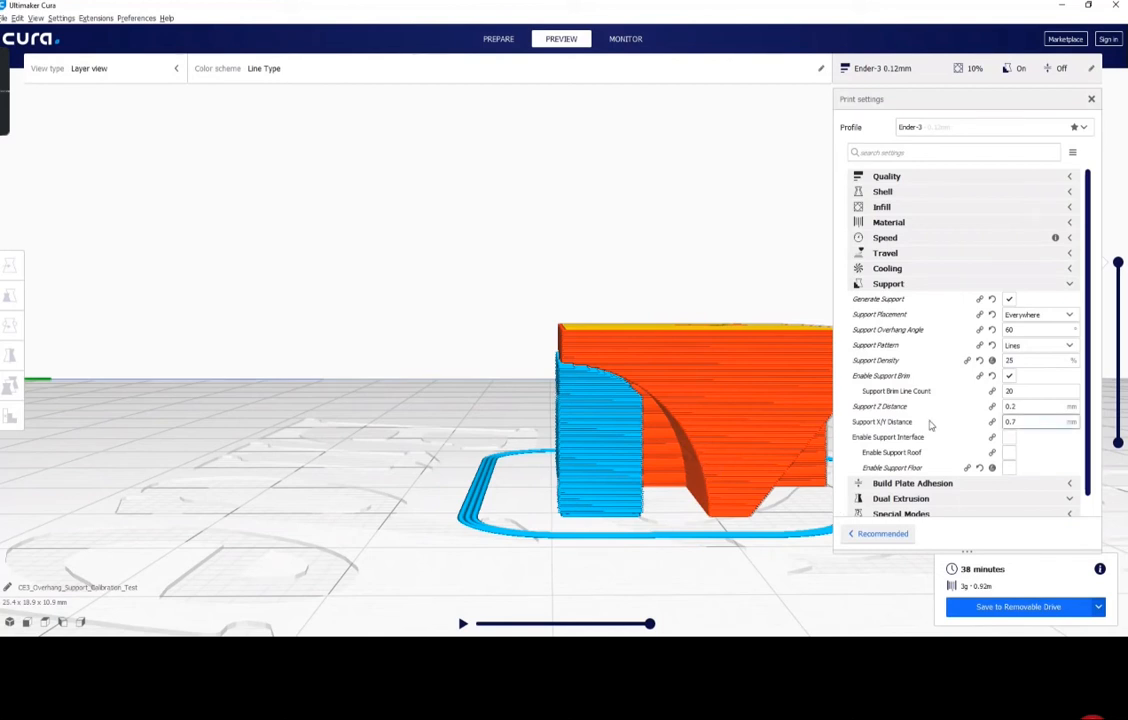
{"action": "right_click_drag", "start_coordinate": [757, 437], "coordinate": [780, 420]}
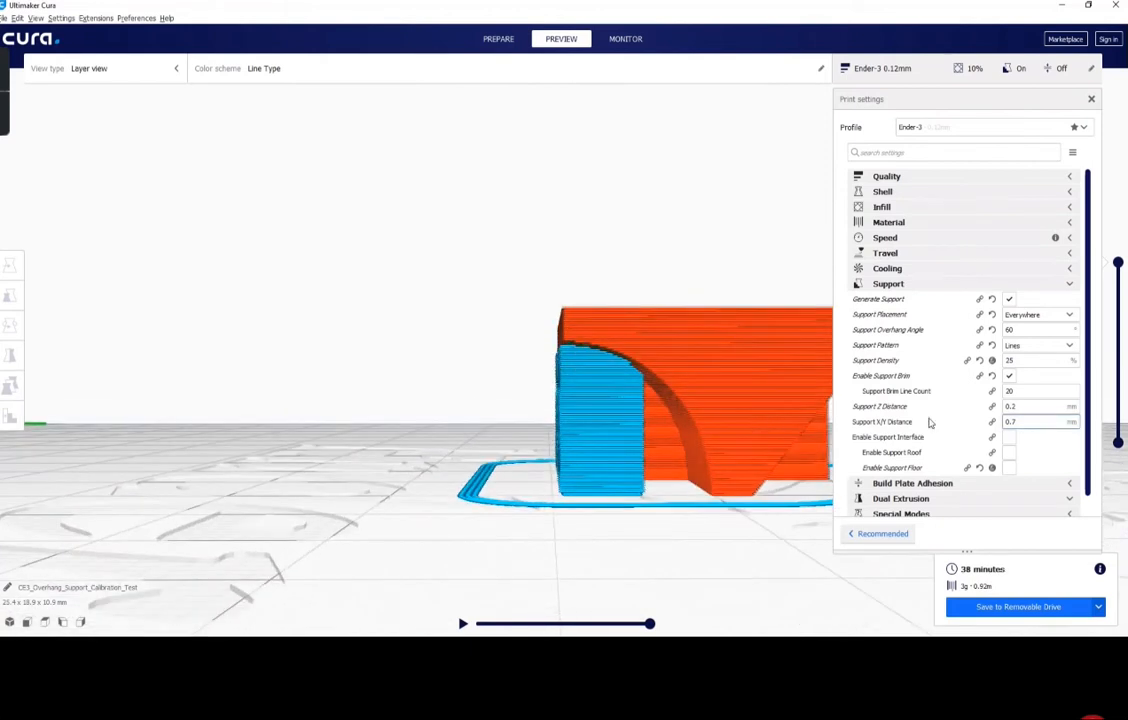
Try a Support Z Distance of 0.3 mm, re-slice, and examine the gap above the support
{"action": "left_click", "coordinate": [1015, 406]}
{"action": "left_click_drag", "start_coordinate": [1015, 406], "coordinate": [990, 409]}
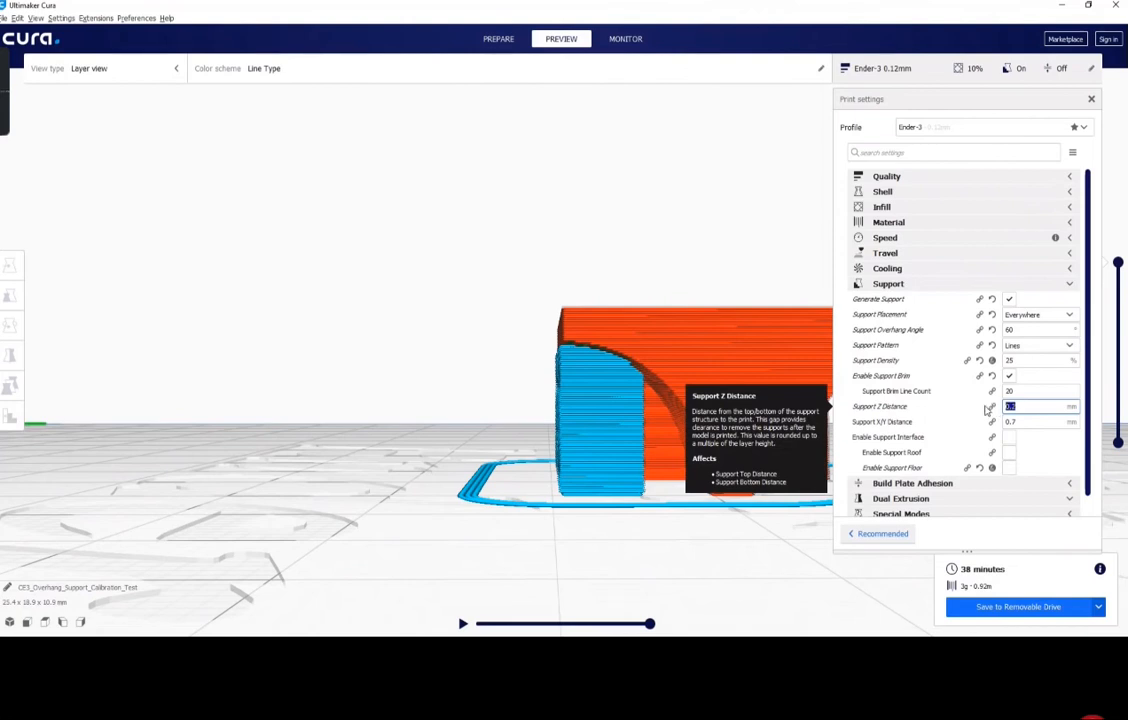
{"action": "type", "text": "0.2"}
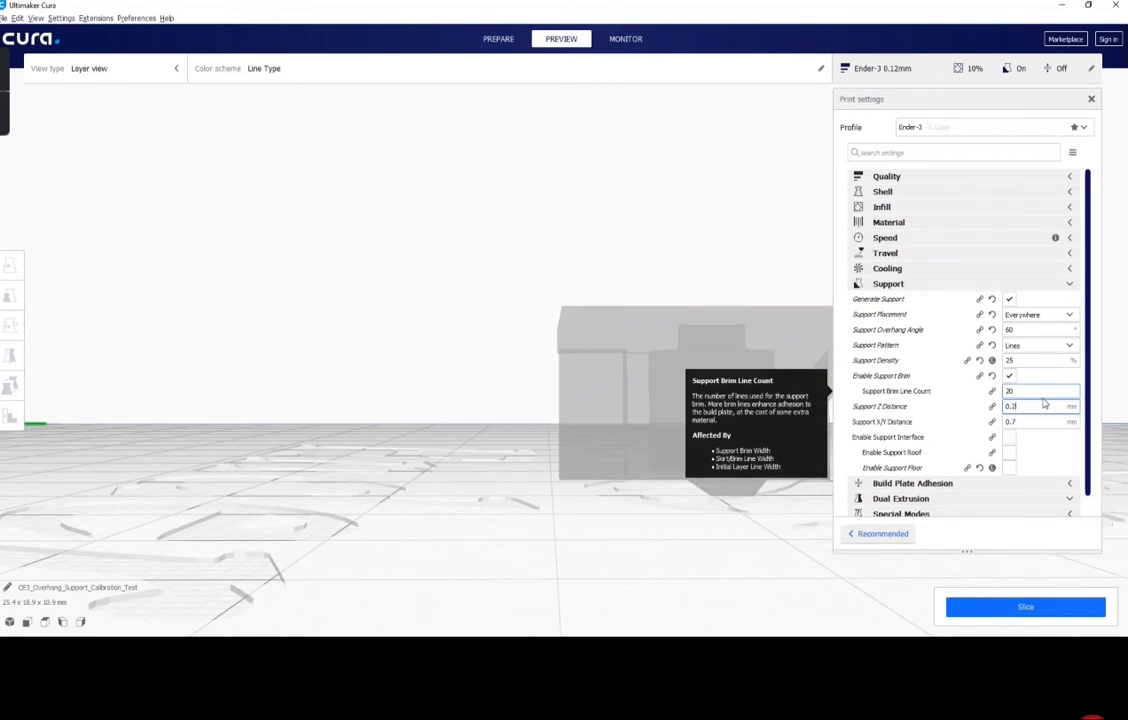
{"action": "key", "text": "BackSpace"}
{"action": "type", "text": "3"}
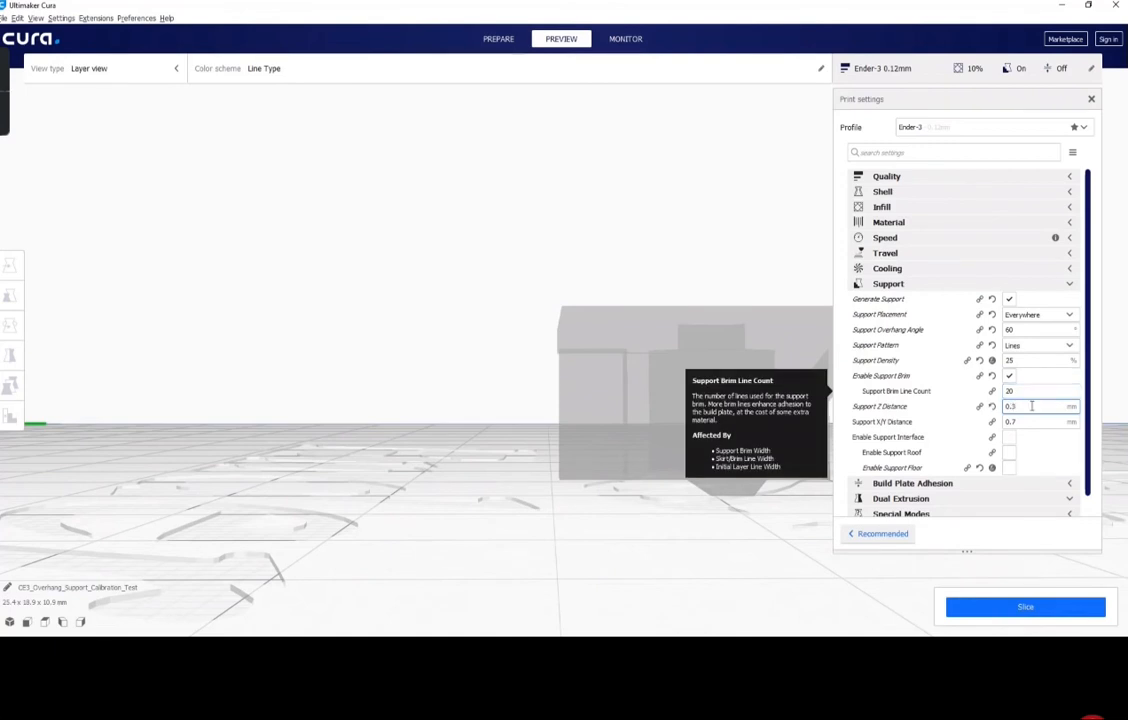
{"action": "left_click", "coordinate": [1025, 606]}
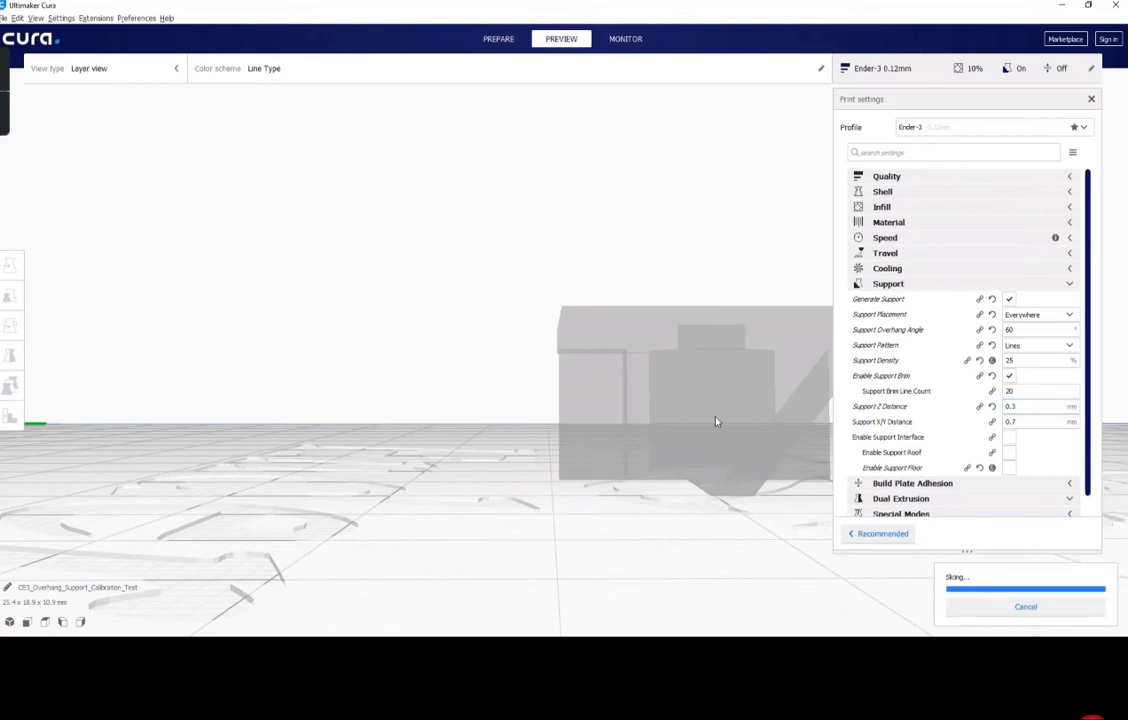
{"action": "scroll", "coordinate": [690, 428], "scroll_direction": "up", "scroll_amount": 10}
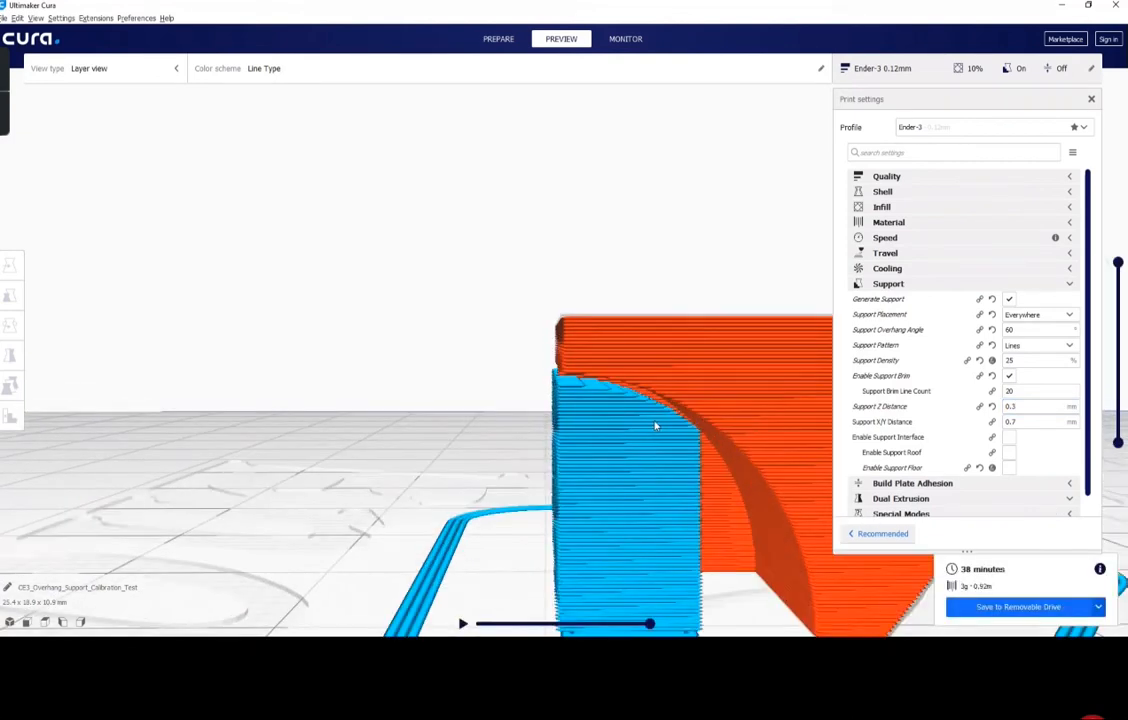
{"action": "right_click_drag", "start_coordinate": [683, 433], "coordinate": [706, 449]}
{"action": "scroll", "coordinate": [690, 432], "scroll_direction": "down", "scroll_amount": 9}
{"action": "scroll", "coordinate": [708, 443], "scroll_direction": "down", "scroll_amount": 4}
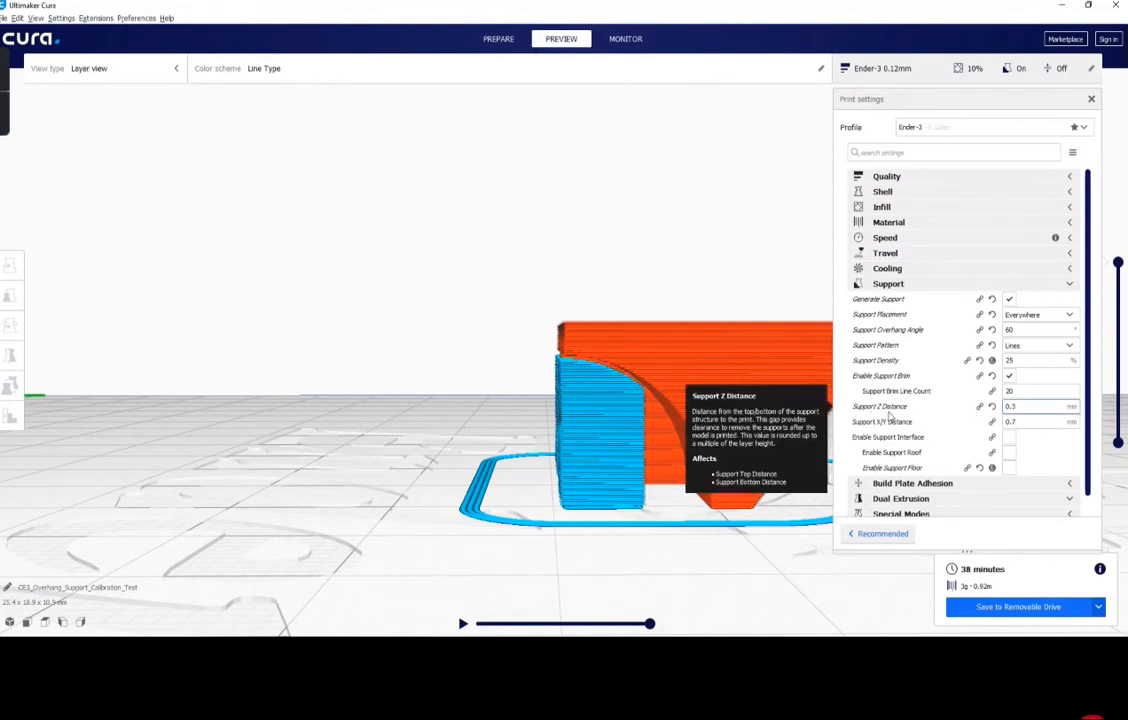
{"action": "right_click_drag", "start_coordinate": [662, 393], "coordinate": [596, 357]}
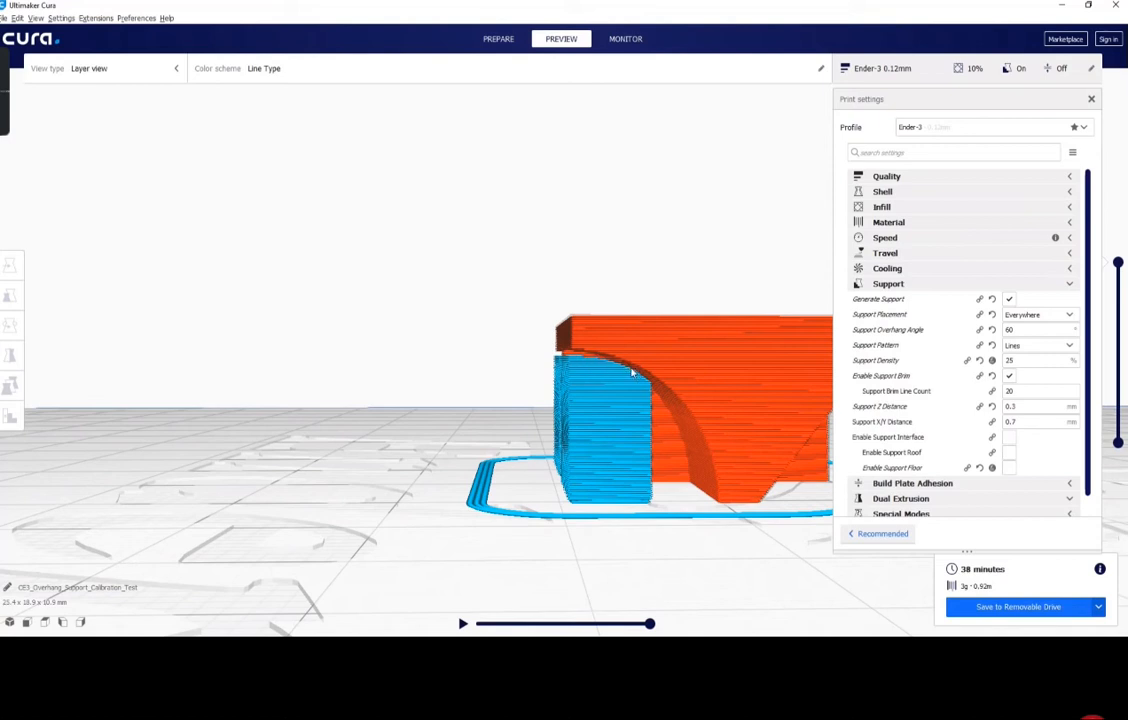
Set the Support Z Distance to 0.2 mm and re-slice the model
{"action": "left_click_drag", "start_coordinate": [1020, 406], "coordinate": [1005, 406]}
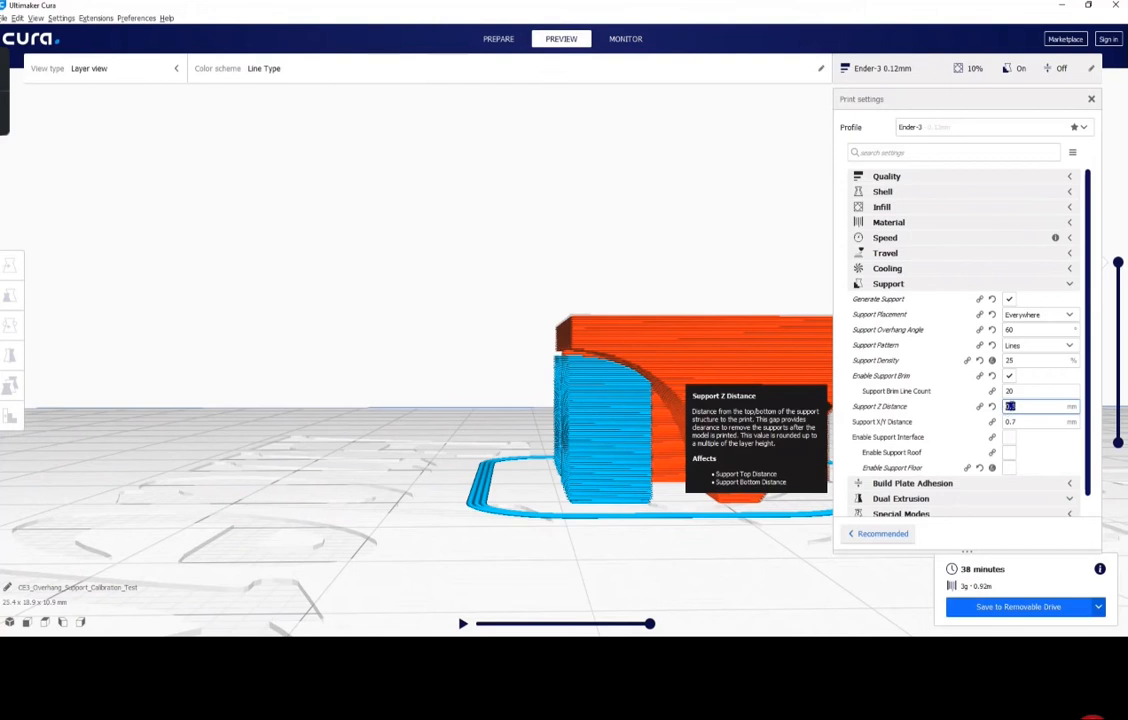
{"action": "type", "text": "0.2"}
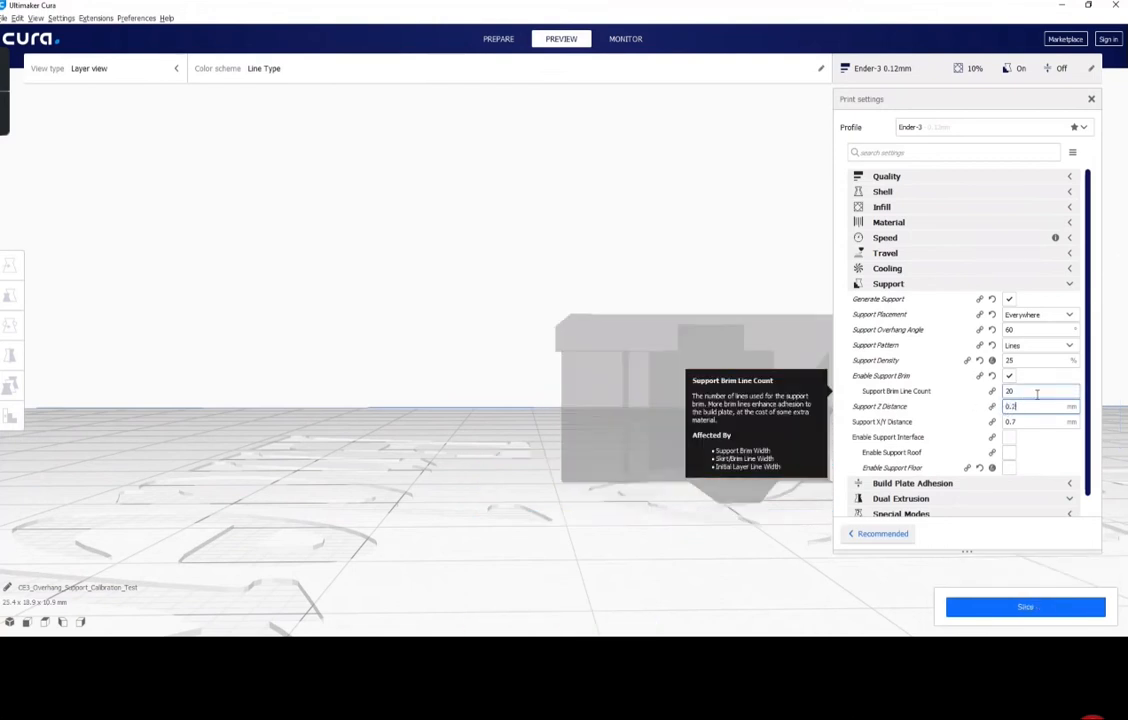
{"action": "type", "text": "3"}
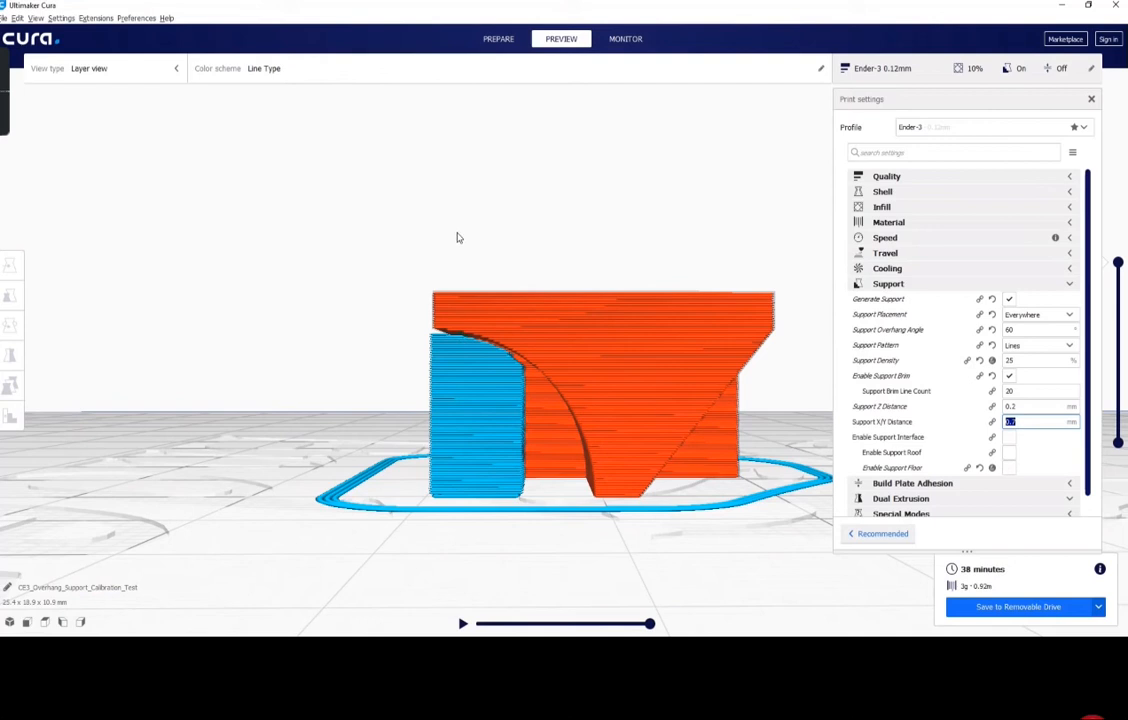
Examine the horizontal clearance beside the curved overhang, try a Support X/Y Distance of 0.1 mm, and re-slice
{"action": "right_click_drag", "start_coordinate": [465, 368], "coordinate": [474, 391]}
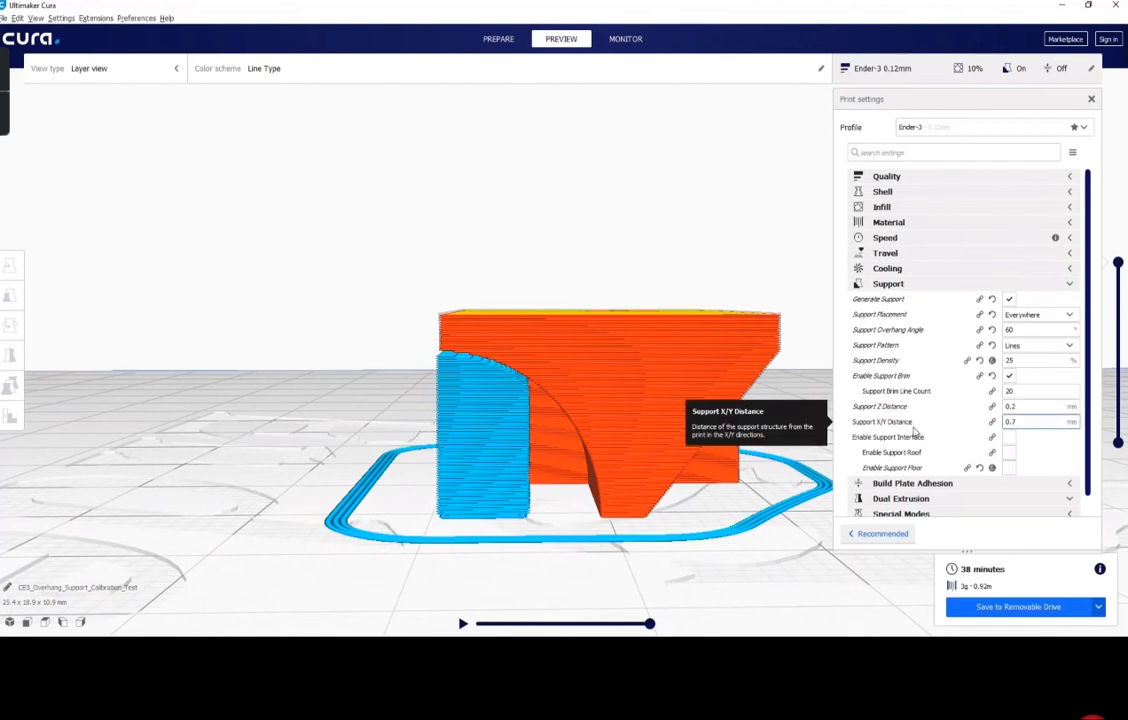
{"action": "right_click_drag", "start_coordinate": [573, 433], "coordinate": [526, 400]}
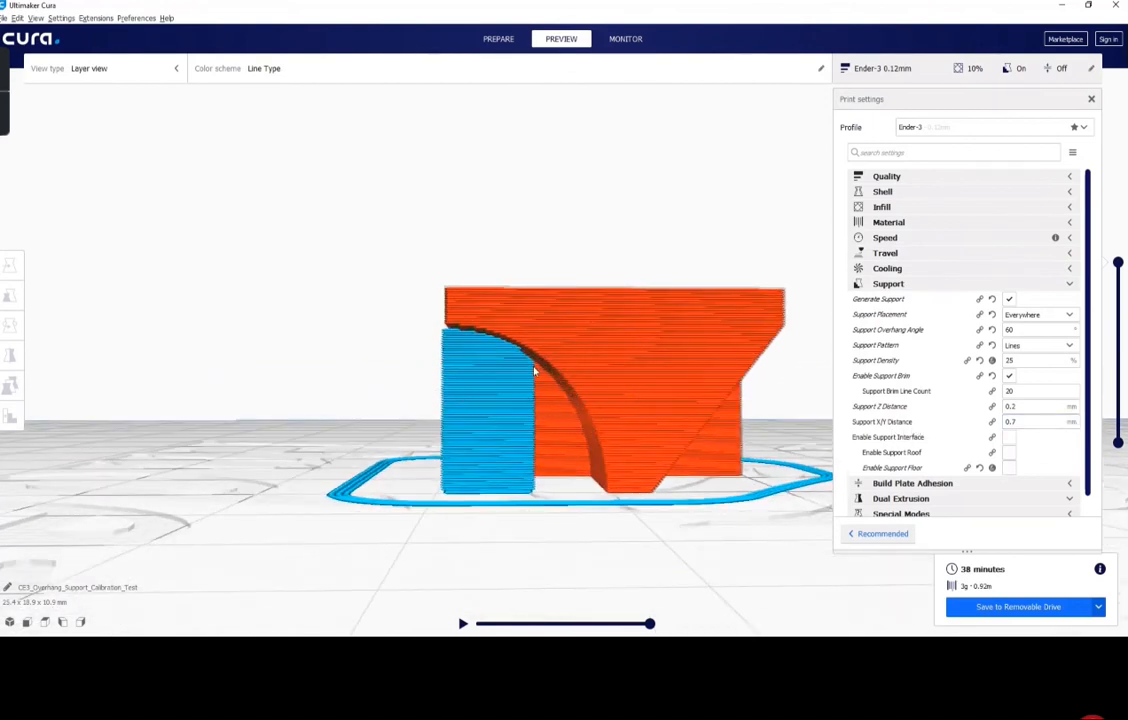
{"action": "scroll", "coordinate": [534, 371], "scroll_direction": "up", "scroll_amount": 3}
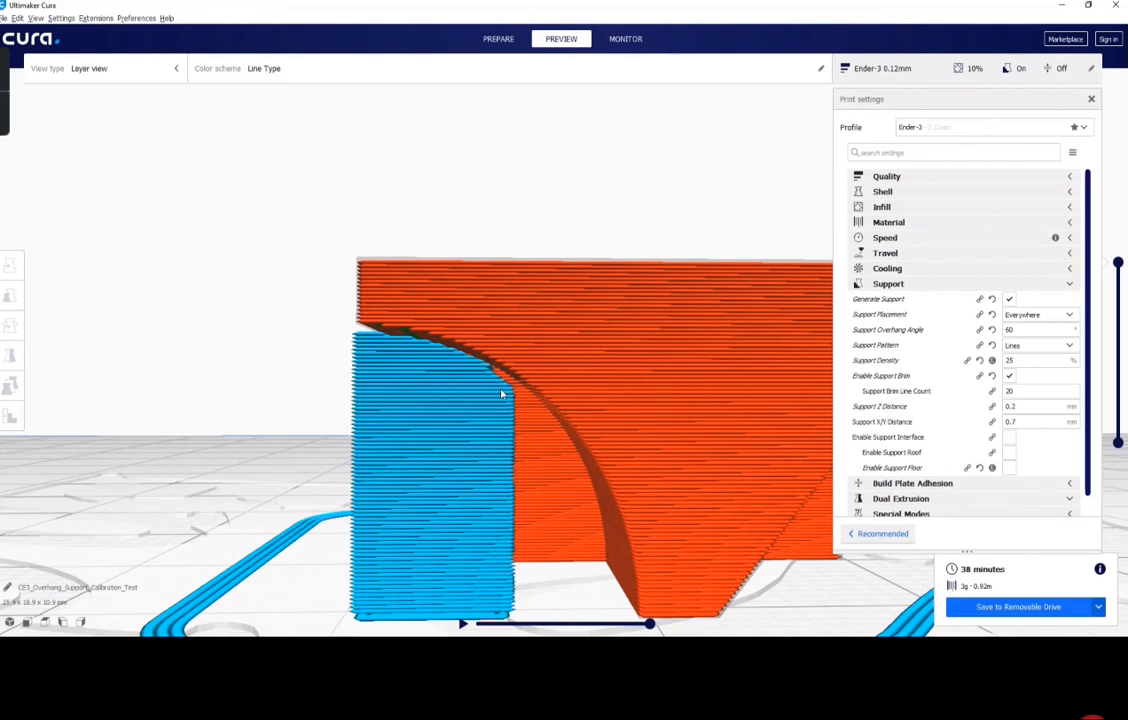
{"action": "double_click", "coordinate": [1011, 421]}
{"action": "left_click", "coordinate": [1041, 423]}
{"action": "type", "text": "1"}
{"action": "left_click", "coordinate": [1026, 608]}
Restore the Support X/Y Distance to 0.7 mm and re-slice the model
{"action": "left_click_drag", "start_coordinate": [1018, 423], "coordinate": [1011, 423]}
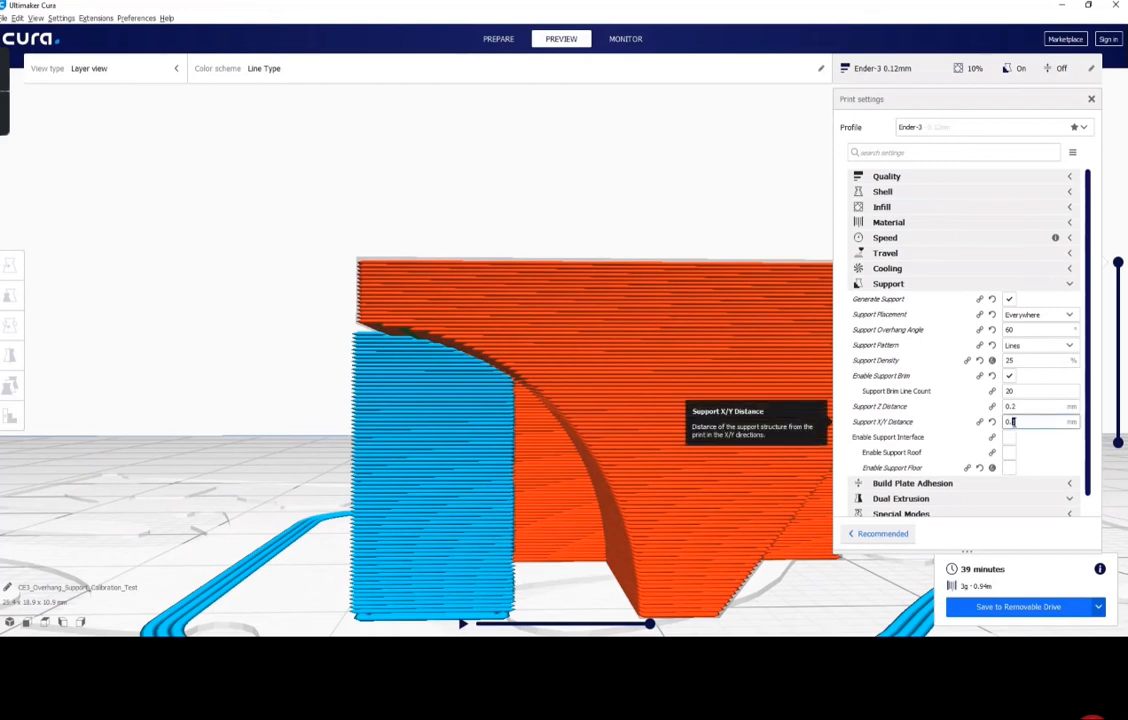
{"action": "type", "text": "7"}
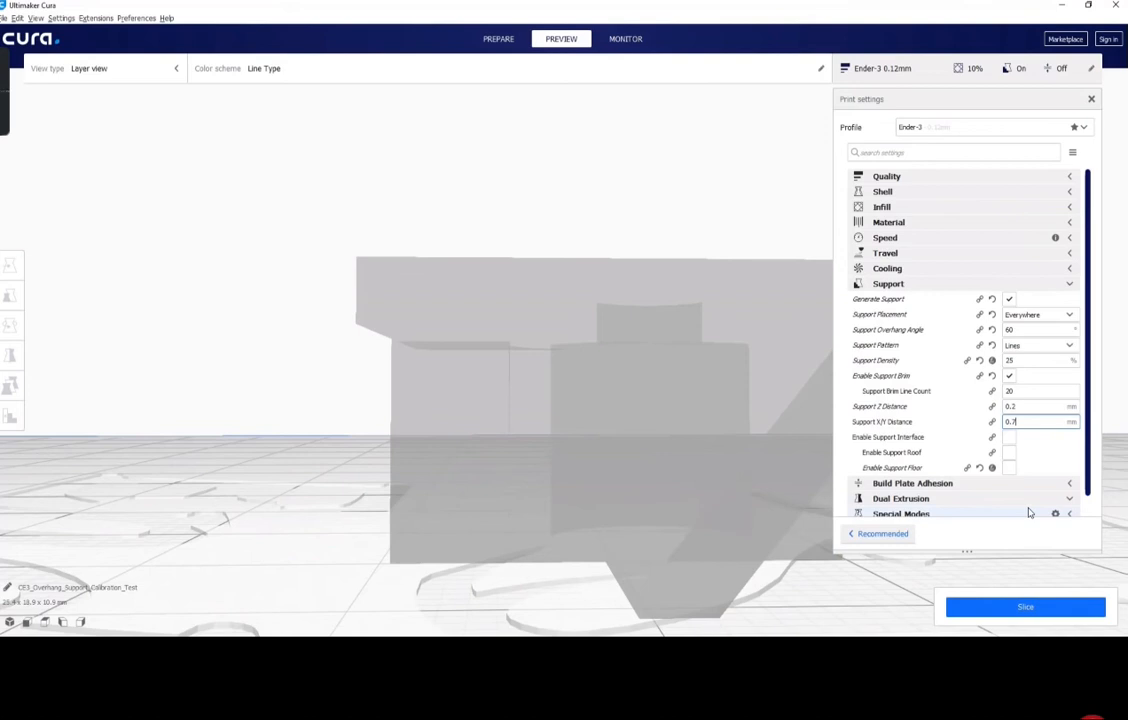
{"action": "left_click", "coordinate": [1041, 607]}
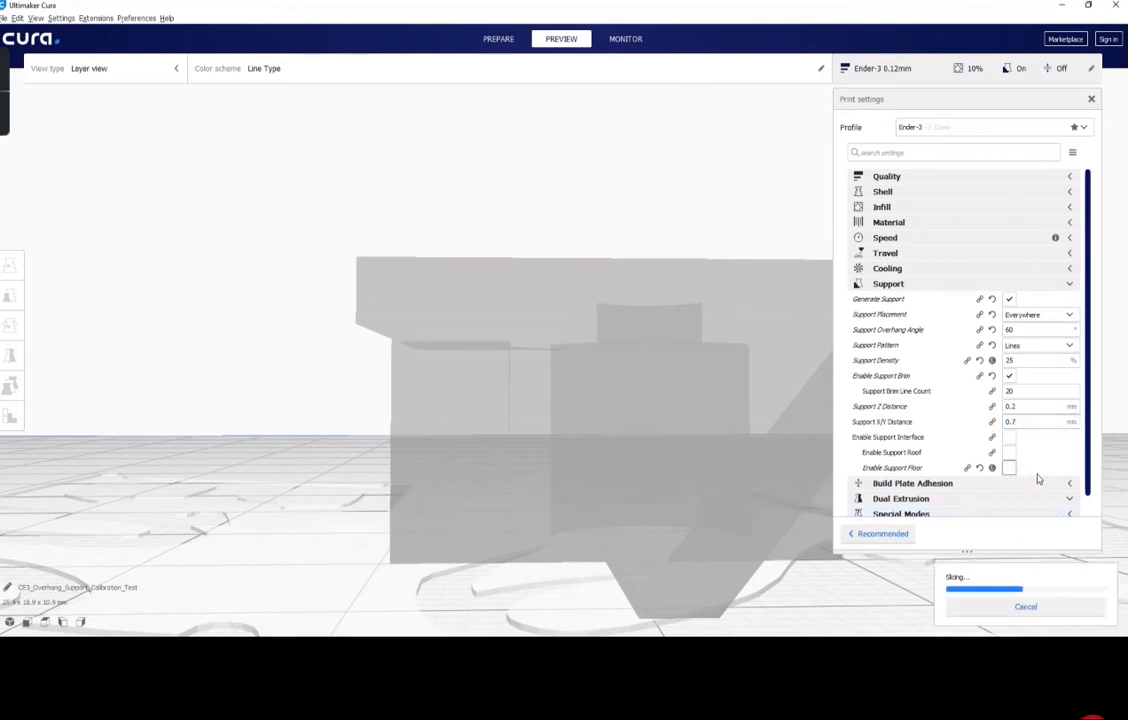
{"action": "double_click", "coordinate": [1016, 422]}
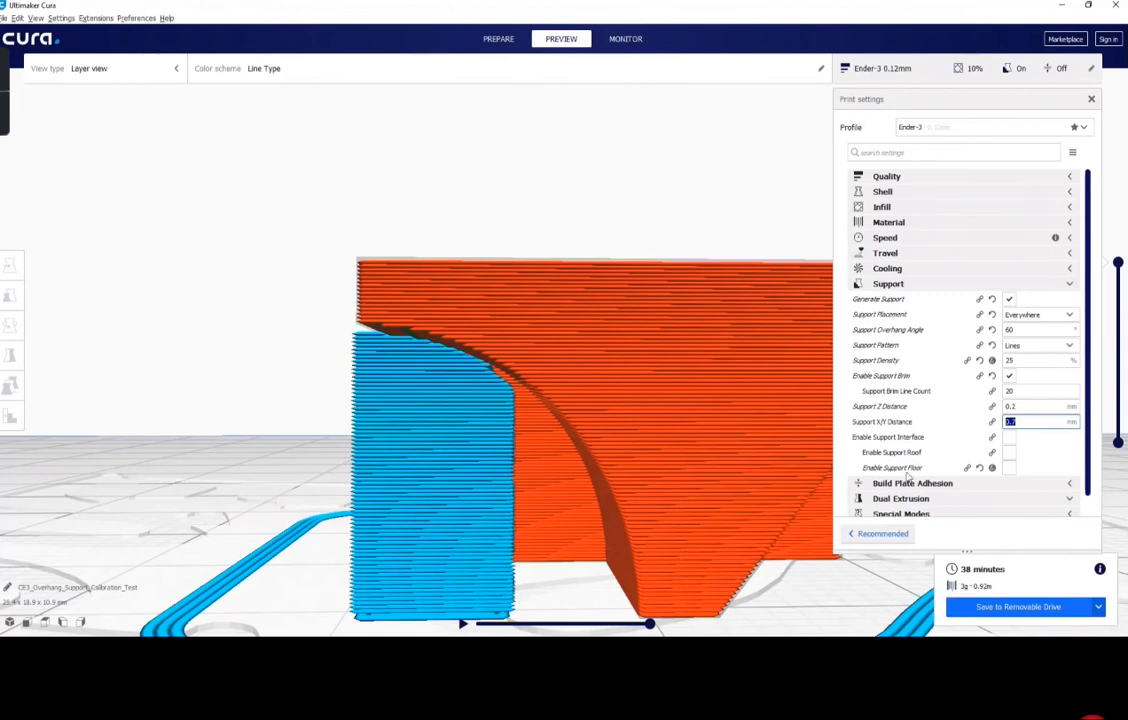
Enable Support Roof and re-slice the model
{"action": "mouse_move", "coordinate": [919, 460]}
{"action": "left_click", "coordinate": [1009, 453]}
{"action": "left_click", "coordinate": [1027, 608]}
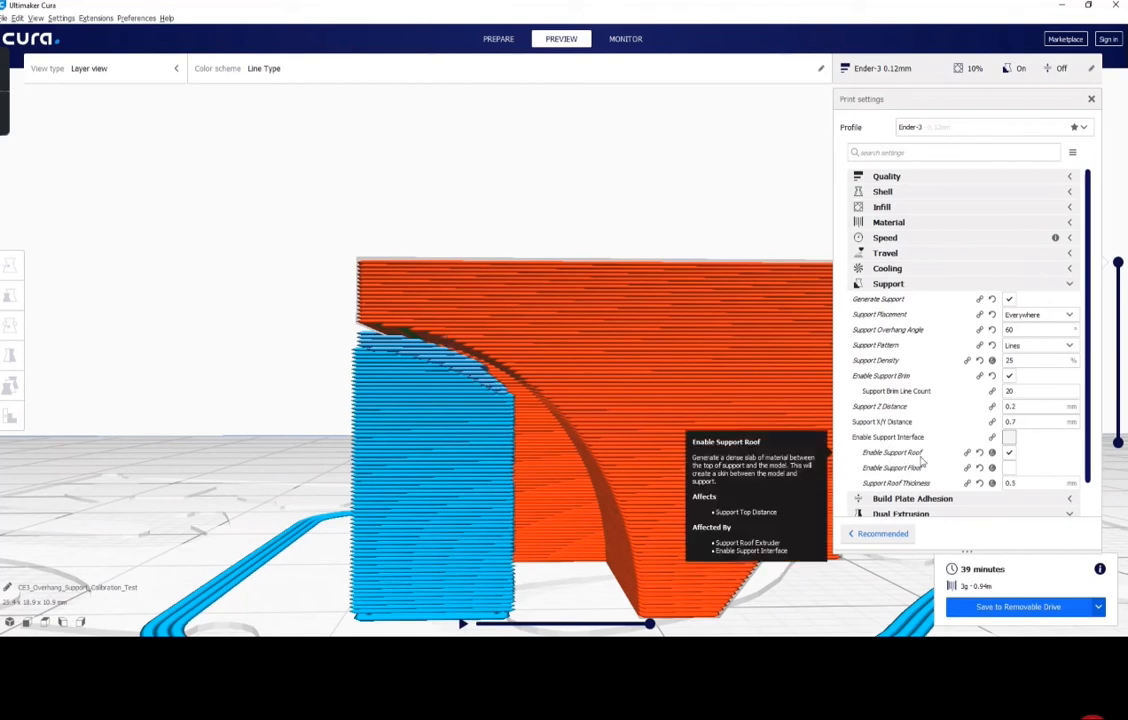
Examine the dense support roof through different layers and angles, comparing it with the sparser support lines beneath
{"action": "right_click_drag", "start_coordinate": [455, 380], "coordinate": [571, 396]}
{"action": "left_click_drag", "start_coordinate": [1118, 262], "coordinate": [1122, 322]}
{"action": "right_click_drag", "start_coordinate": [668, 328], "coordinate": [670, 400]}
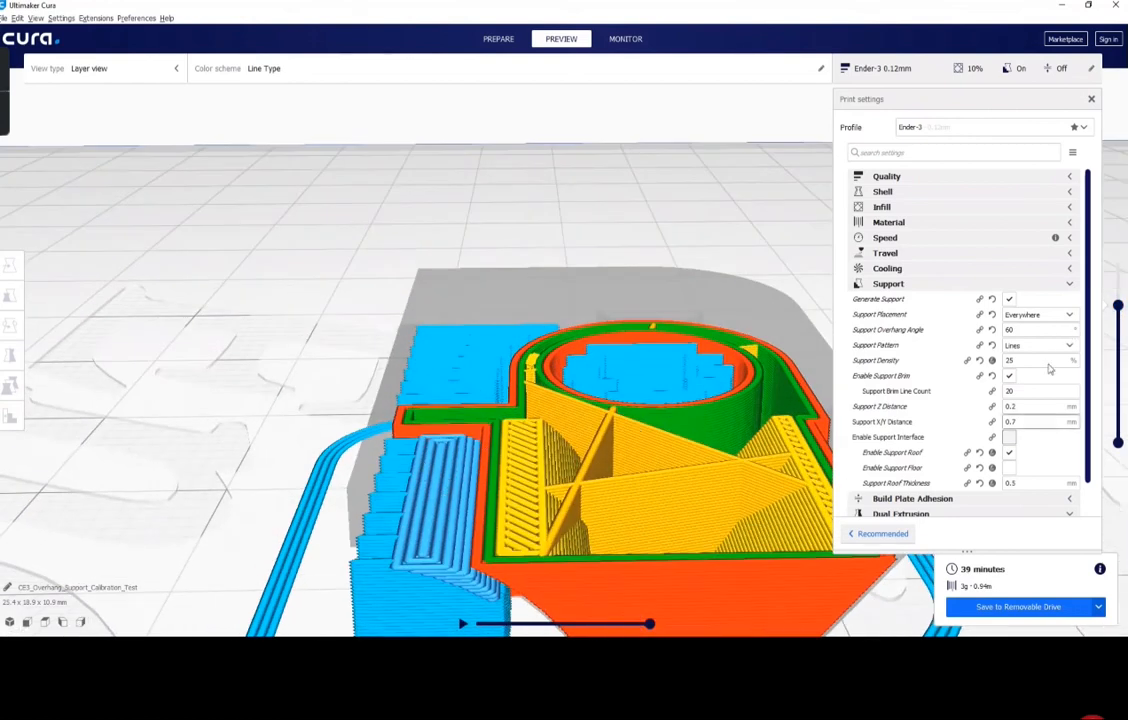
{"action": "left_click_drag", "start_coordinate": [1120, 307], "coordinate": [1120, 290]}
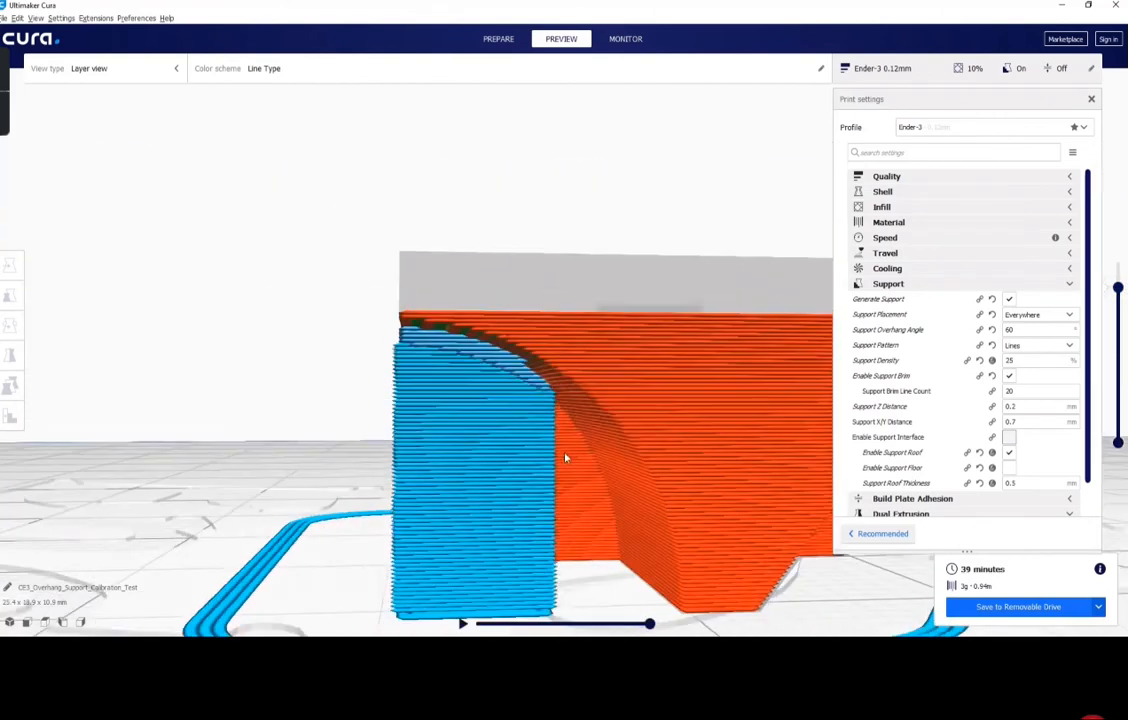
{"action": "right_click_drag", "start_coordinate": [501, 395], "coordinate": [784, 394]}
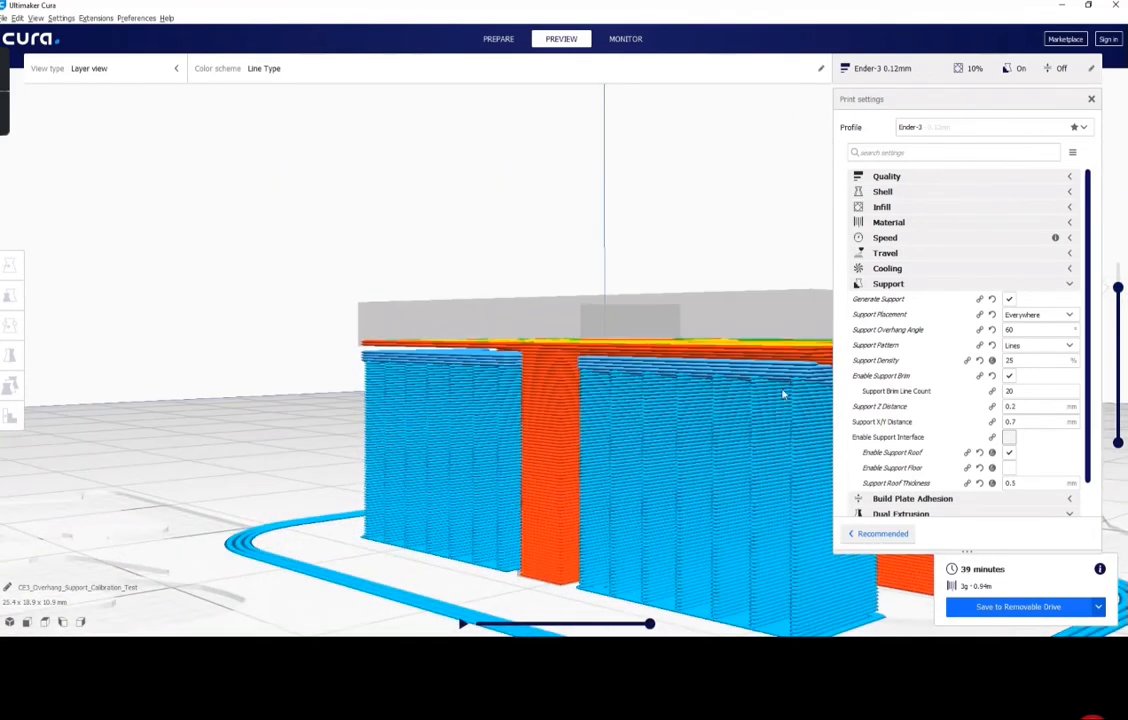
{"action": "right_click_drag", "start_coordinate": [594, 510], "coordinate": [784, 520]}
{"action": "right_click_drag", "start_coordinate": [777, 415], "coordinate": [738, 396]}
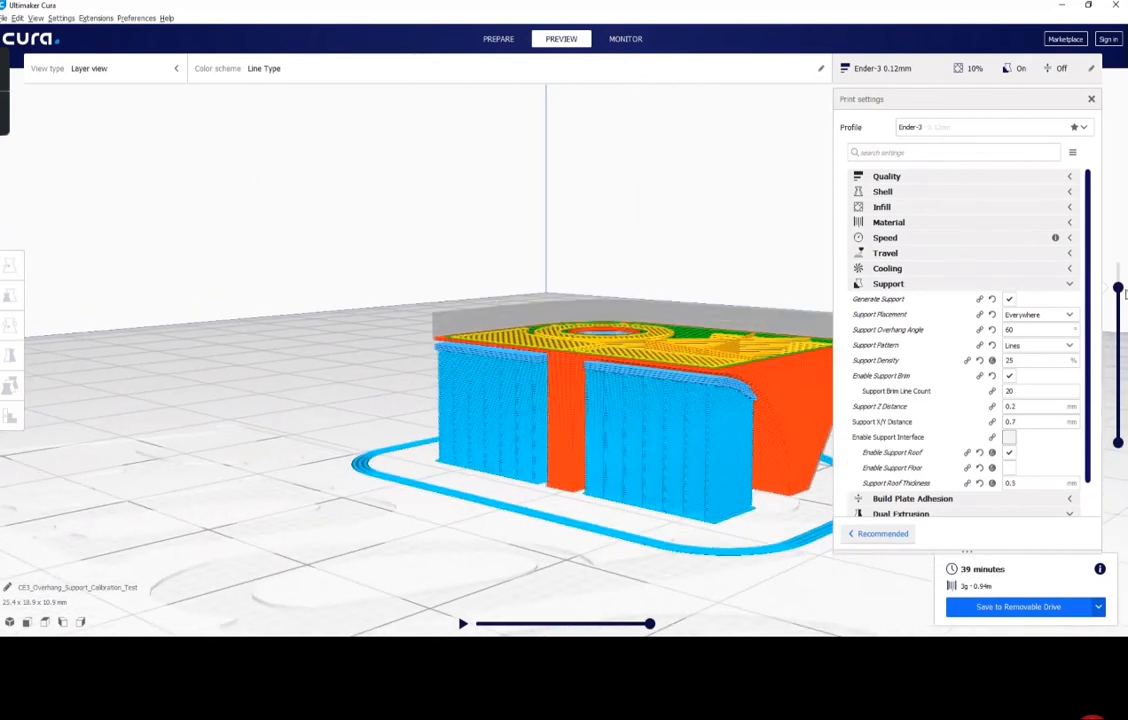
{"action": "left_click_drag", "start_coordinate": [1118, 289], "coordinate": [1122, 320]}
{"action": "mouse_move", "coordinate": [620, 405]}
{"action": "right_mouse_down"}
{"action": "mouse_move", "coordinate": [547, 437]}
{"action": "mouse_move", "coordinate": [620, 420]}
{"action": "right_mouse_up"}
{"action": "left_click_drag", "start_coordinate": [1118, 314], "coordinate": [1120, 296]}
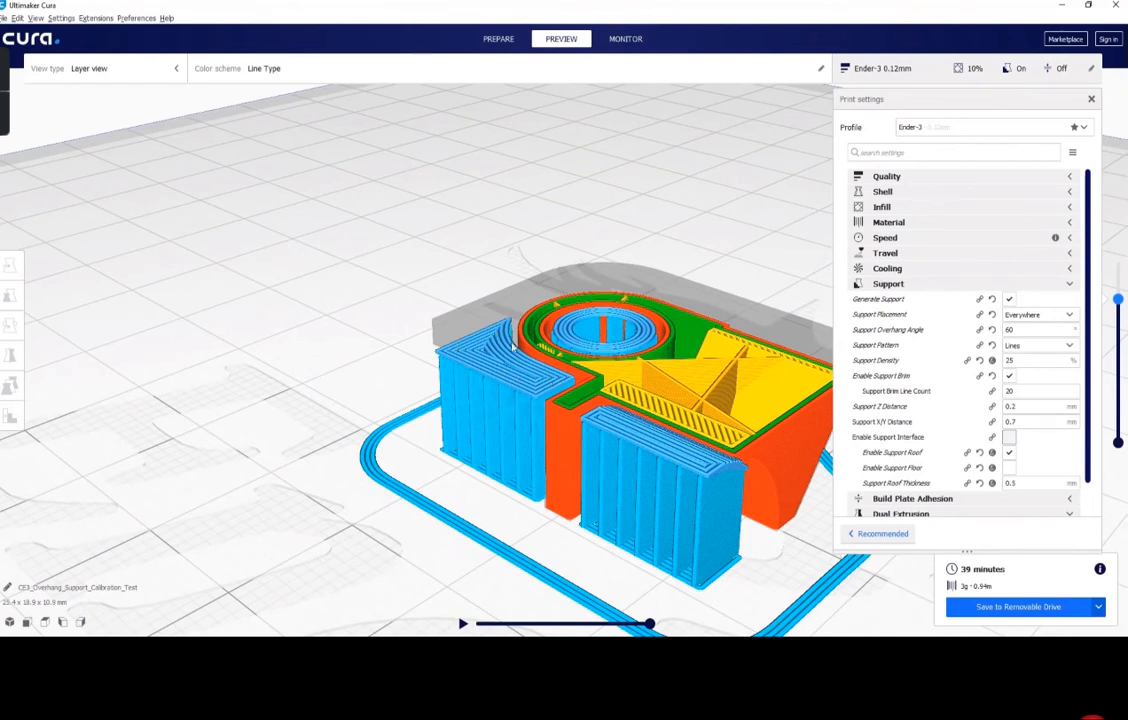
{"action": "left_click_drag", "start_coordinate": [1021, 361], "coordinate": [992, 366]}
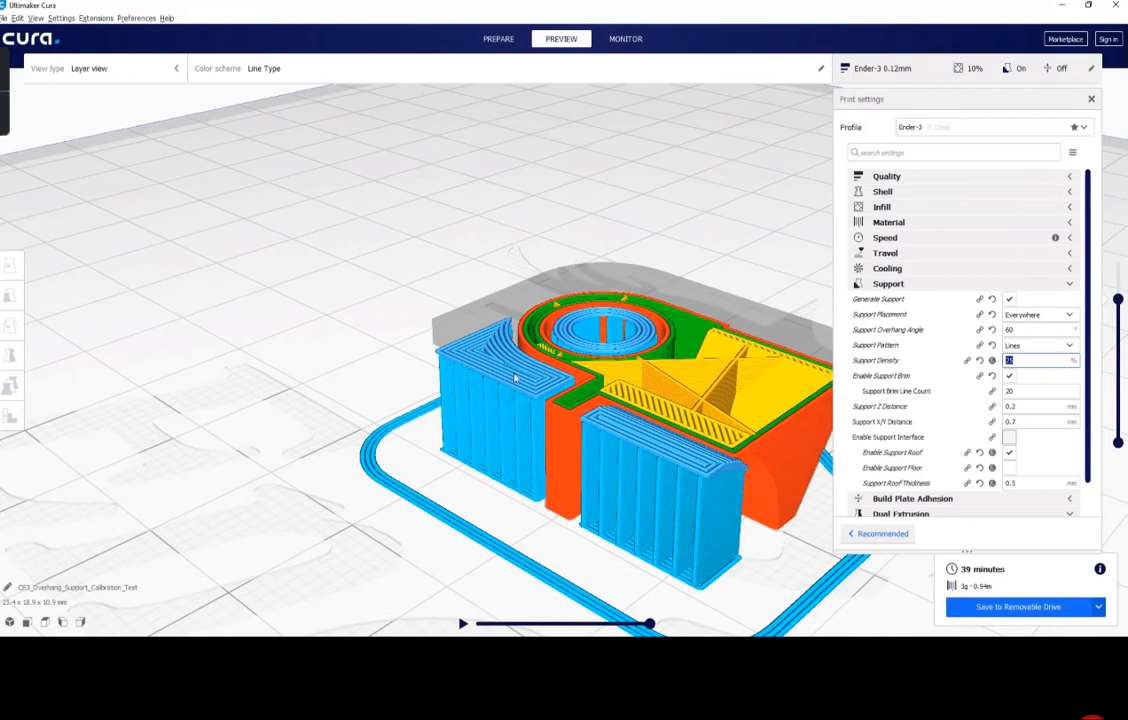
{"action": "right_click_drag", "start_coordinate": [593, 451], "coordinate": [534, 386]}
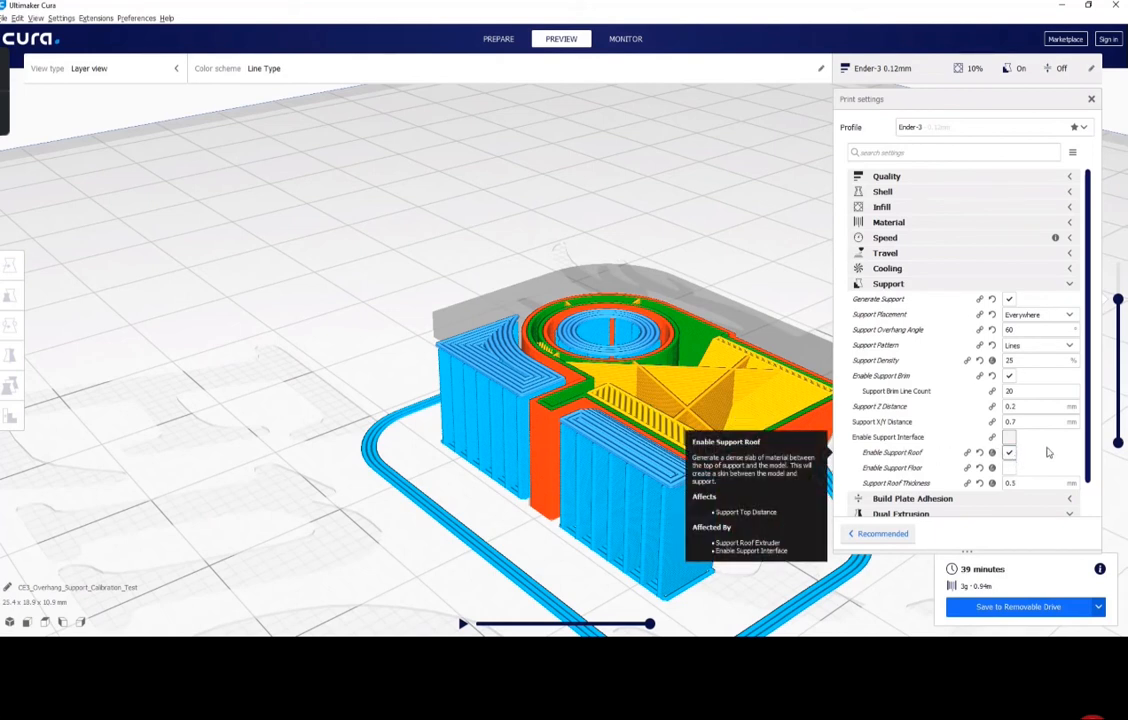
Try a Support Roof Thickness of 2 mm, re-slice, and view the dense roof layers from the side
{"action": "scroll", "coordinate": [1047, 453], "scroll_direction": "down", "scroll_amount": 1}
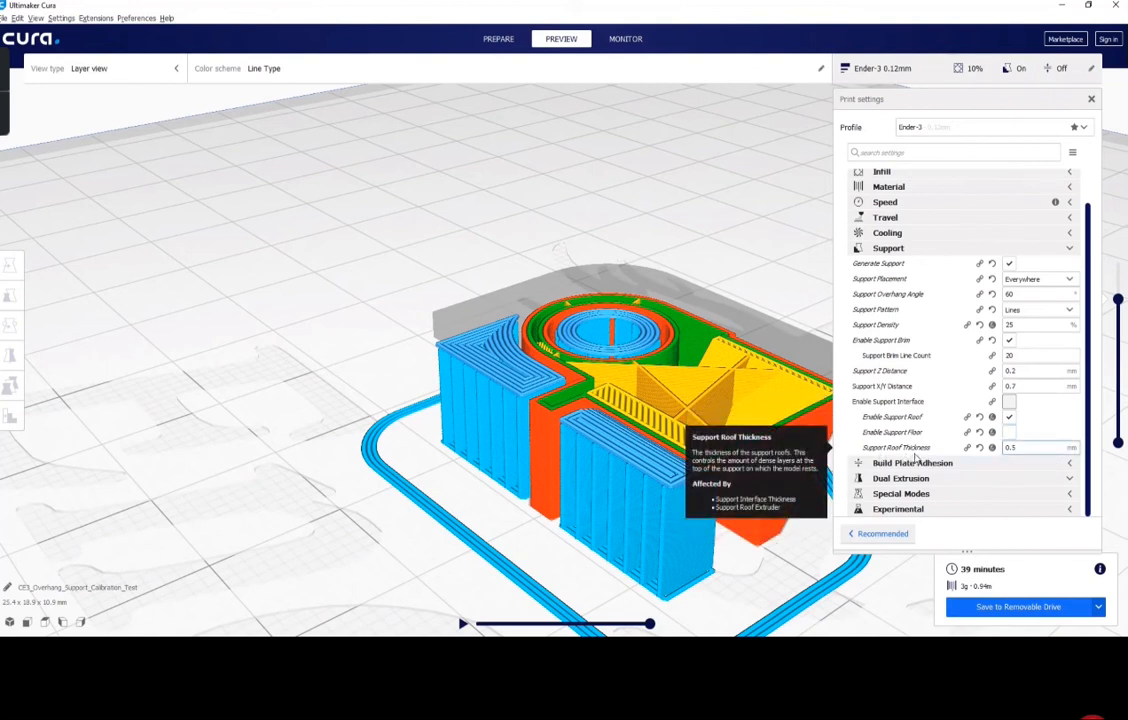
{"action": "double_click", "coordinate": [1021, 449]}
{"action": "left_click", "coordinate": [1023, 448]}
{"action": "left_click_drag", "start_coordinate": [1013, 448], "coordinate": [1005, 448]}
{"action": "right_click_drag", "start_coordinate": [678, 471], "coordinate": [597, 428]}
{"action": "scroll", "coordinate": [597, 428], "scroll_direction": "up", "scroll_amount": 3}
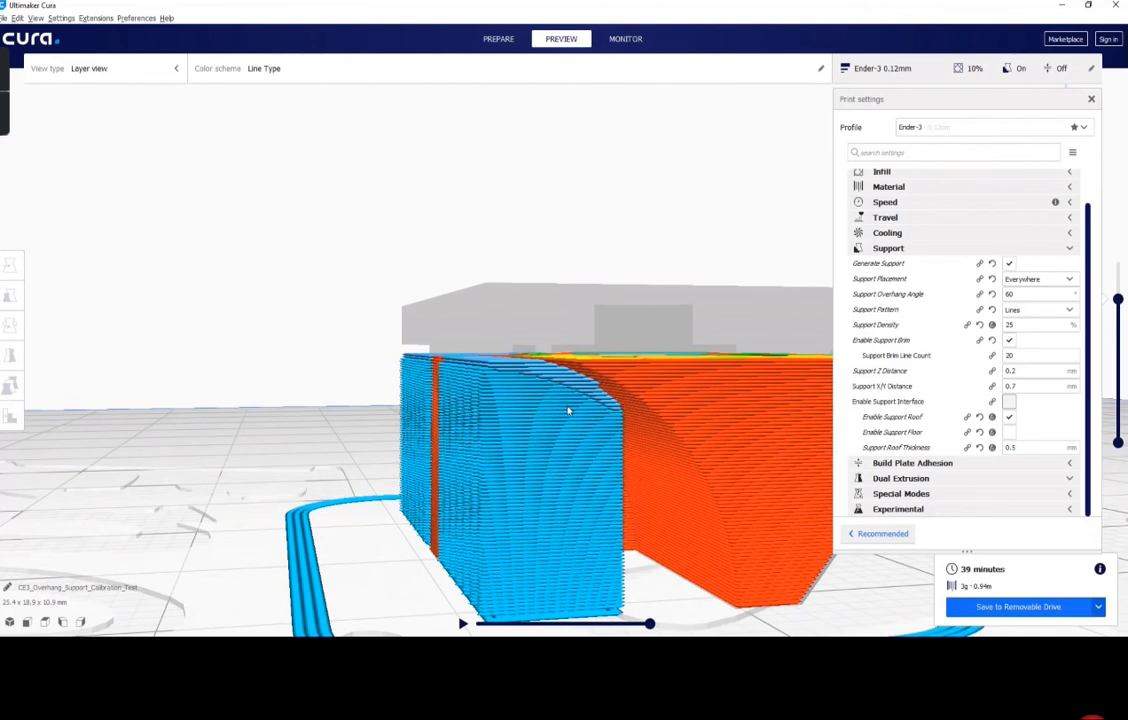
{"action": "left_click_drag", "start_coordinate": [1027, 449], "coordinate": [986, 449]}
{"action": "type", "text": "2"}
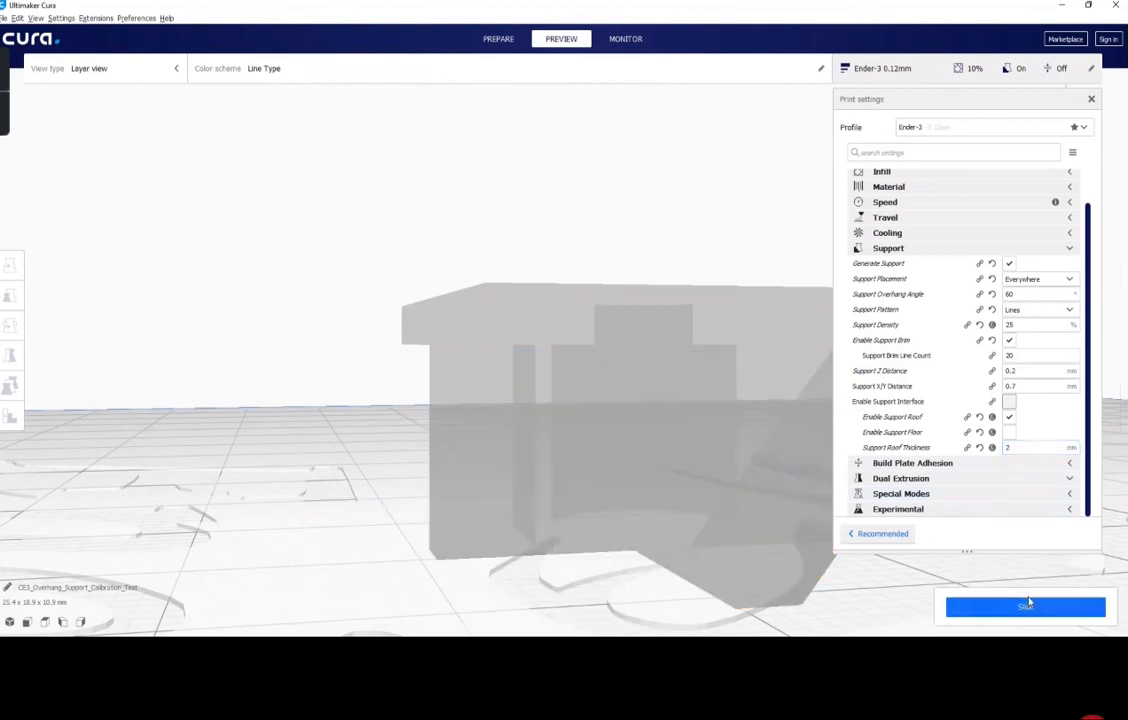
{"action": "left_click", "coordinate": [1027, 605]}
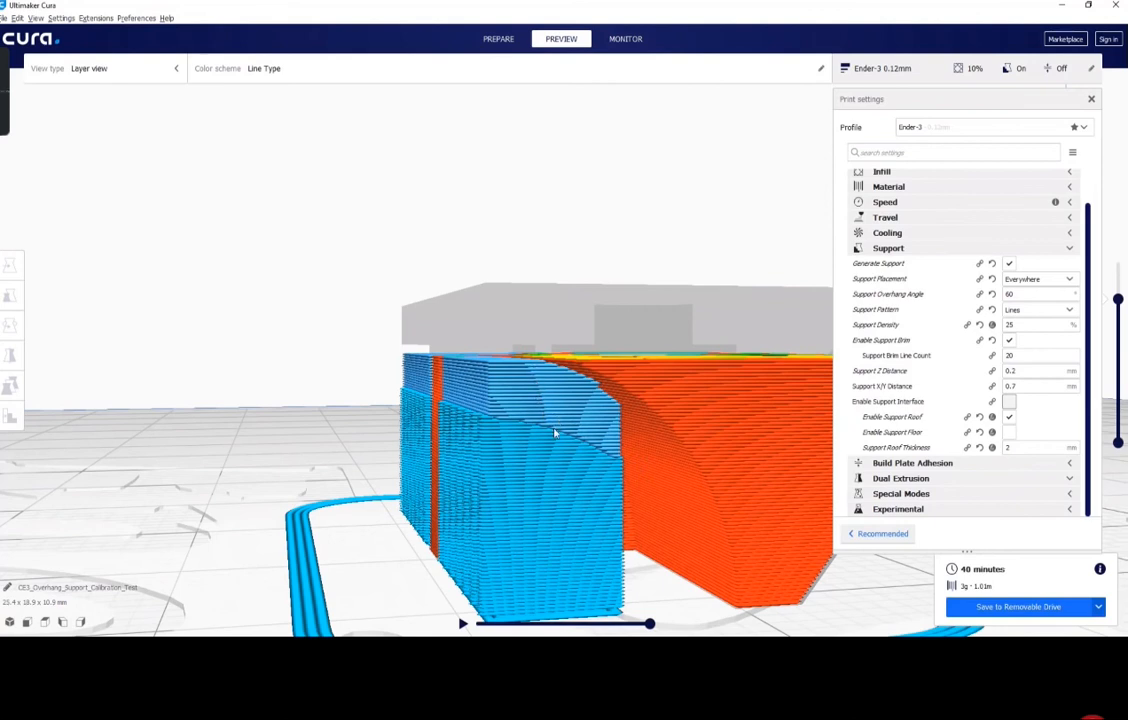
{"action": "mouse_move", "coordinate": [633, 455]}
{"action": "right_mouse_down"}
{"action": "mouse_move", "coordinate": [622, 473]}
{"action": "mouse_move", "coordinate": [624, 455]}
{"action": "right_mouse_up"}
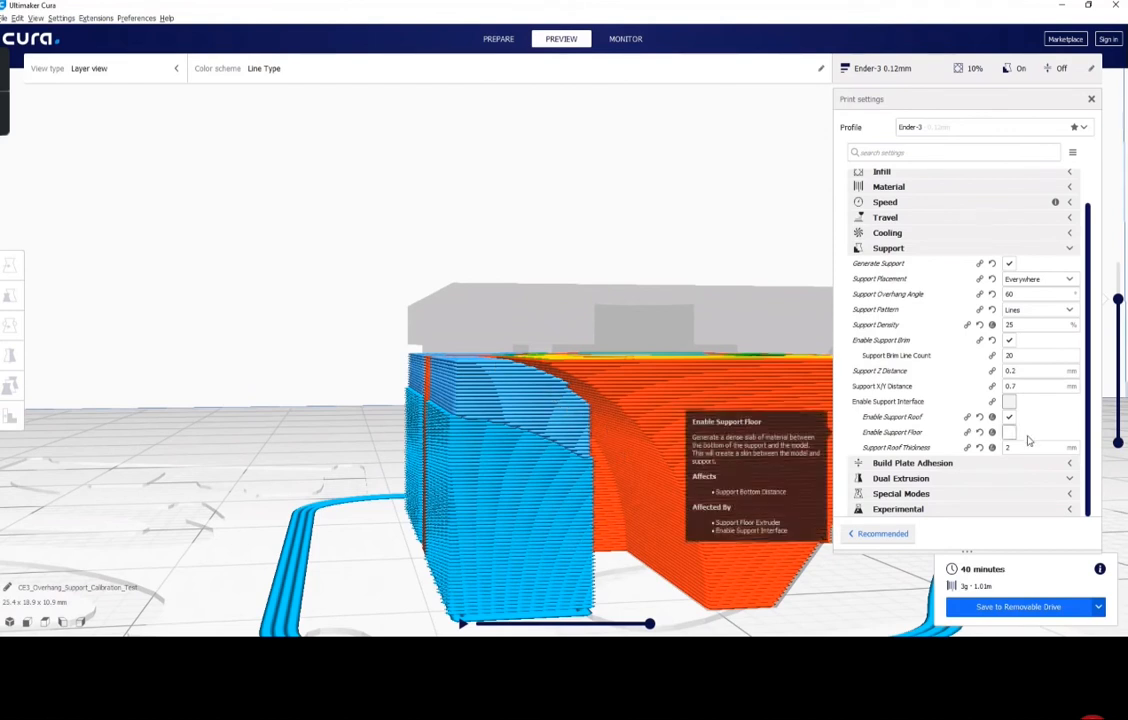
Set the Support Roof Thickness to 0.5 mm and re-slice the model
{"action": "left_click_drag", "start_coordinate": [1024, 447], "coordinate": [981, 450]}
{"action": "type", "text": "0.5"}
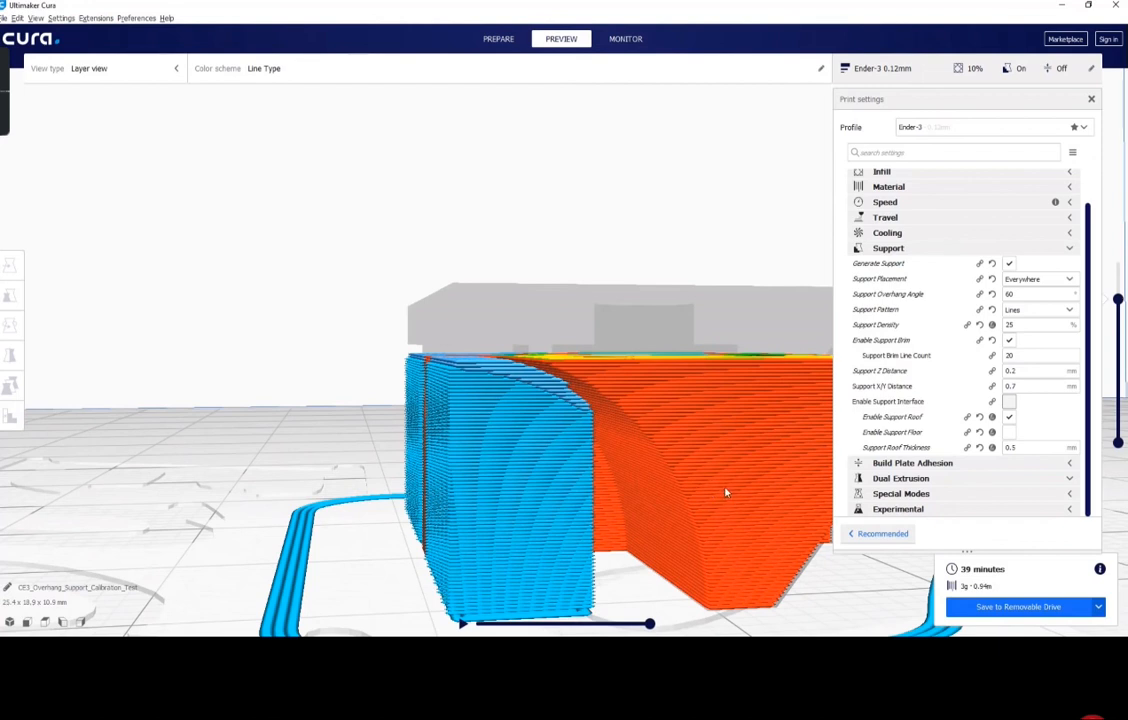
Inspect the re-sliced overhang test and its supports from farther out and from the side
{"action": "scroll", "coordinate": [726, 492], "scroll_direction": "down", "scroll_amount": 5}
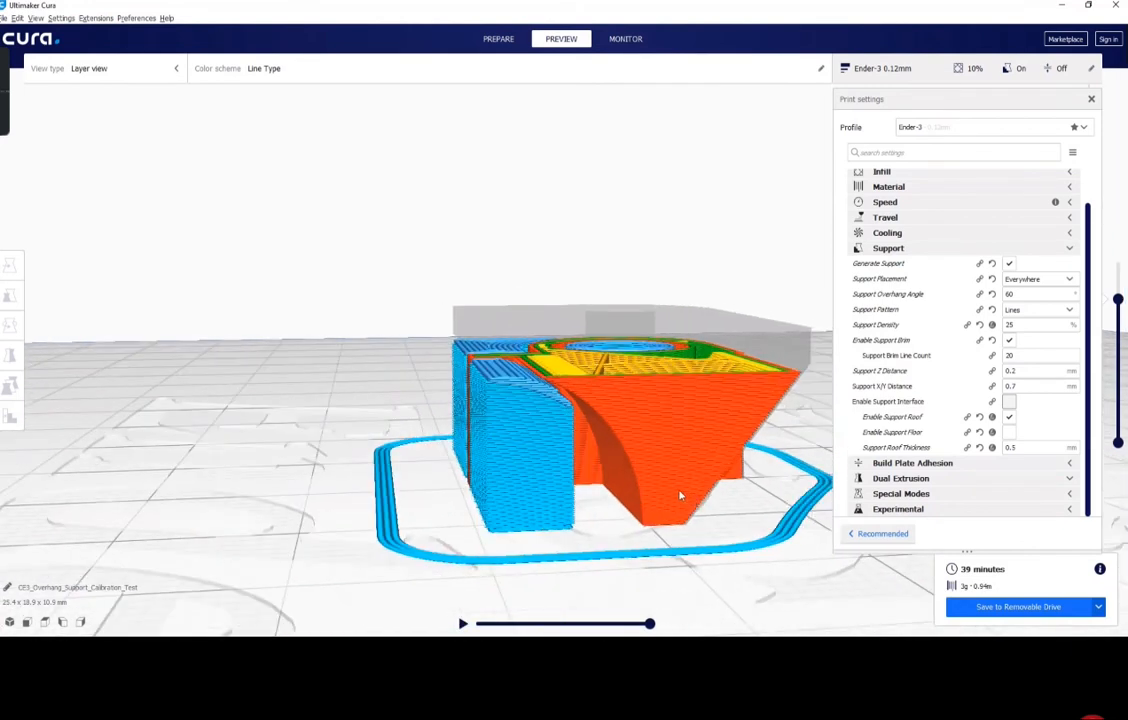
{"action": "right_click_drag", "start_coordinate": [680, 495], "coordinate": [652, 490]}
{"action": "mouse_move", "coordinate": [903, 436]}
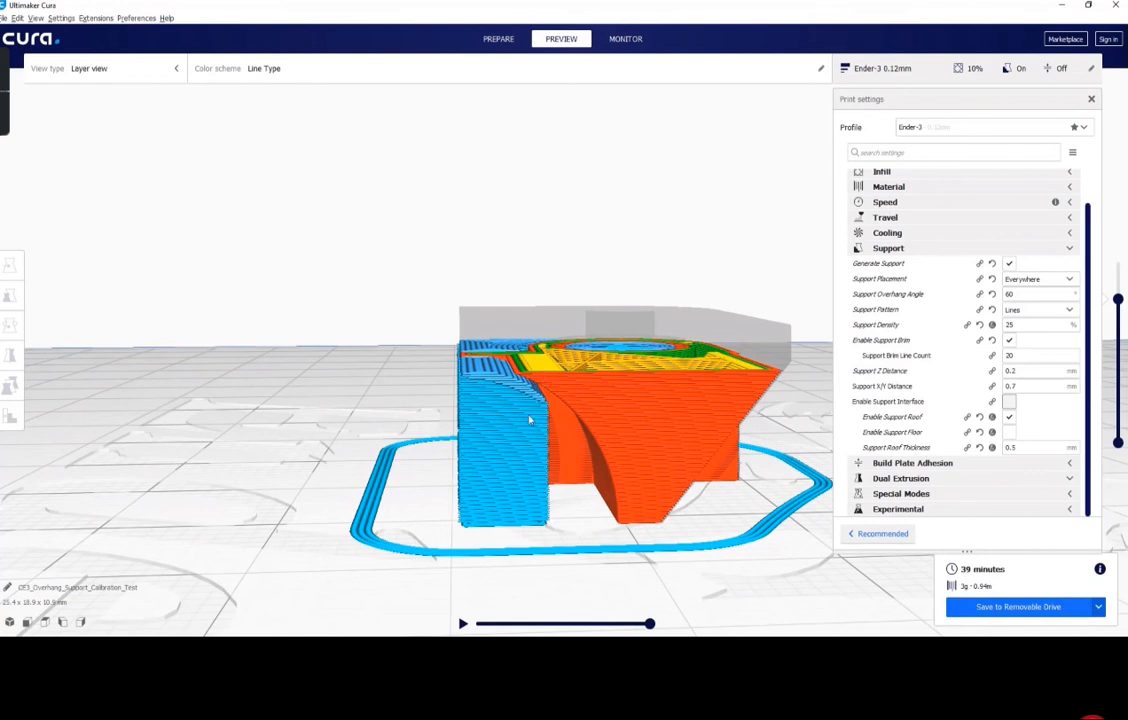
{"action": "scroll", "coordinate": [622, 418], "scroll_direction": "down", "scroll_amount": 3}
{"action": "right_click_drag", "start_coordinate": [681, 403], "coordinate": [720, 442]}
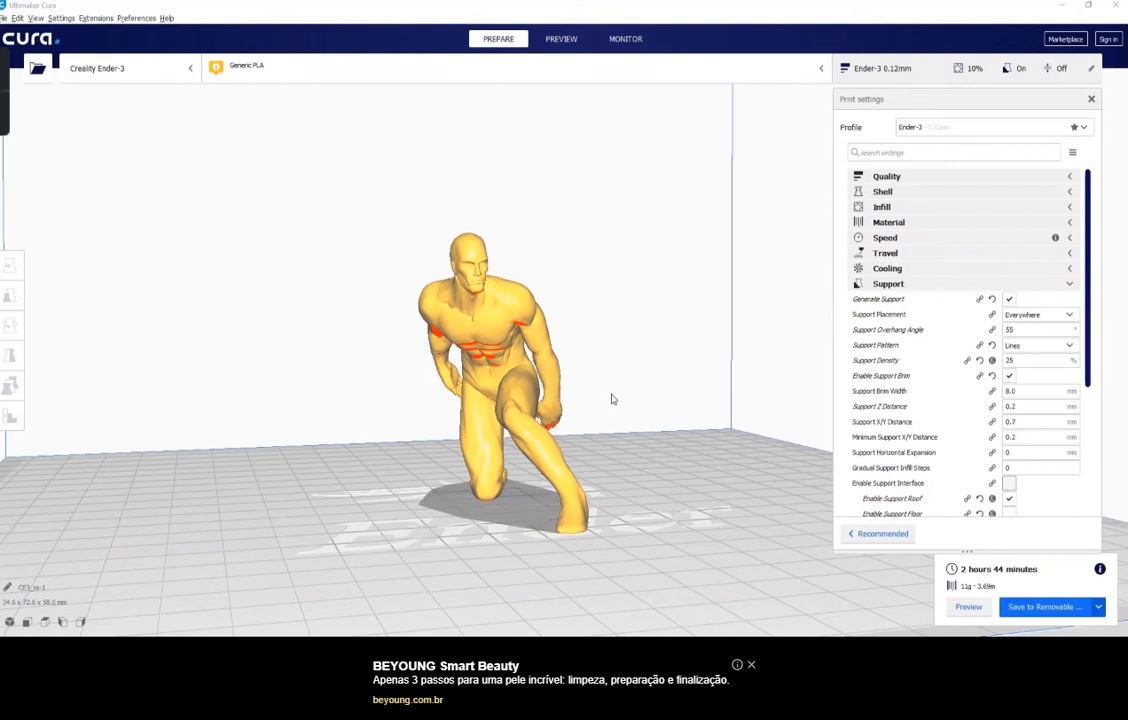
Inspect the kneeling figure's highlighted overhangs and preview its sliced line supports from the front and side
{"action": "right_click_drag", "start_coordinate": [643, 418], "coordinate": [622, 362]}
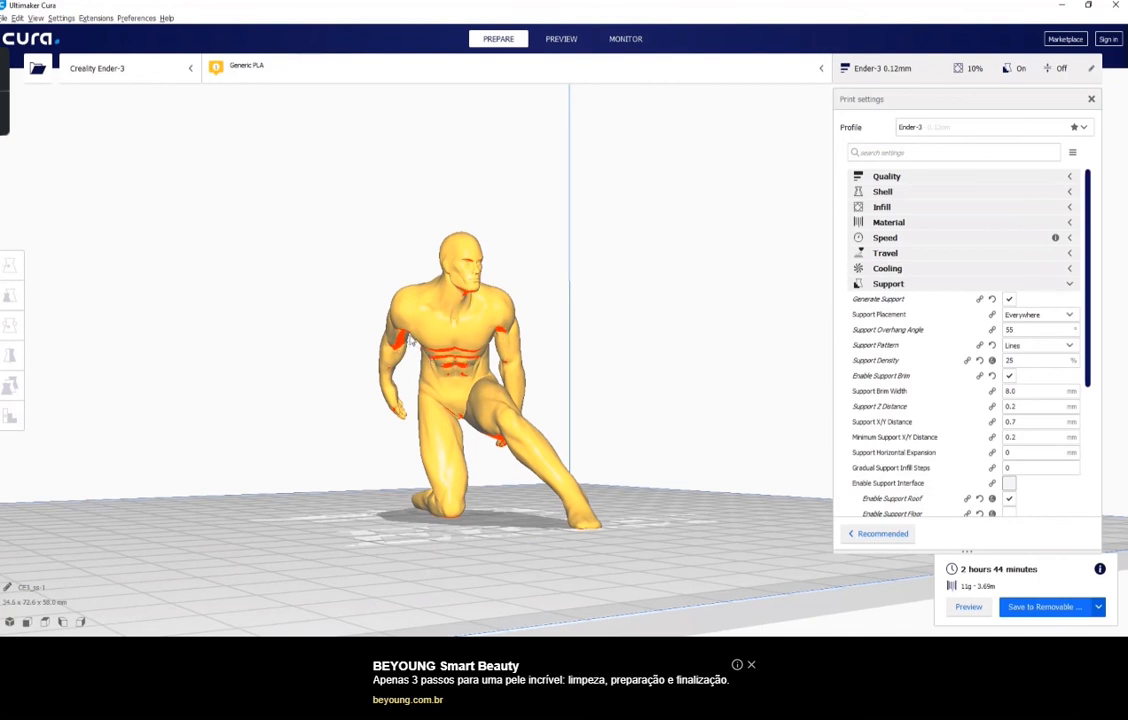
{"action": "right_click_drag", "start_coordinate": [633, 485], "coordinate": [455, 377]}
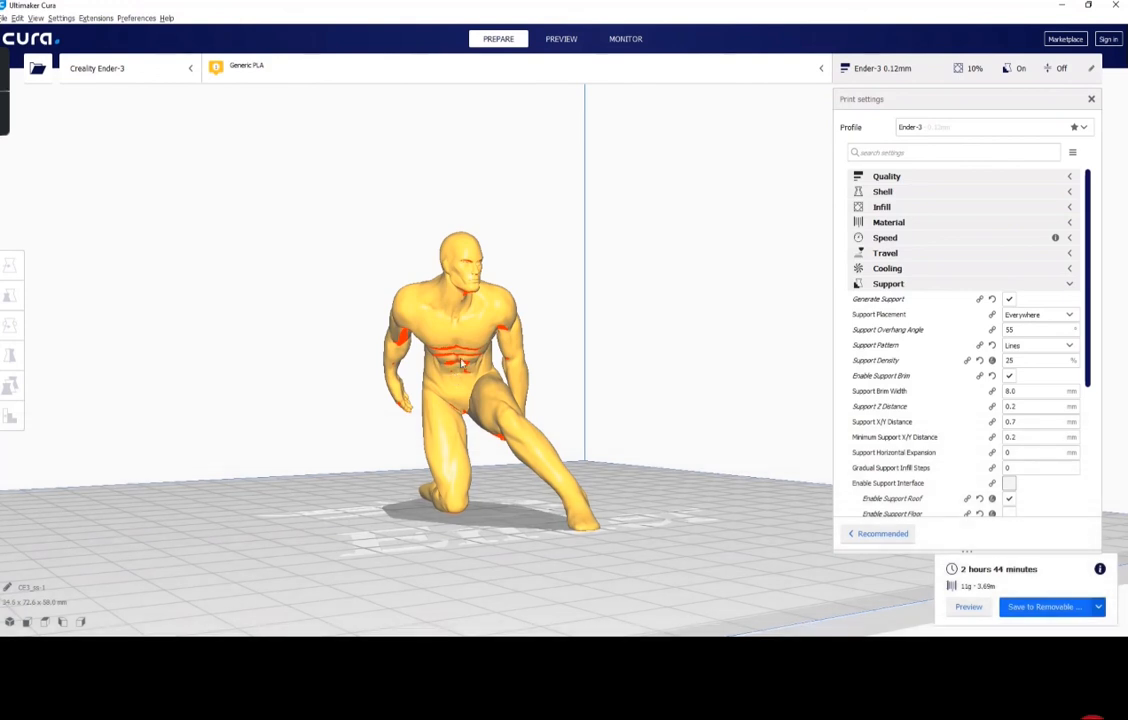
{"action": "left_click", "coordinate": [561, 38]}
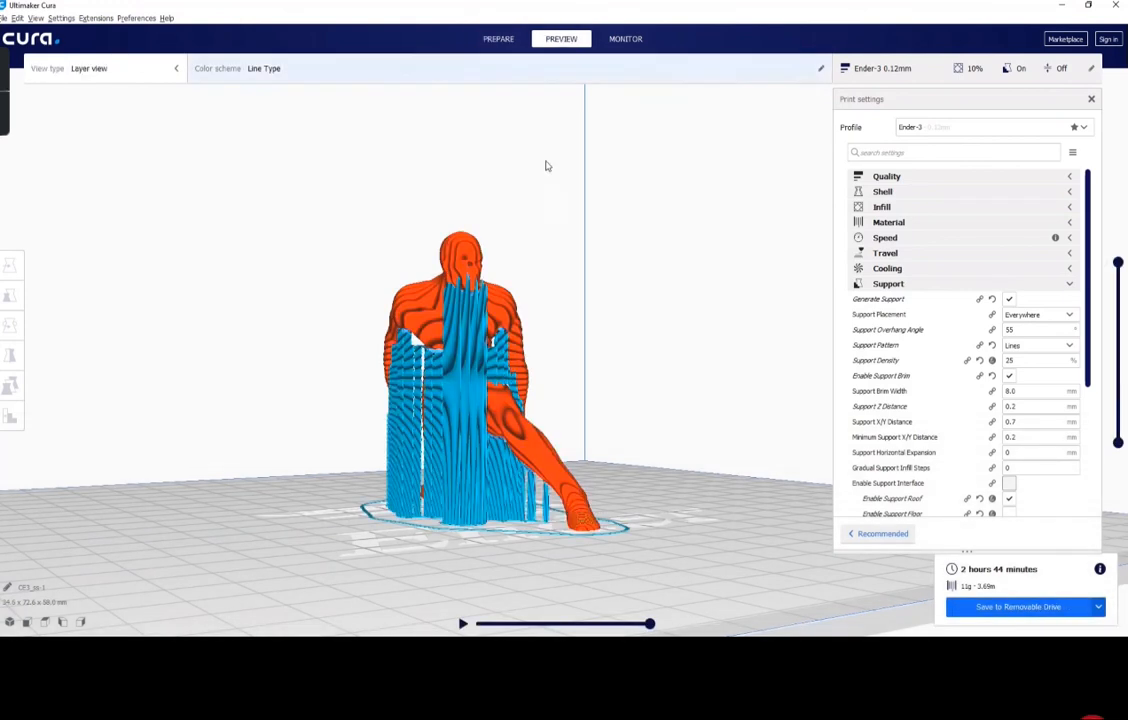
{"action": "right_click_drag", "start_coordinate": [660, 393], "coordinate": [502, 306]}
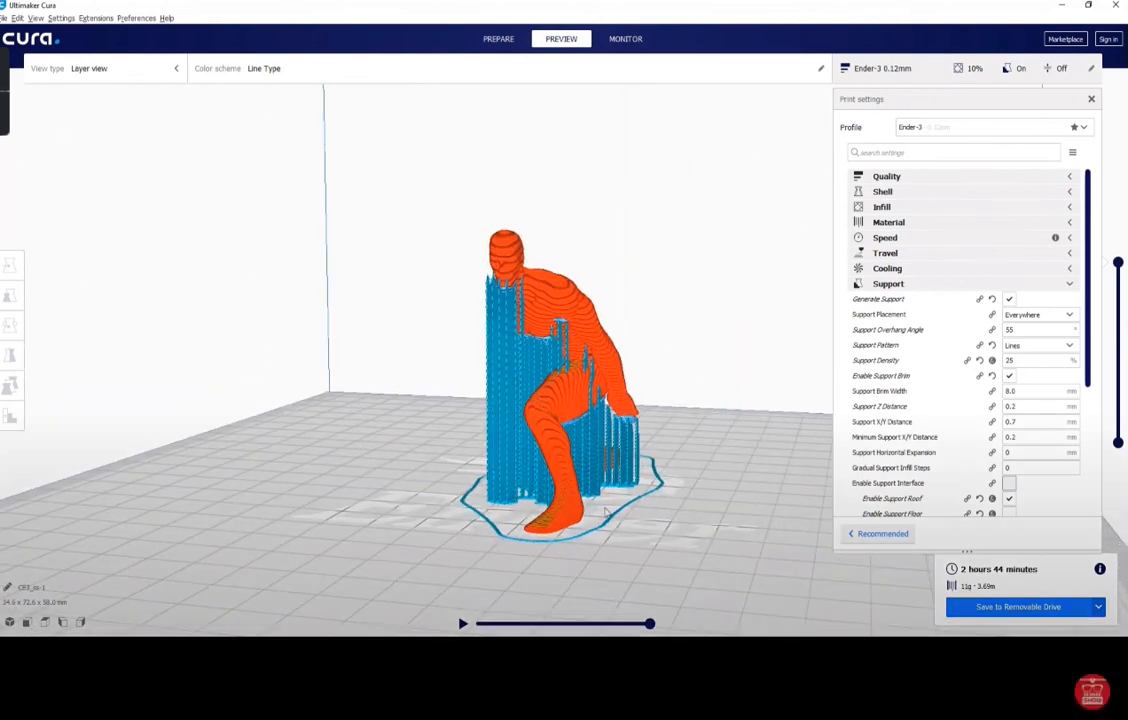
{"action": "right_click_drag", "start_coordinate": [486, 512], "coordinate": [699, 507]}
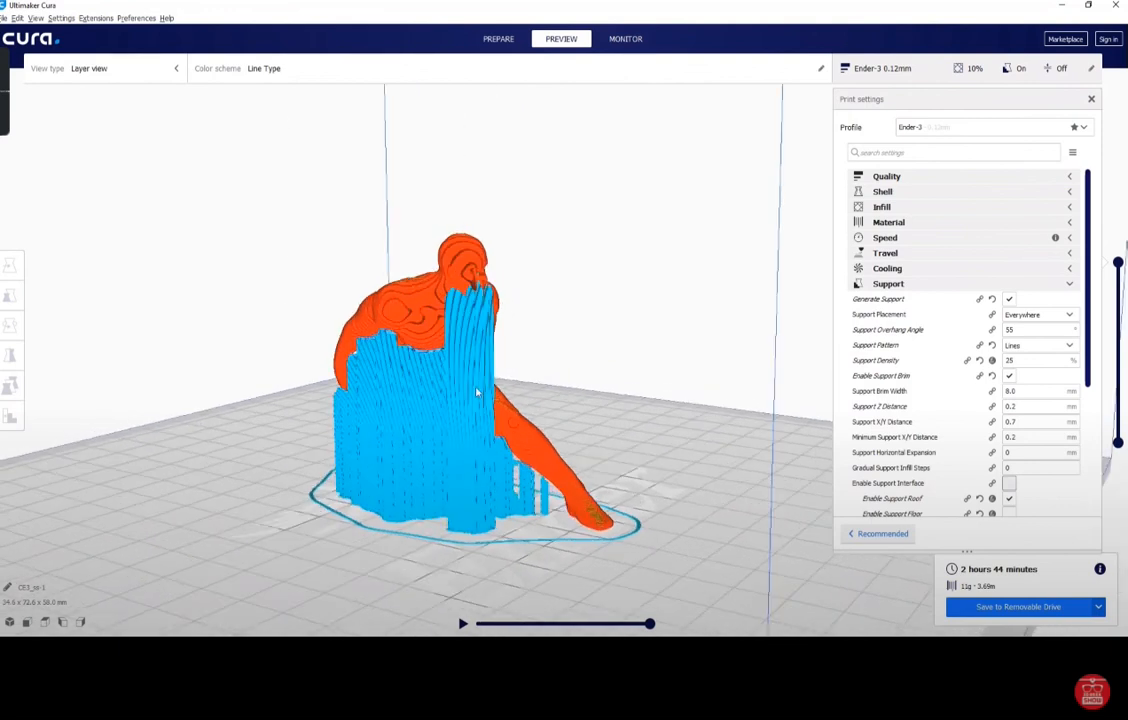
{"action": "right_click_drag", "start_coordinate": [661, 465], "coordinate": [565, 467]}
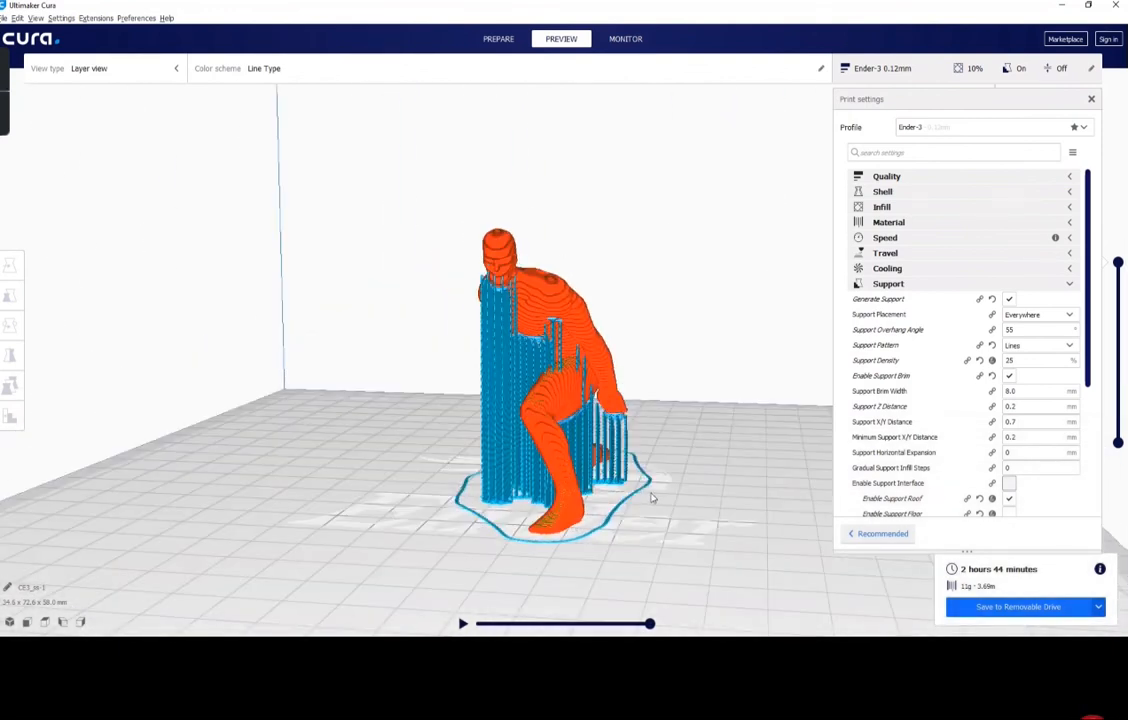